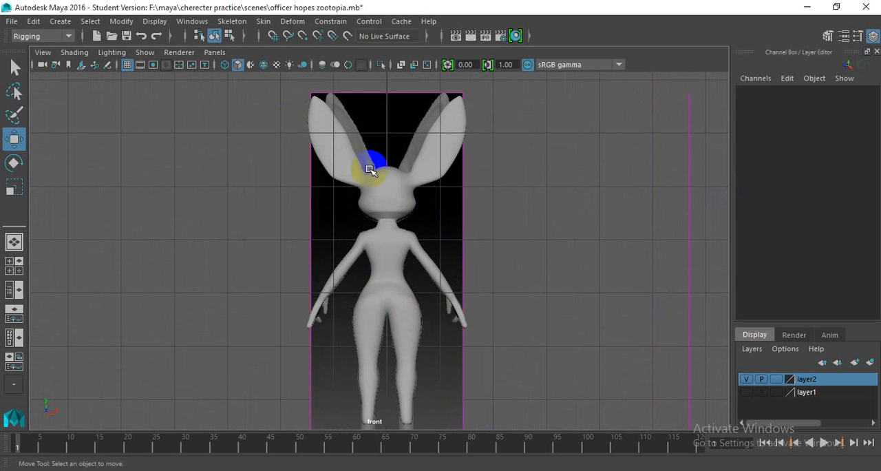
# - Create a polygon cube in the perspective view and move it along Z to about -8.01
pyautogui.scroll(-4, 349, 199)
pyautogui.scroll(2, 381, 243)
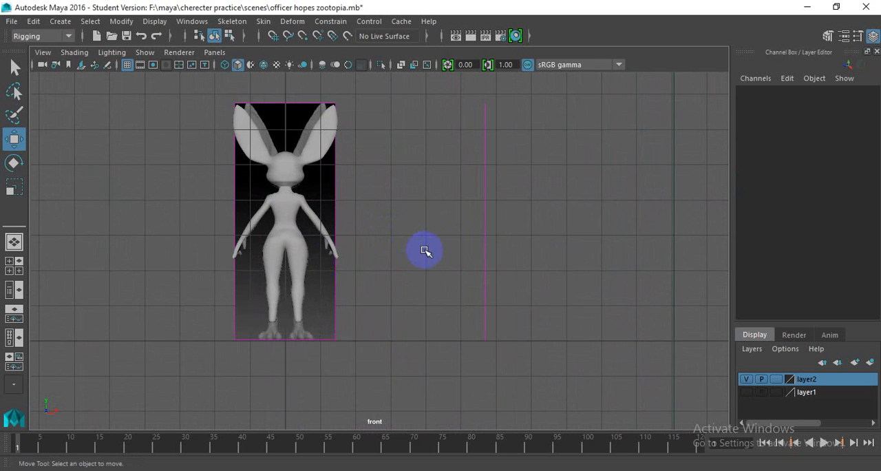
pyautogui.press('space')
pyautogui.scroll(6, 404, 252)
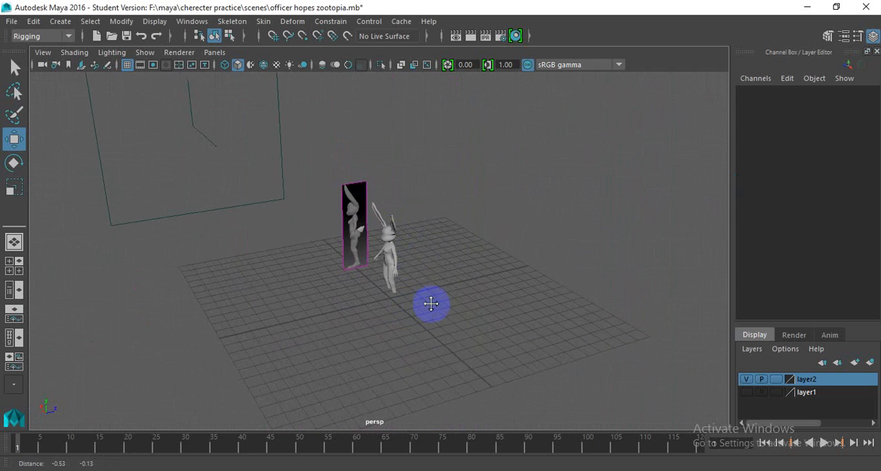
pyautogui.keyDown('alt'); pyautogui.moveTo(429, 303); pyautogui.dragTo(462, 294, button='middle'); pyautogui.keyUp('alt')
pyautogui.keyDown('alt'); pyautogui.moveTo(364, 269); pyautogui.dragTo(333, 195, button='middle'); pyautogui.keyUp('alt')
pyautogui.click(60, 21)
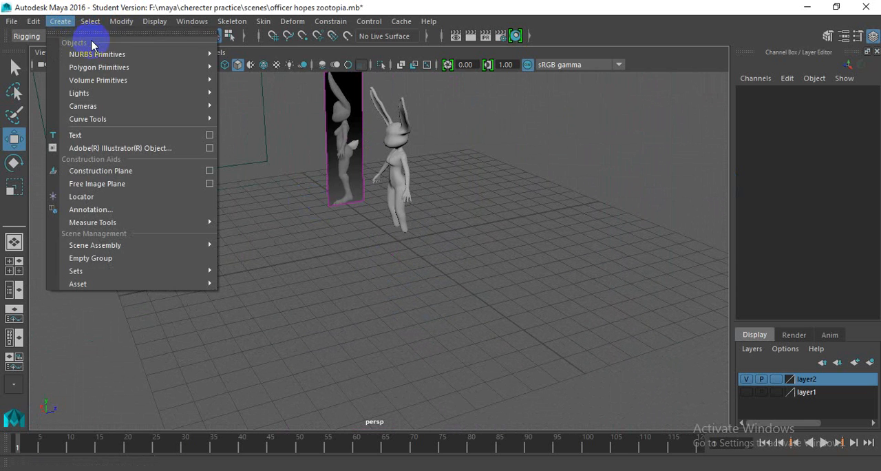
pyautogui.moveTo(159, 67)
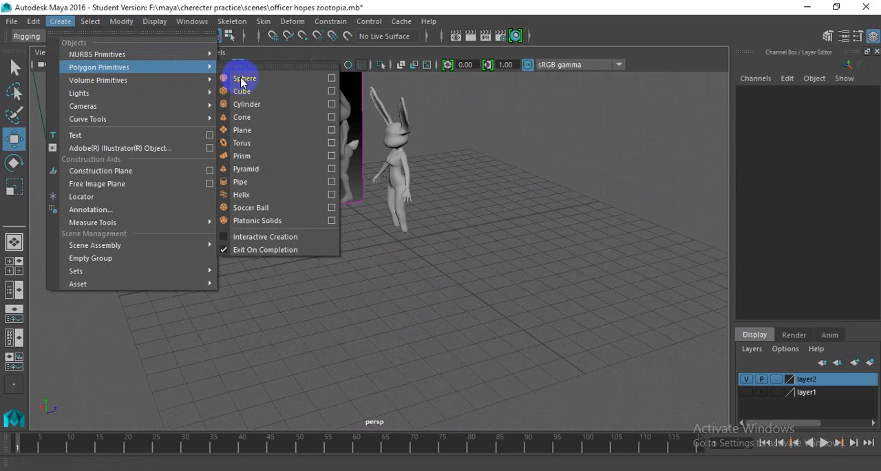
pyautogui.click(264, 95)
pyautogui.moveTo(427, 236); pyautogui.dragTo(253, 228)
# - Create a polygon sphere and move it along Z to about -4.97, between the cube and the rabbit character
pyautogui.click(59, 20)
pyautogui.moveTo(120, 69)
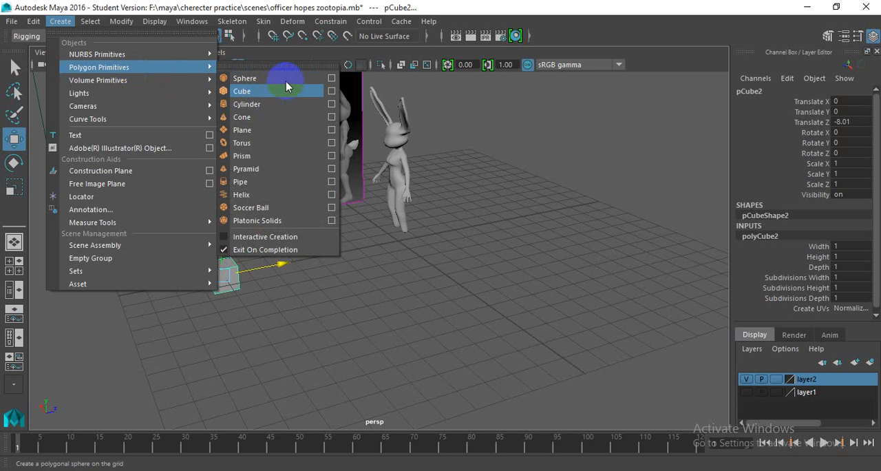
pyautogui.click(393, 160)
pyautogui.scroll(3, 421, 239)
pyautogui.moveTo(459, 226); pyautogui.dragTo(301, 234)
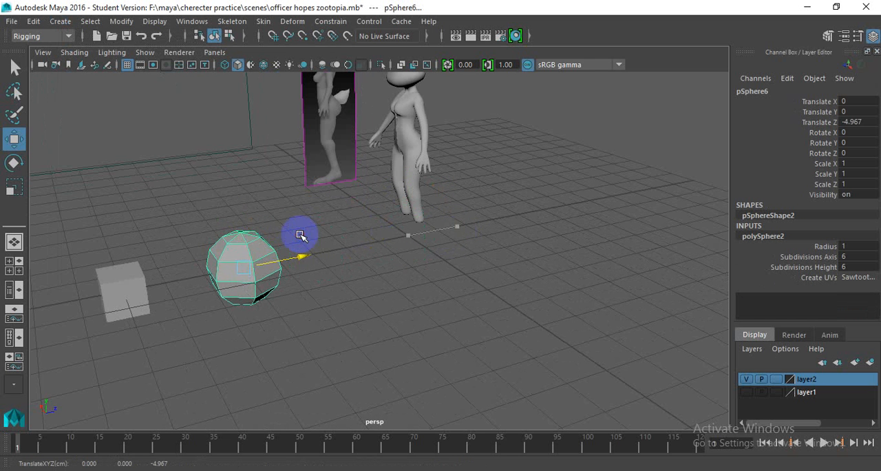
pyautogui.moveTo(236, 256); pyautogui.dragTo(356, 383)
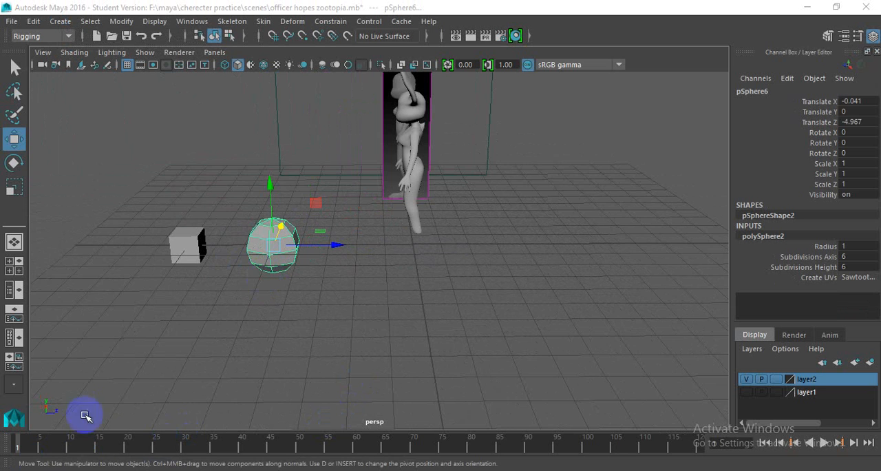
pyautogui.keyDown('alt'); pyautogui.moveTo(222, 327); pyautogui.dragTo(228, 311); pyautogui.keyUp('alt')
pyautogui.click(228, 311)
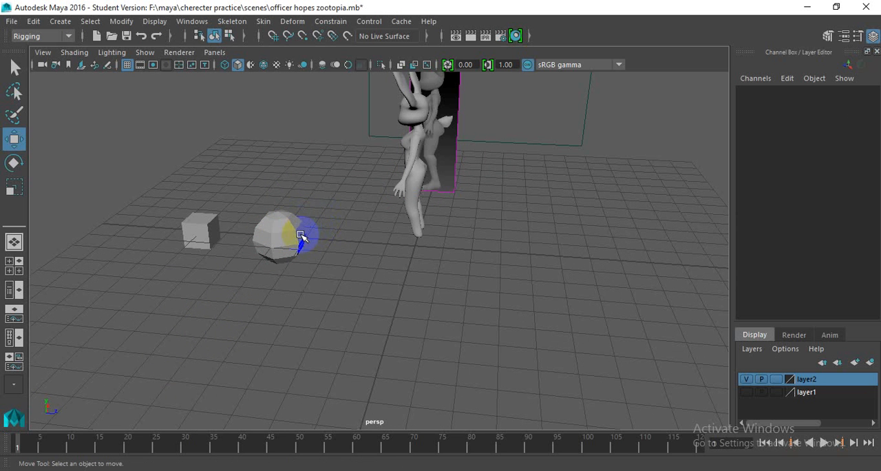
# - Parent the cube to the sphere, selecting the cube first and the sphere last
pyautogui.keyDown('alt'); pyautogui.moveTo(303, 235); pyautogui.dragTo(403, 249); pyautogui.keyUp('alt')
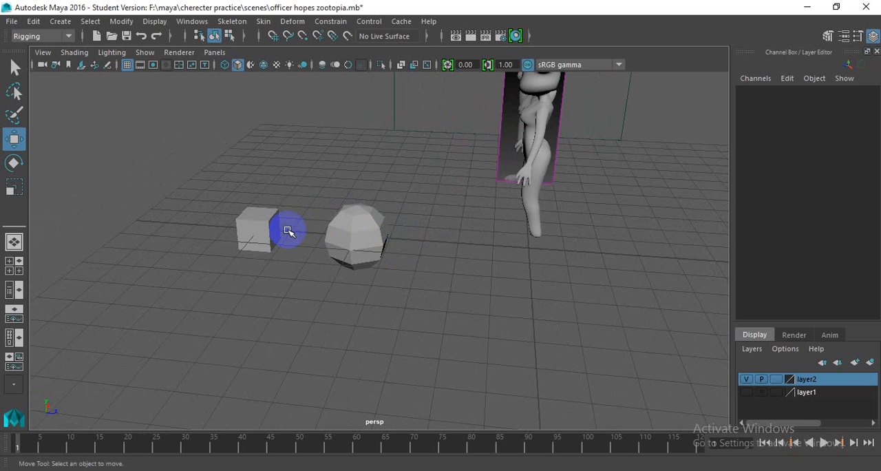
pyautogui.click(260, 213)
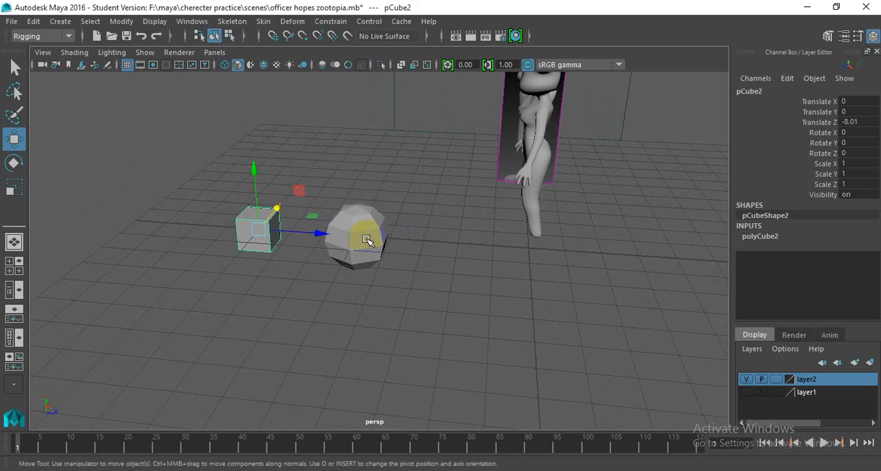
pyautogui.click(360, 236)
pyautogui.click(375, 167)
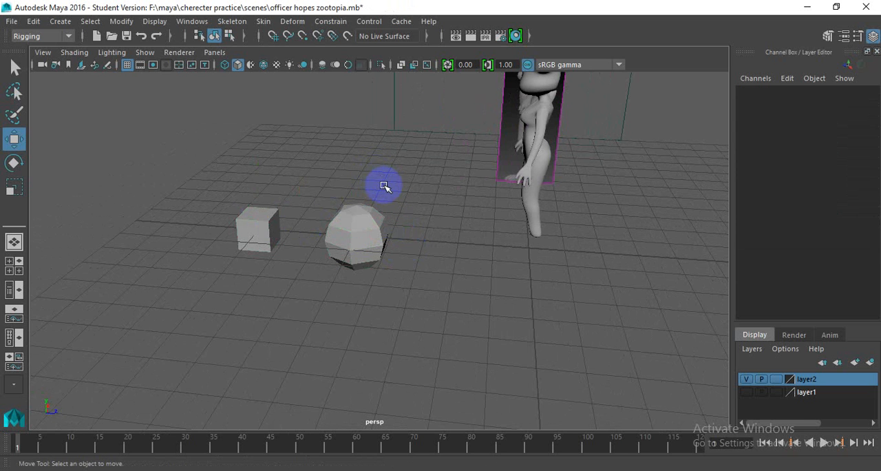
pyautogui.click(268, 218)
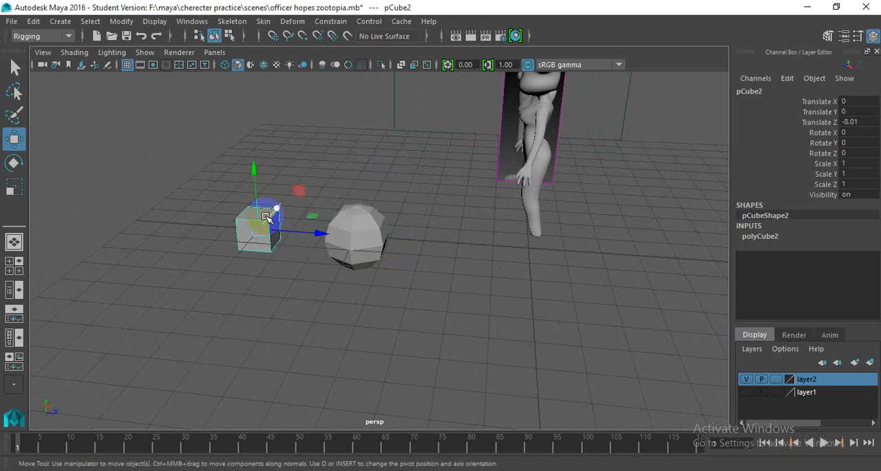
pyautogui.click(352, 233)
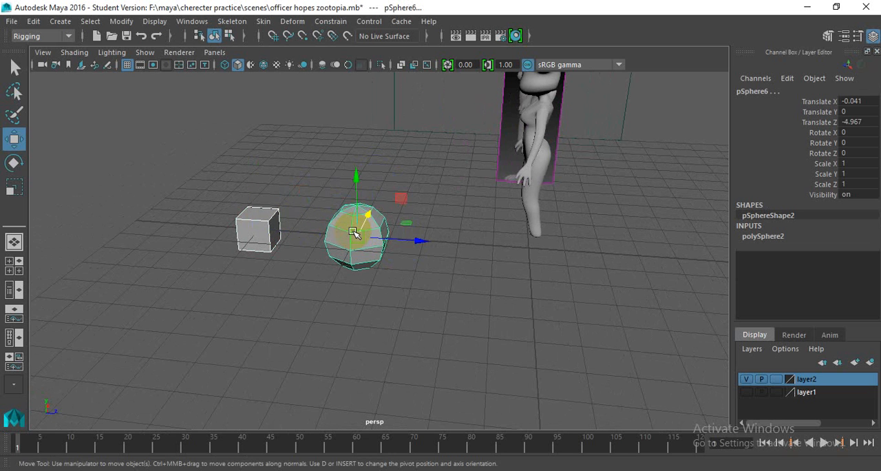
pyautogui.hotkey('ctrl', 'z')
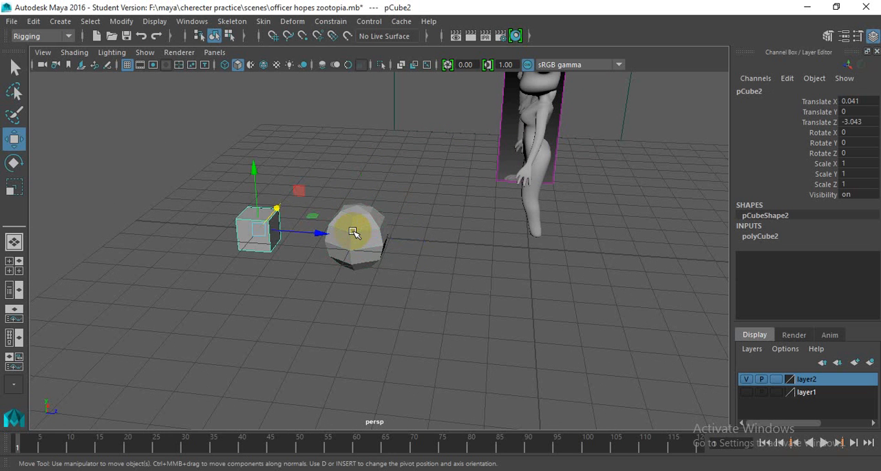
pyautogui.click(42, 22)
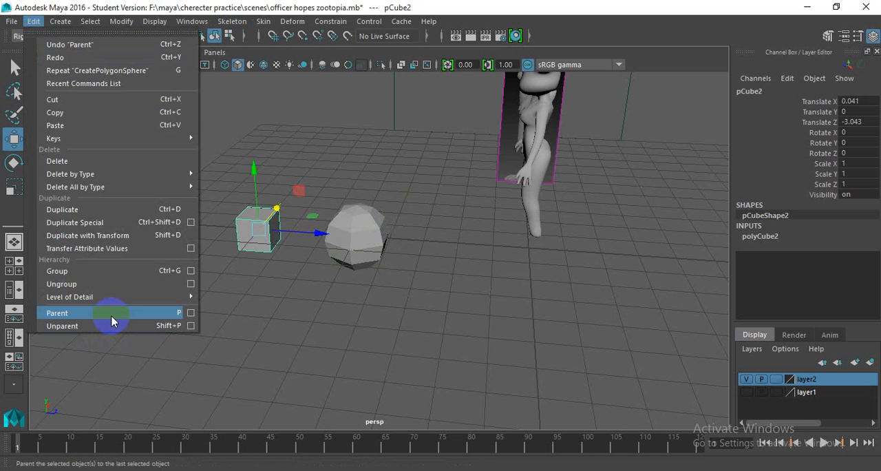
pyautogui.click(256, 292)
# - Try moving, rotating and scaling the parent sphere to test the cube's link, and undo these transforms
pyautogui.click(354, 240)
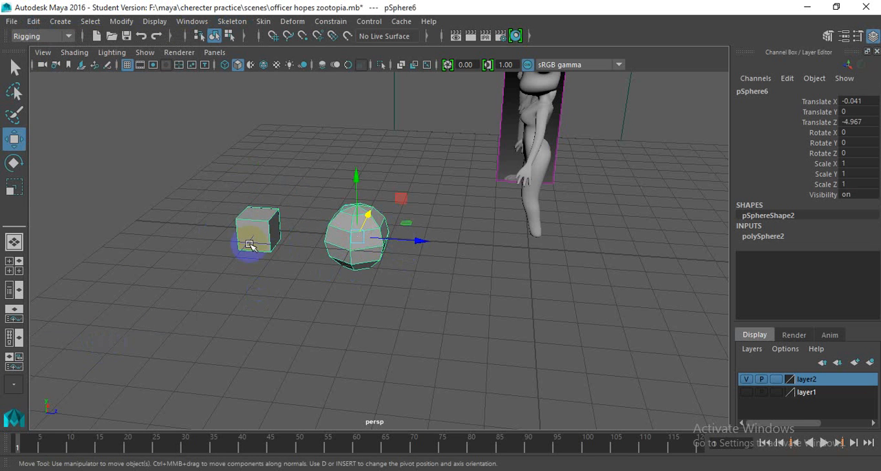
pyautogui.moveTo(419, 242)
pyautogui.mouseDown()
pyautogui.moveTo(365, 230)
pyautogui.moveTo(409, 243)
pyautogui.mouseUp()
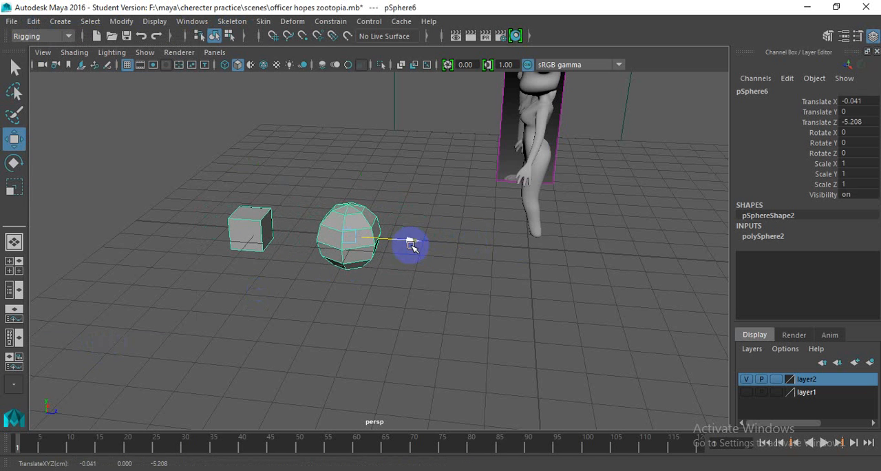
pyautogui.press('e')
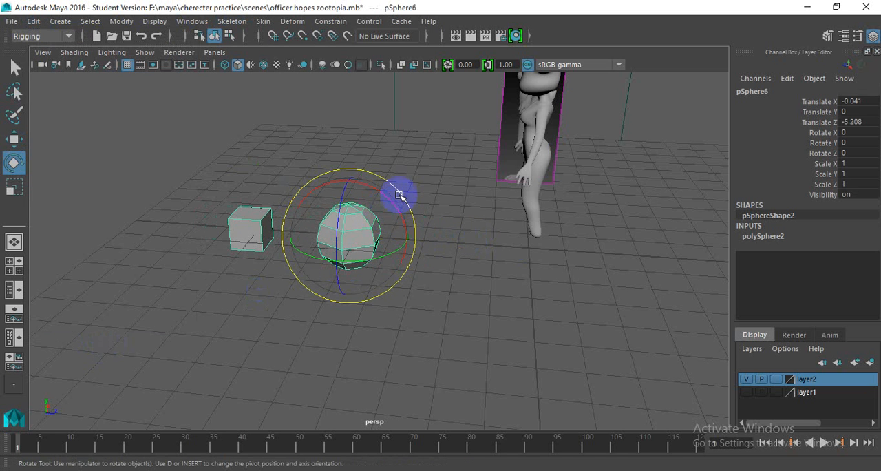
pyautogui.moveTo(449, 244); pyautogui.dragTo(398, 254)
pyautogui.press('r')
pyautogui.moveTo(350, 236); pyautogui.dragTo(324, 223)
pyautogui.hotkey('ctrl', 'z')
pyautogui.hotkey('ctrl', 'z')
pyautogui.hotkey('ctrl', 'z')
pyautogui.hotkey('ctrl', 'z')
pyautogui.hotkey('ctrl', 'z')
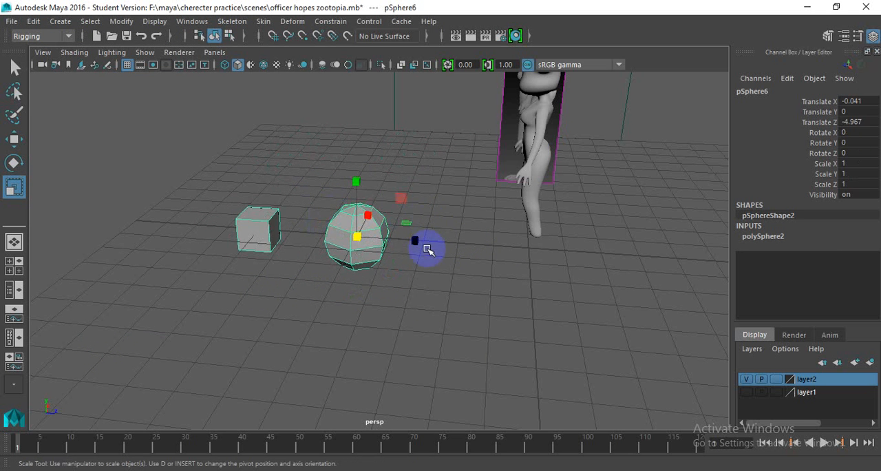
# - Transform the child cube on its own, scaling it to about 0.977, rotating it and moving it away from the sphere
pyautogui.click(431, 254)
pyautogui.click(278, 225)
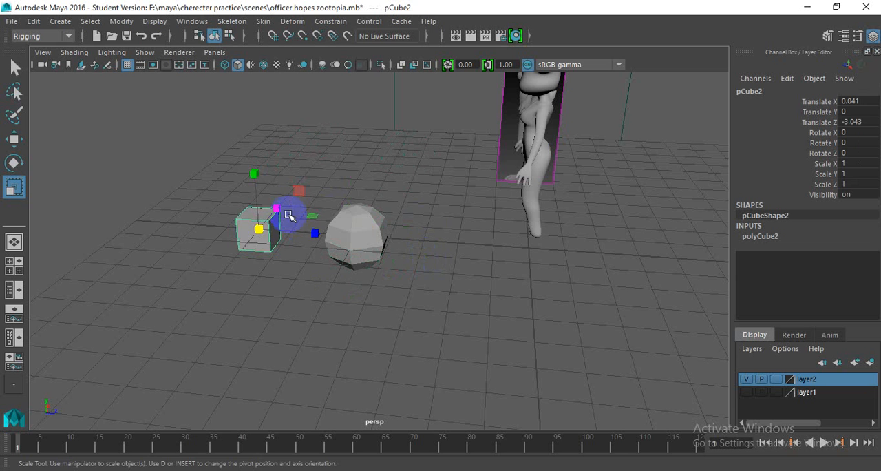
pyautogui.click(254, 227)
pyautogui.moveTo(254, 228); pyautogui.dragTo(221, 233)
pyautogui.press('e')
pyautogui.press('w')
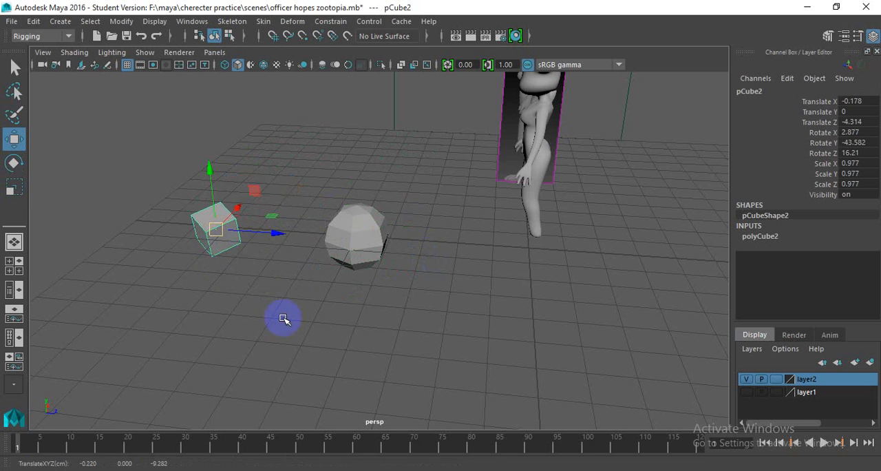
# - Rotate the parent sphere freely to about 57, 10 and 84 degrees in X, Y and Z
pyautogui.click(284, 319)
pyautogui.click(356, 236)
pyautogui.press('e')
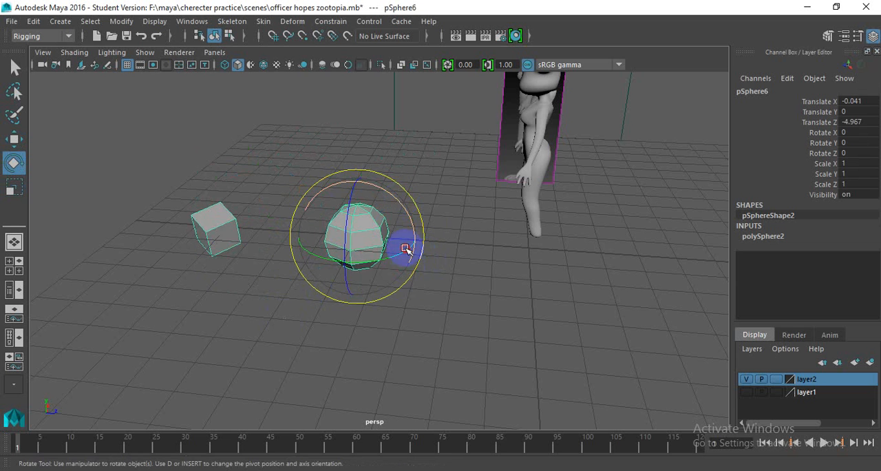
pyautogui.moveTo(406, 249); pyautogui.dragTo(370, 263)
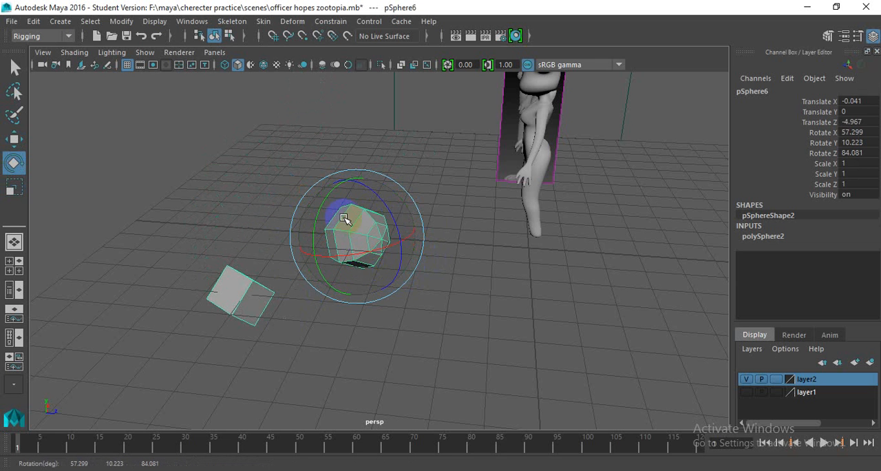
pyautogui.click(479, 281)
# - Delete the demonstration sphere together with its child cube
pyautogui.keyDown('alt'); pyautogui.moveTo(374, 282); pyautogui.dragTo(330, 285, button='right'); pyautogui.keyUp('alt')
pyautogui.keyDown('alt'); pyautogui.moveTo(330, 285); pyautogui.dragTo(265, 241); pyautogui.keyUp('alt')
pyautogui.moveTo(269, 213); pyautogui.dragTo(303, 265)
pyautogui.keyDown('alt'); pyautogui.moveTo(303, 265); pyautogui.dragTo(328, 263, button='right'); pyautogui.keyUp('alt')
pyautogui.keyDown('alt'); pyautogui.moveTo(310, 265); pyautogui.dragTo(303, 222); pyautogui.keyUp('alt')
pyautogui.press('Delete')
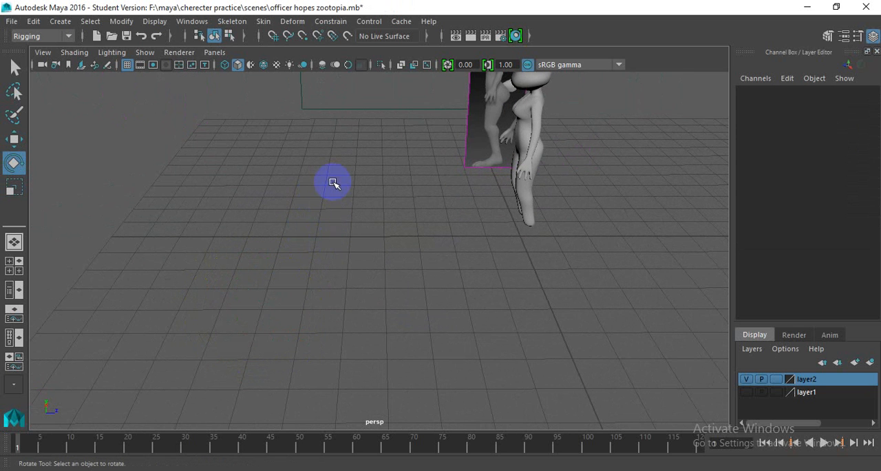
# - Face the rabbit character from the front in the perspective view and choose the Rigging menu set
pyautogui.keyDown('alt'); pyautogui.moveTo(336, 176); pyautogui.dragTo(429, 175); pyautogui.keyUp('alt')
pyautogui.keyDown('alt'); pyautogui.moveTo(429, 174); pyautogui.dragTo(374, 232, button='middle'); pyautogui.keyUp('alt')
pyautogui.moveTo(374, 232)
pyautogui.keyDown('alt'); pyautogui.mouseDown()
pyautogui.moveTo(393, 197)
pyautogui.moveTo(192, 183)
pyautogui.moveTo(317, 222)
pyautogui.moveTo(432, 232)
pyautogui.moveTo(298, 210)
pyautogui.moveTo(216, 158)
pyautogui.moveTo(365, 181)
pyautogui.moveTo(382, 227)
pyautogui.mouseUp(); pyautogui.keyUp('alt')
pyautogui.keyDown('alt'); pyautogui.moveTo(346, 201); pyautogui.dragTo(280, 177); pyautogui.keyUp('alt')
pyautogui.click(31, 37)
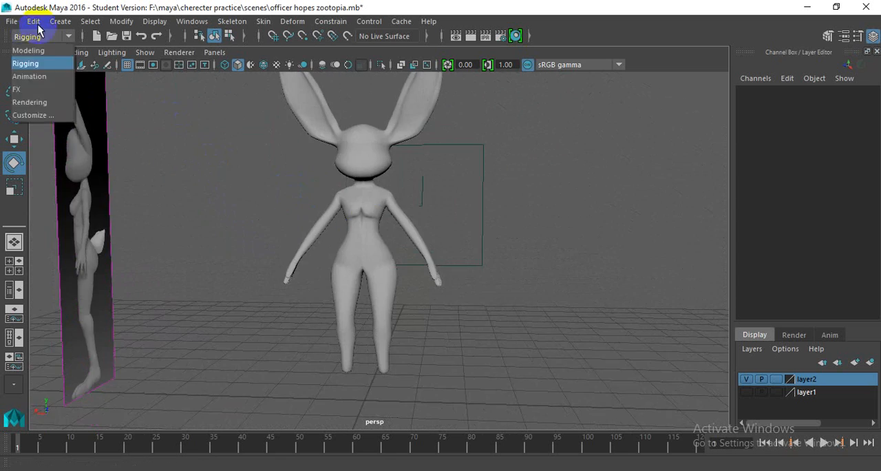
pyautogui.click(29, 63)
# - Switch to the front view and arrange the viewports as Two Panes Side by Side
pyautogui.keyDown('alt'); pyautogui.moveTo(403, 197); pyautogui.dragTo(361, 251); pyautogui.keyUp('alt')
pyautogui.press('space')
pyautogui.press('space')
pyautogui.scroll(2, 291, 210)
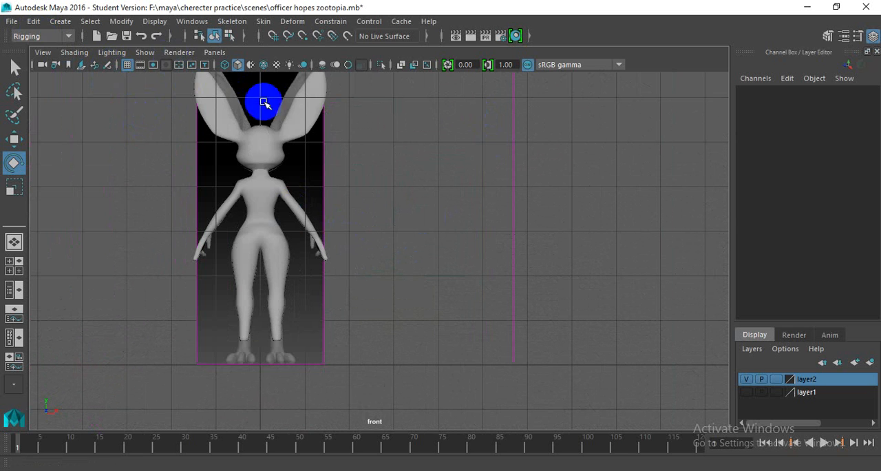
pyautogui.click(212, 52)
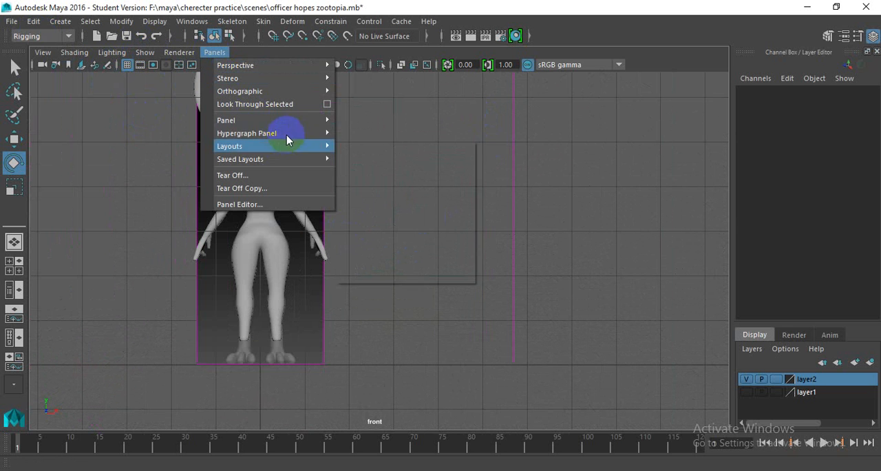
pyautogui.moveTo(289, 147)
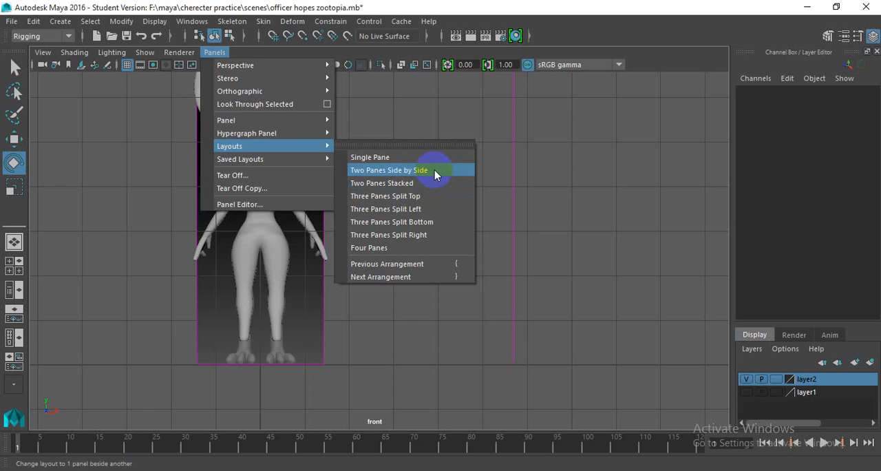
pyautogui.click(434, 171)
# - Change the second viewport to the left view, showing the character's body in profile beside the front view
pyautogui.scroll(3, 509, 195)
pyautogui.press('f')
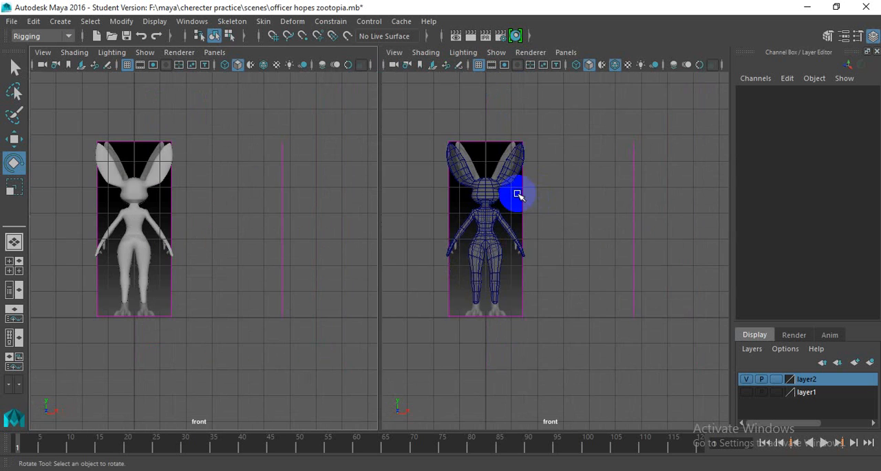
pyautogui.keyDown('shift'); pyautogui.moveTo(599, 201); pyautogui.dragTo(596, 201, button='middle'); pyautogui.keyUp('shift')
pyautogui.scroll(7, 606, 223)
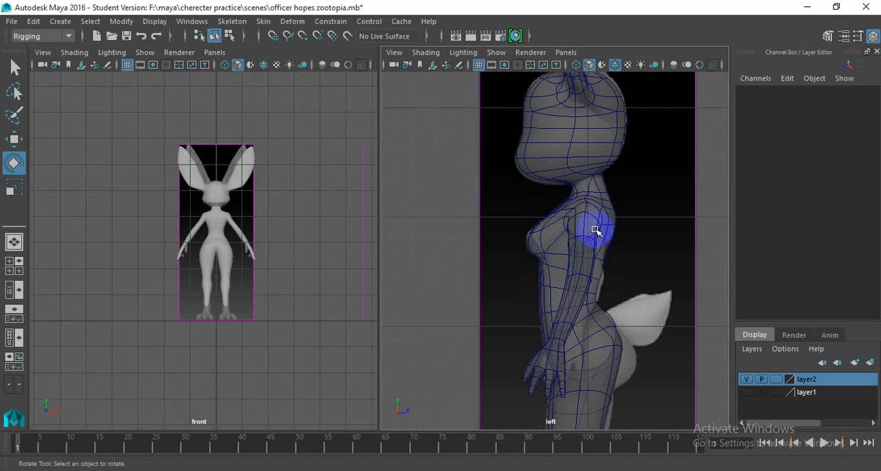
pyautogui.keyDown('alt'); pyautogui.moveTo(597, 230); pyautogui.dragTo(562, 181, button='middle'); pyautogui.keyUp('alt')
pyautogui.click(282, 118)
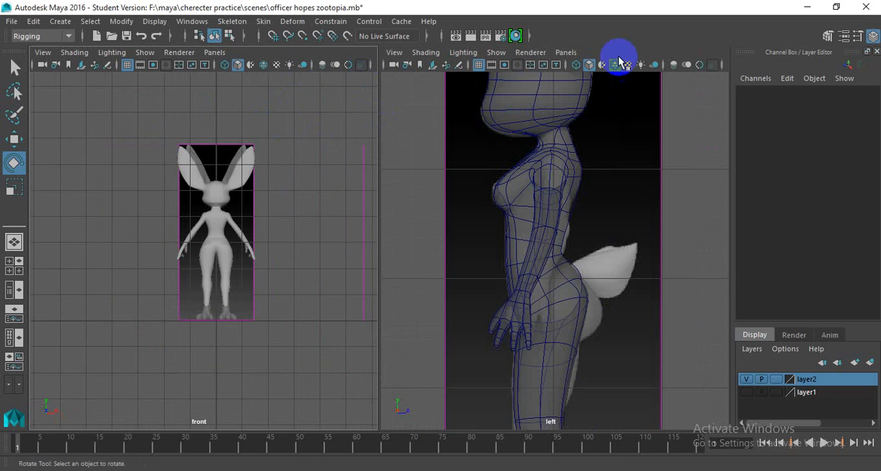
# - Turn on X-ray shading in the front view and frame the whole character in both viewports
pyautogui.press('space')
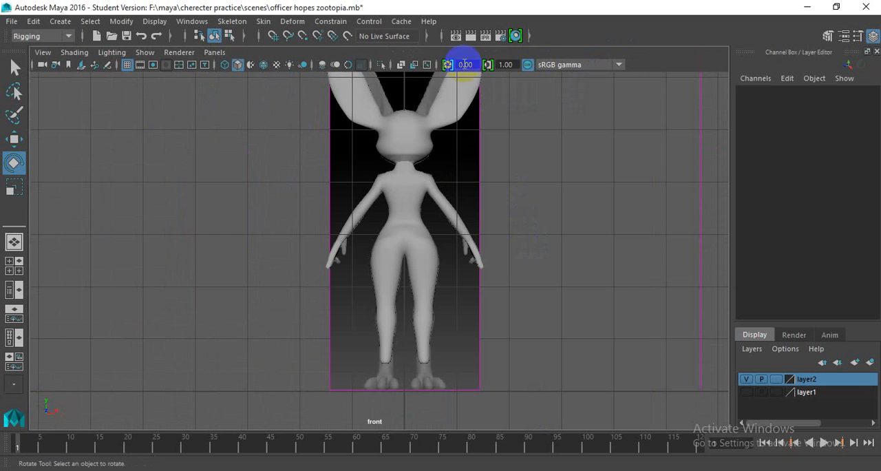
pyautogui.click(402, 67)
pyautogui.press('space')
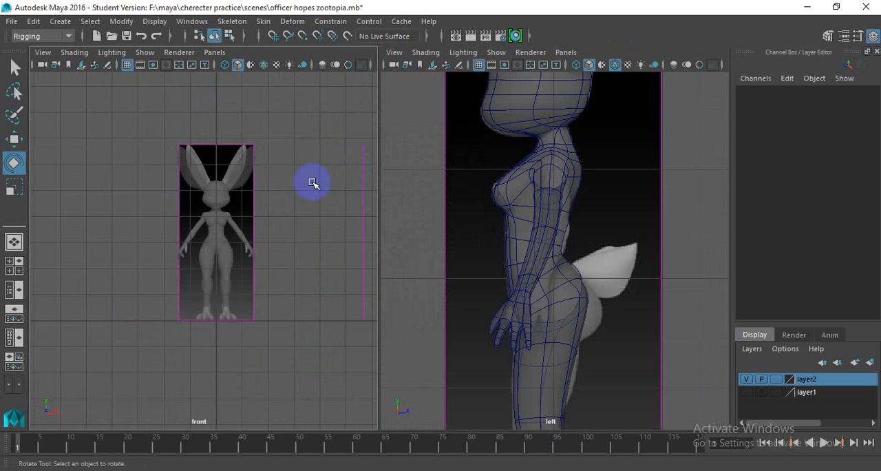
pyautogui.press('a')
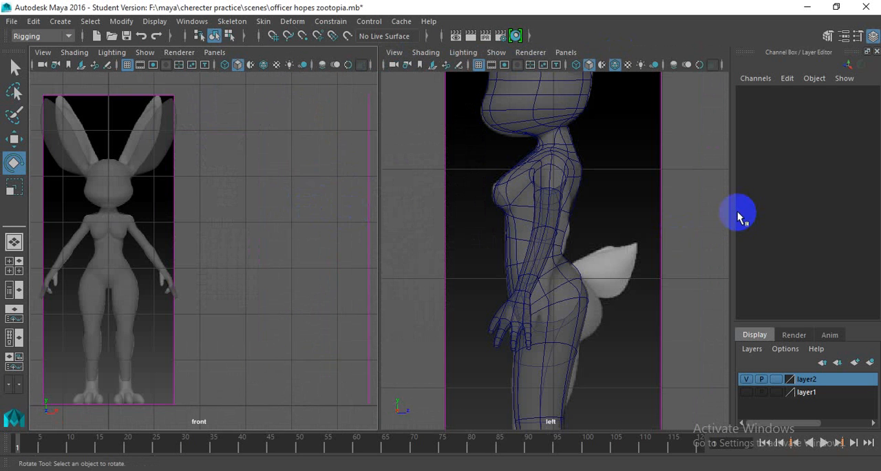
pyautogui.scroll(-5, 678, 200)
pyautogui.keyDown('alt'); pyautogui.moveTo(678, 196); pyautogui.dragTo(647, 252, button='middle'); pyautogui.keyUp('alt')
pyautogui.press('f')
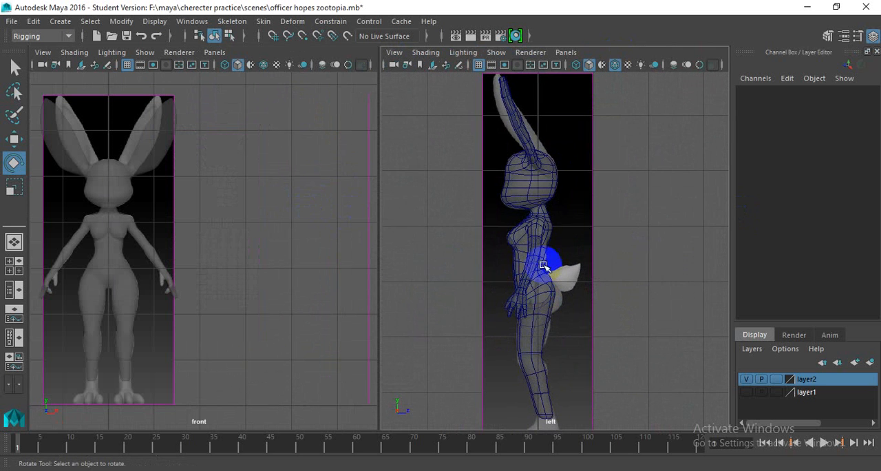
# - Select the half body mesh and create a mirrored duplicate of it across the X axis with Scale X -1
pyautogui.scroll(-3, 569, 218)
pyautogui.scroll(1, 556, 227)
pyautogui.click(554, 213)
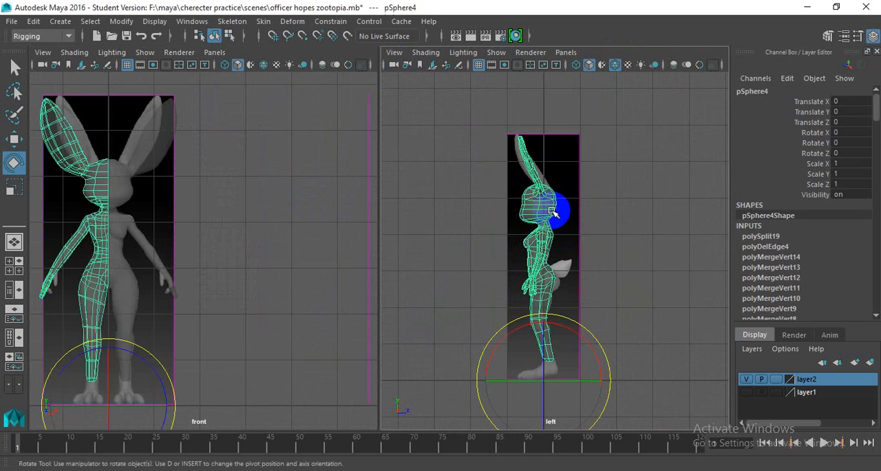
pyautogui.scroll(3, 543, 191)
pyautogui.scroll(-3, 554, 187)
pyautogui.scroll(4, 537, 256)
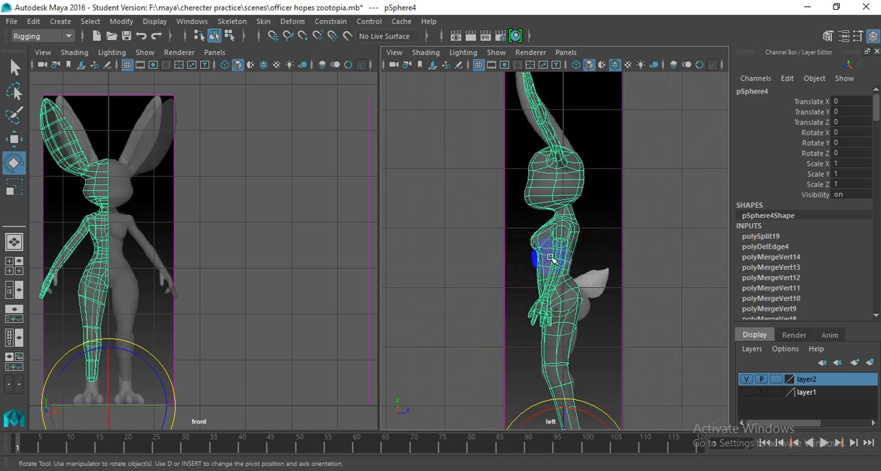
pyautogui.scroll(-3, 468, 228)
pyautogui.scroll(3, 482, 231)
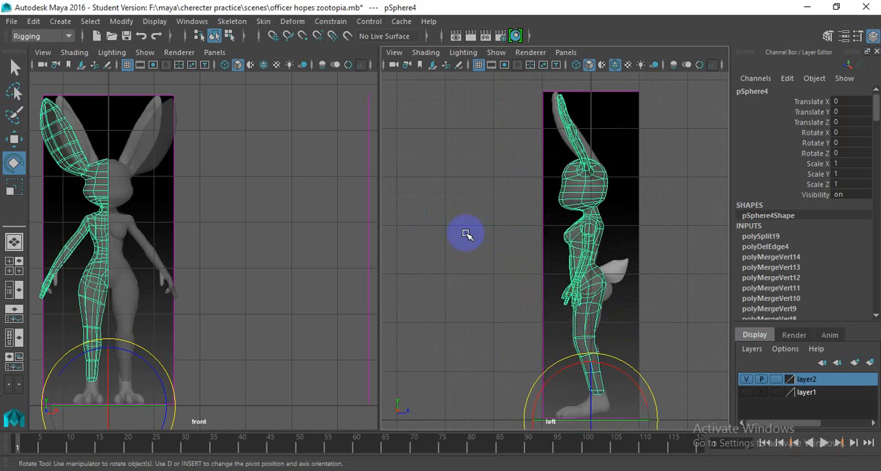
pyautogui.keyDown('alt'); pyautogui.moveTo(152, 192); pyautogui.dragTo(248, 207, button='middle'); pyautogui.keyUp('alt')
pyautogui.scroll(3, 241, 182)
pyautogui.hotkey('ctrl', 'shift', 'd')
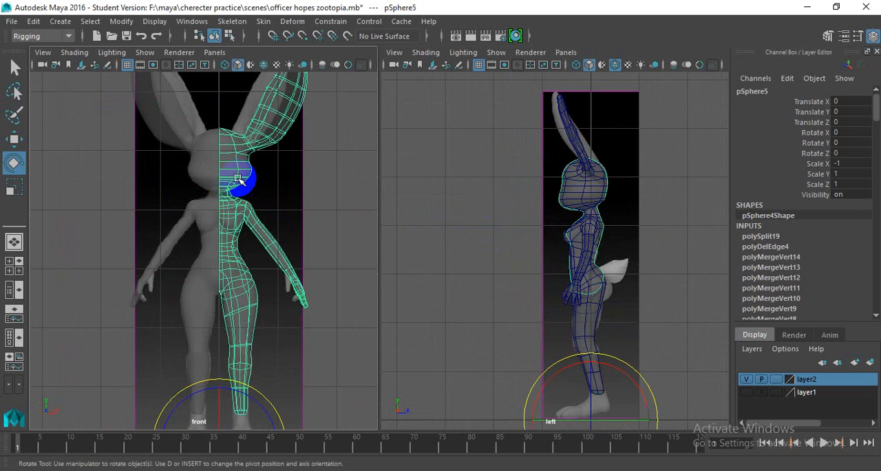
# - Combine the original and mirrored body halves into a single mesh and clear the selection
pyautogui.click(261, 167)
pyautogui.click(255, 157)
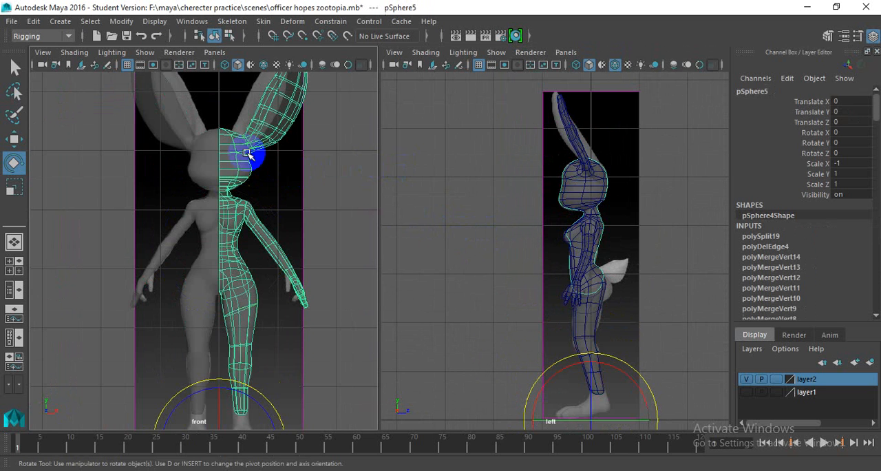
pyautogui.keyDown('shift'); pyautogui.click(206, 158); pyautogui.keyUp('shift')
pyautogui.keyDown('shift'); pyautogui.moveTo(209, 159); pyautogui.dragTo(227, 374, button='right'); pyautogui.keyUp('shift')
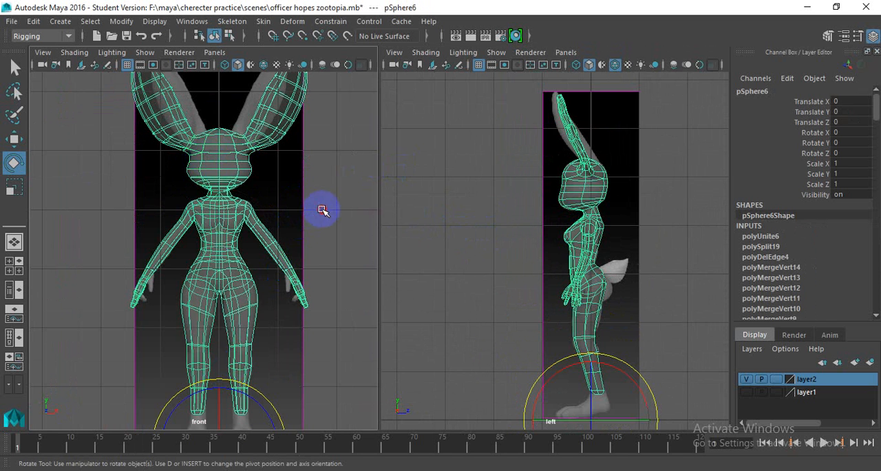
pyautogui.click(310, 207)
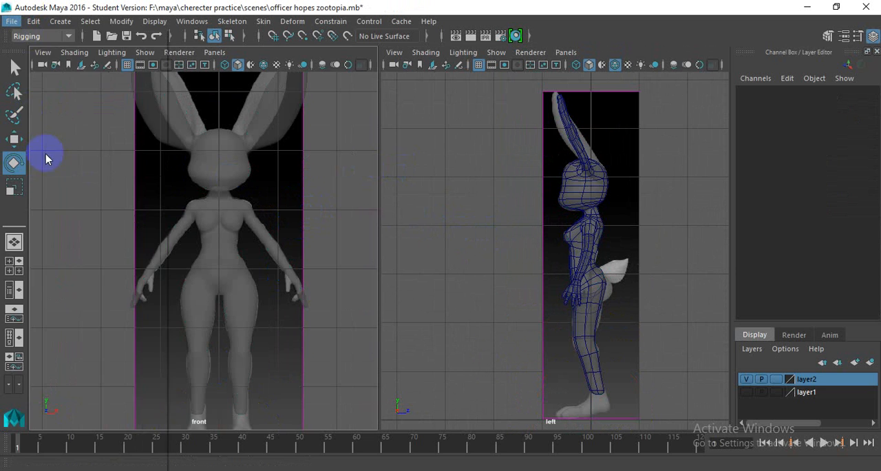
# - Save the scene as officer hopes zootopia_rig.mb in Maya Binary format in the scenes folder, replacing any existing file
pyautogui.click(12, 21)
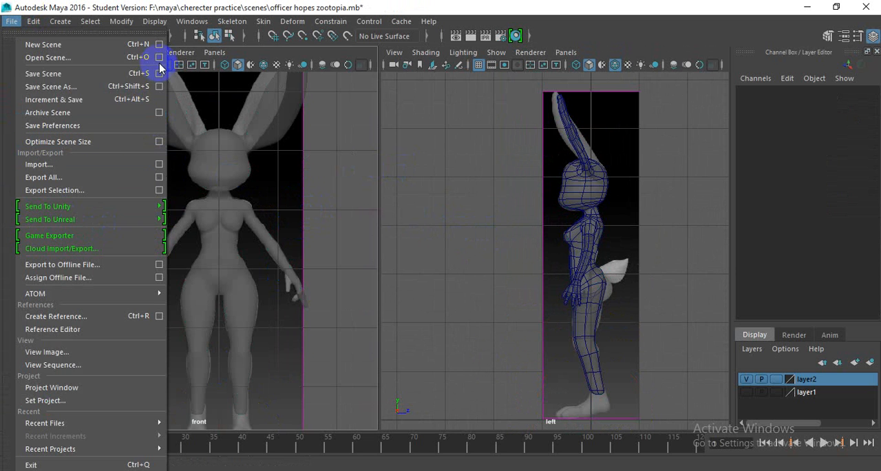
pyautogui.click(159, 87)
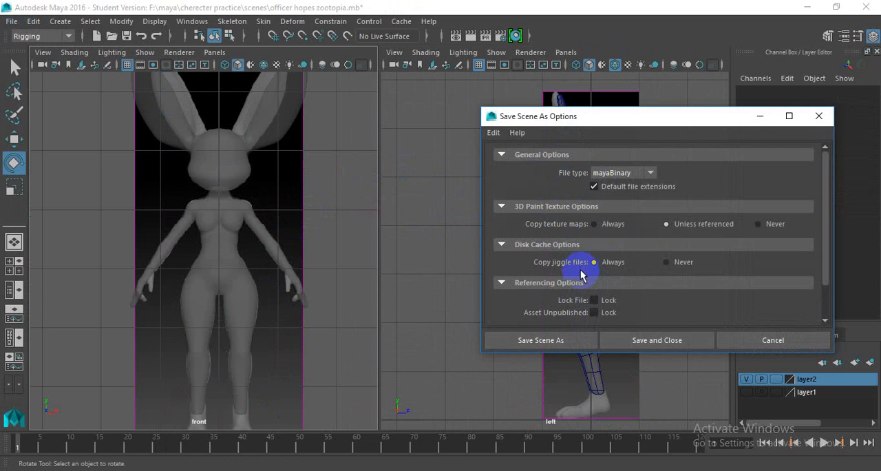
pyautogui.scroll(-2, 618, 269)
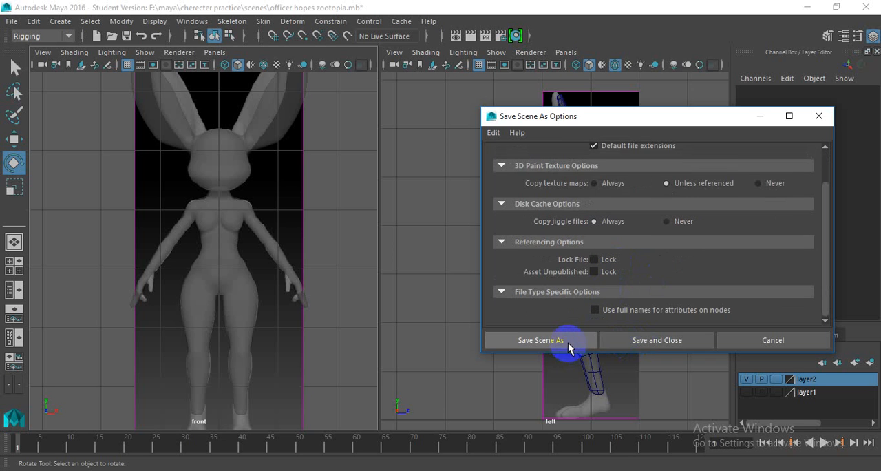
pyautogui.click(568, 340)
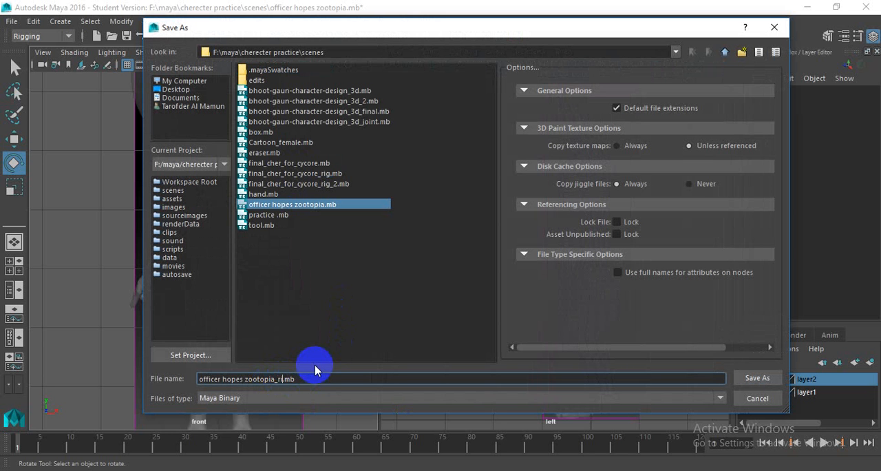
pyautogui.press('Return')
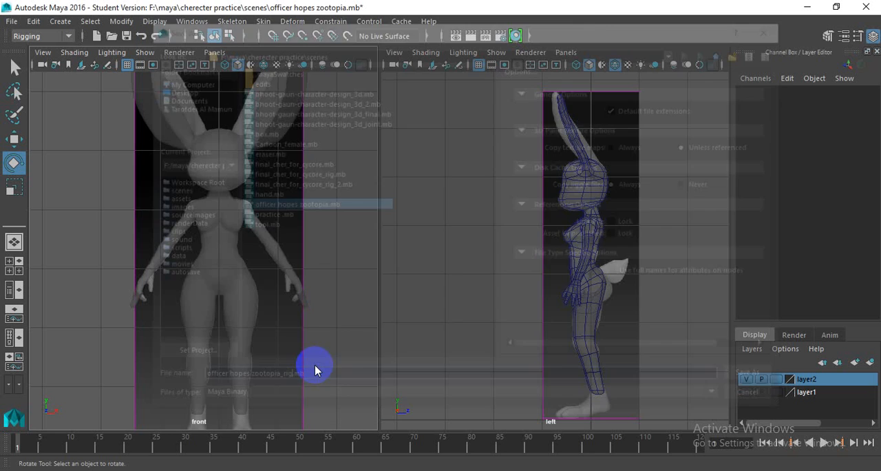
pyautogui.click(400, 249)
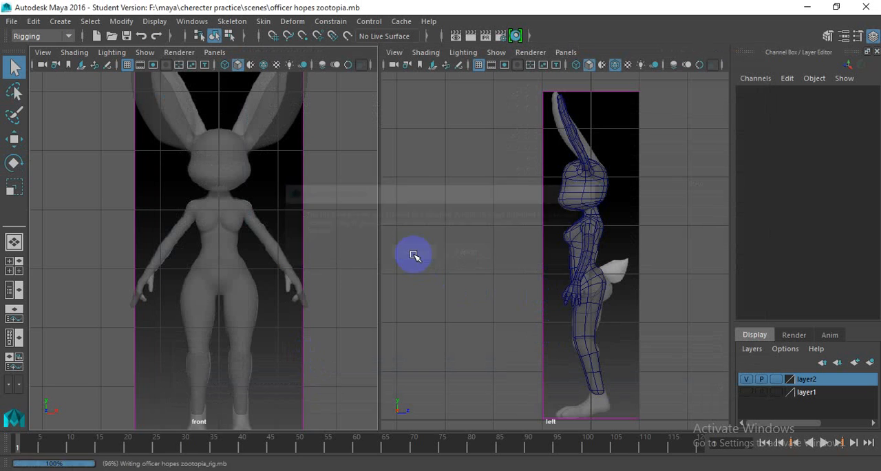
# - Start the Create Joints tool and turn on wireframe on shaded in the front view around the character's pelvis
pyautogui.press('e')
pyautogui.scroll(4, 317, 237)
pyautogui.keyDown('alt'); pyautogui.moveTo(244, 274); pyautogui.dragTo(248, 271, button='middle'); pyautogui.keyUp('alt')
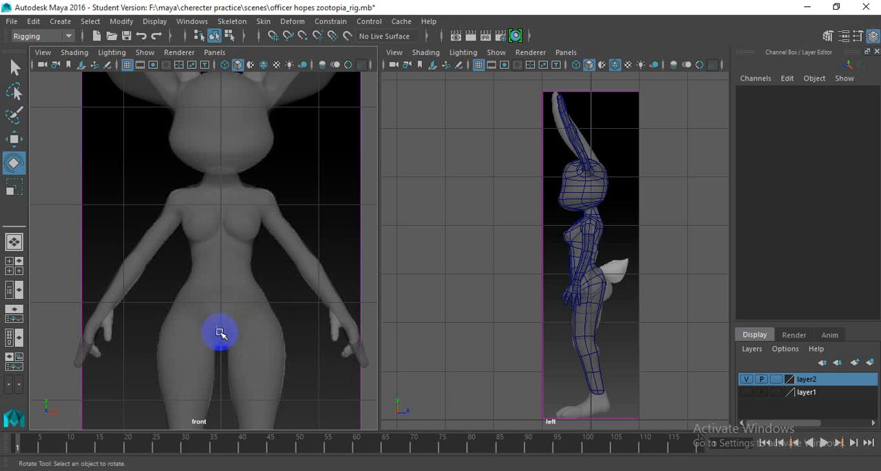
pyautogui.scroll(3, 219, 328)
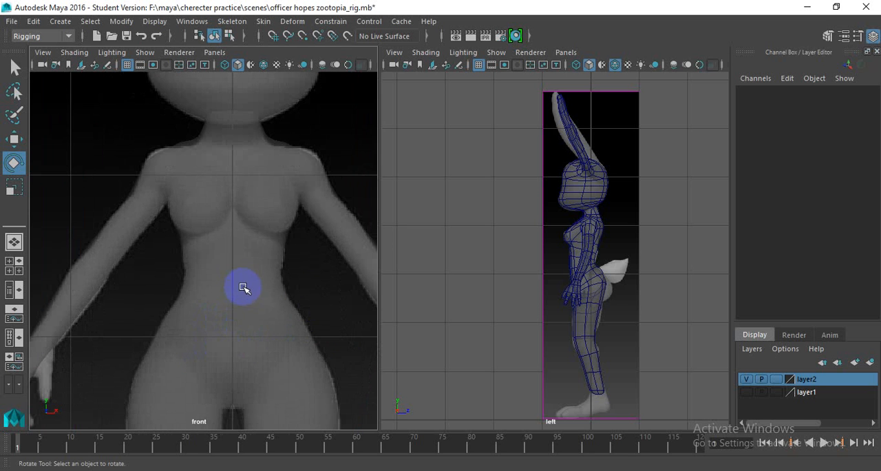
pyautogui.keyDown('alt'); pyautogui.moveTo(321, 260); pyautogui.dragTo(301, 207, button='middle'); pyautogui.keyUp('alt')
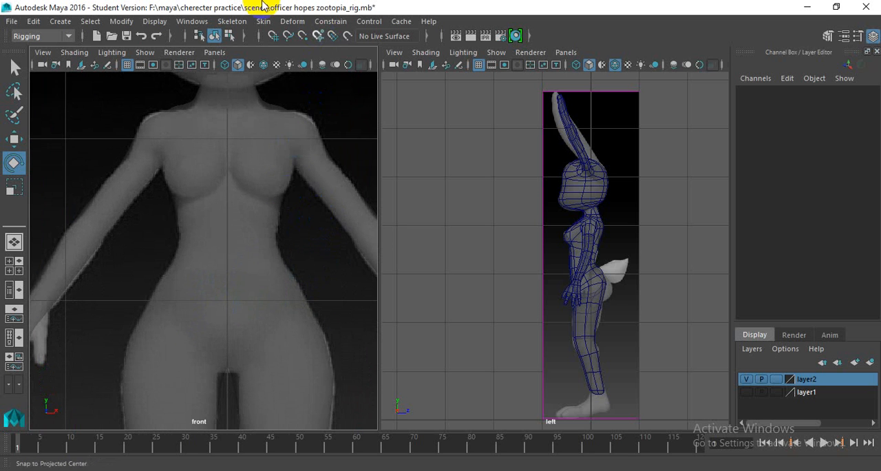
pyautogui.click(235, 22)
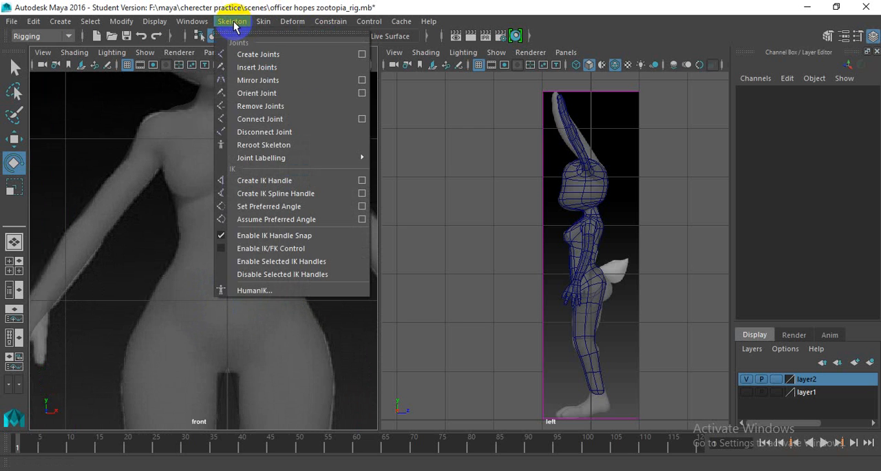
pyautogui.click(307, 54)
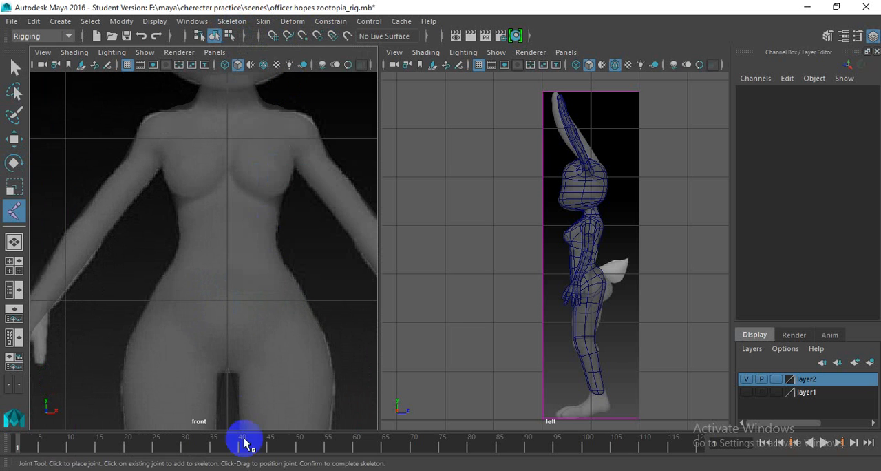
pyautogui.scroll(3, 236, 319)
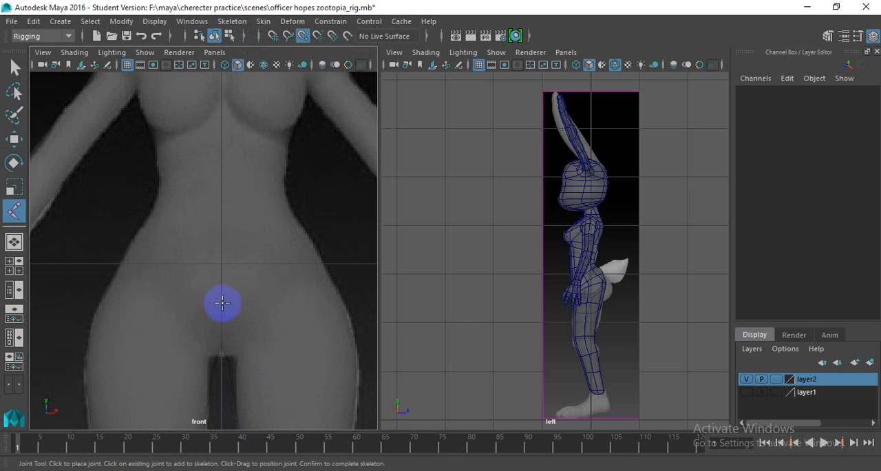
pyautogui.click(264, 65)
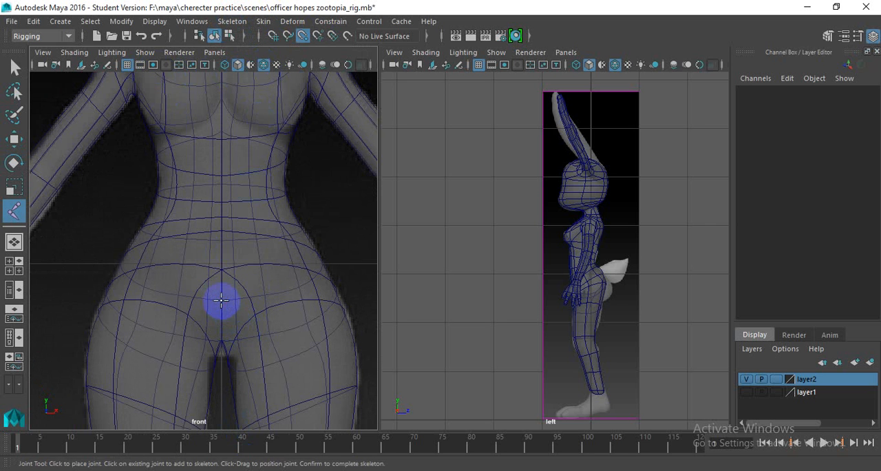
# - Create a four-joint spine chain along the body's centerline, from the pelvis through waist and chest to the neck base
pyautogui.click(222, 300)
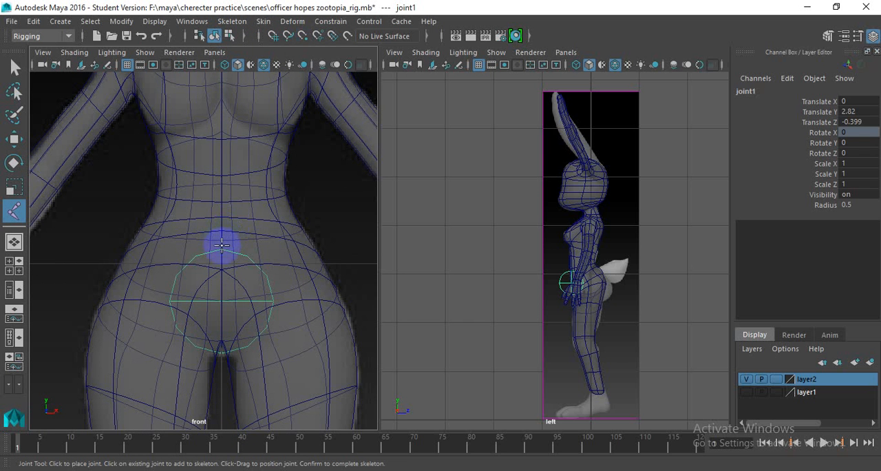
pyautogui.scroll(-6, 221, 244)
pyautogui.scroll(5, 236, 197)
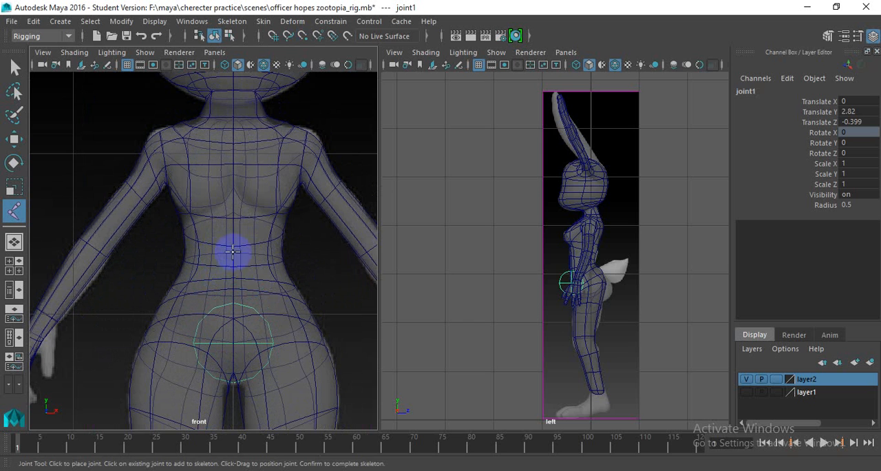
pyautogui.click(234, 275)
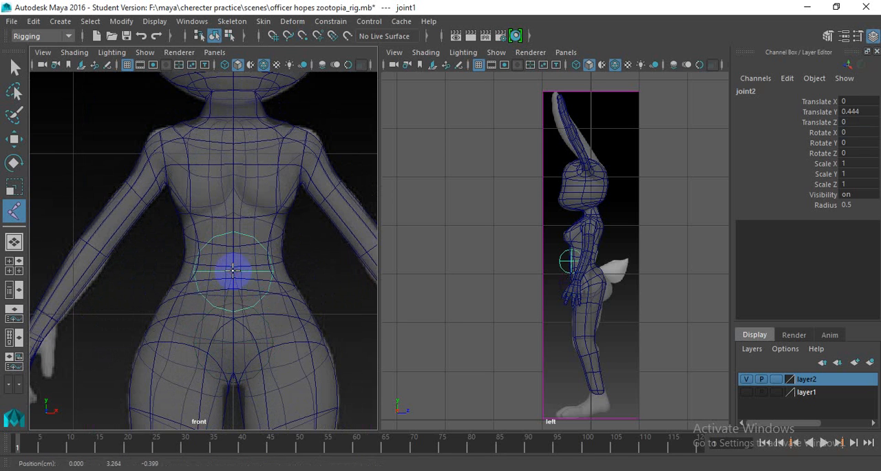
pyautogui.click(233, 196)
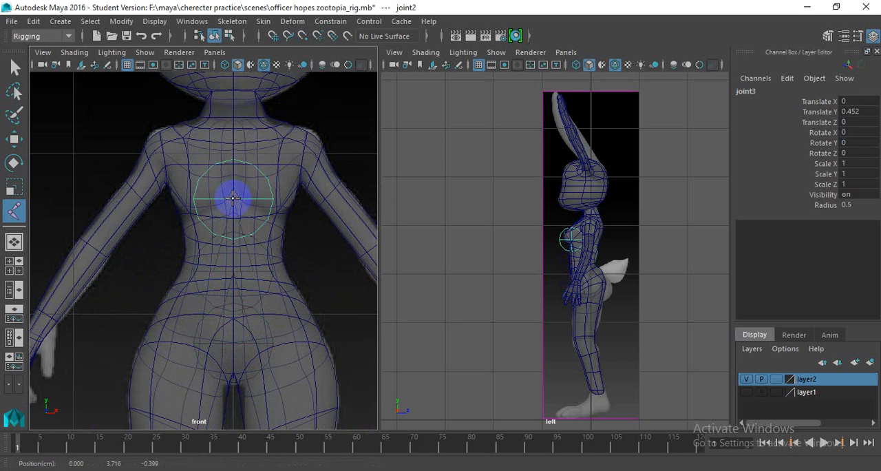
pyautogui.click(233, 125)
pyautogui.press('e')
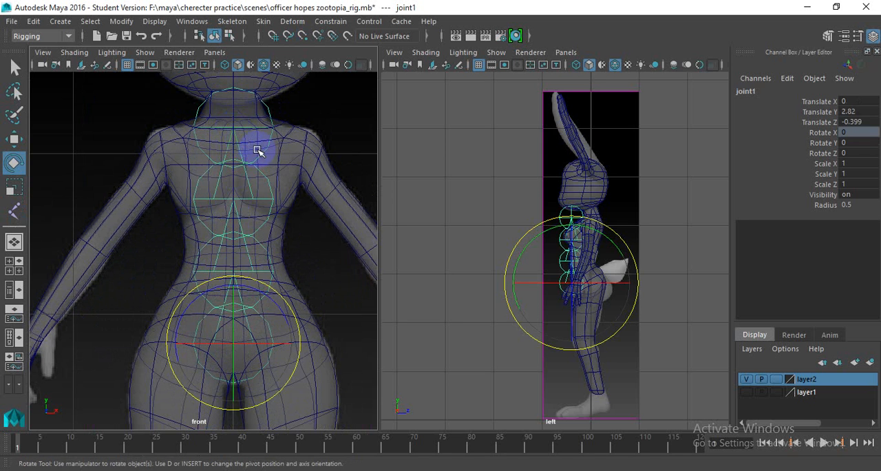
# - Select the neck-base joint and show the selection mask icons in the status line
pyautogui.click(292, 145)
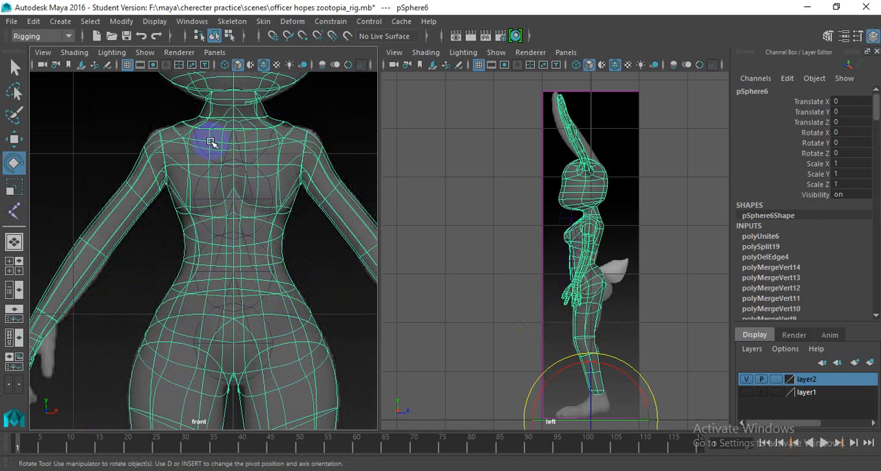
pyautogui.click(235, 158)
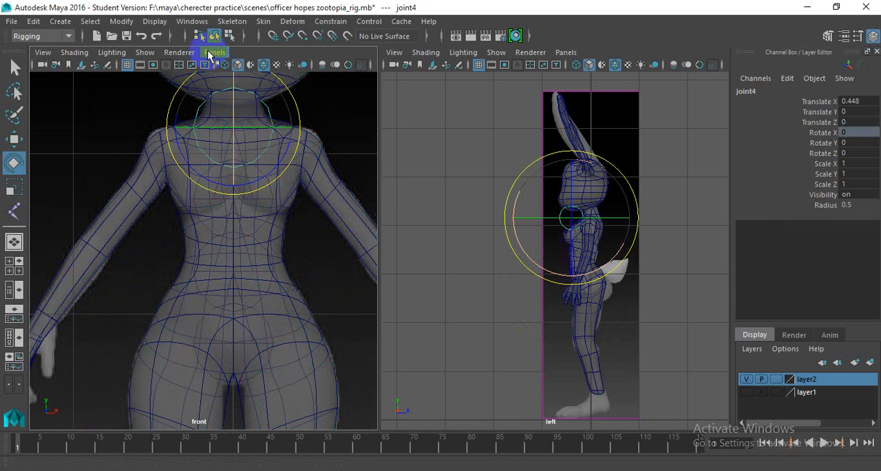
pyautogui.click(173, 35)
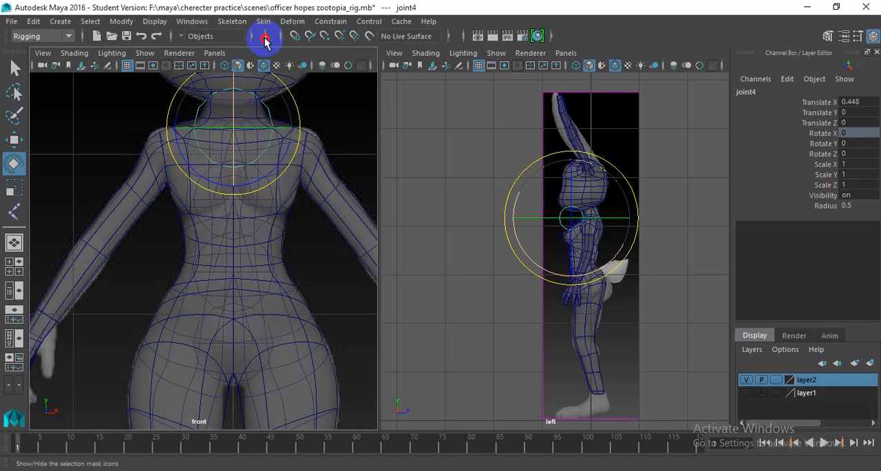
pyautogui.click(261, 37)
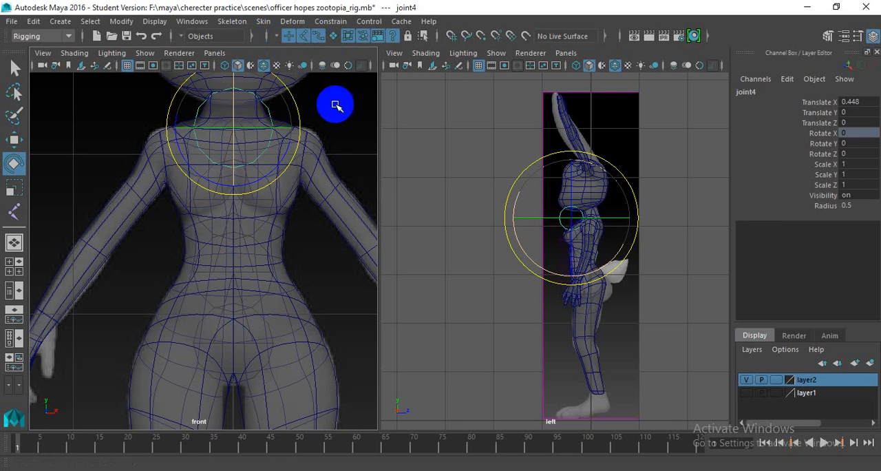
# - Examine how the spine joints sit relative to the body in the front and left views, finishing with the root joint selected
pyautogui.click(232, 240)
pyautogui.scroll(-5, 239, 141)
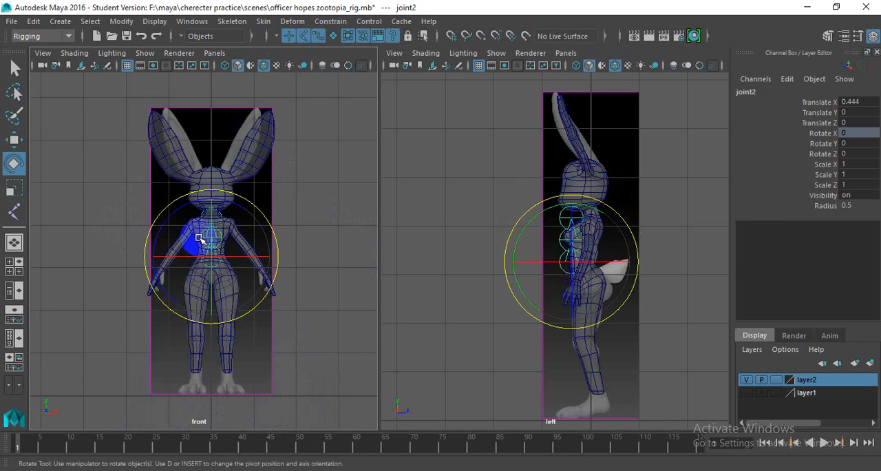
pyautogui.scroll(5, 234, 252)
pyautogui.keyDown('alt'); pyautogui.moveTo(246, 278); pyautogui.dragTo(258, 235, button='middle'); pyautogui.keyUp('alt')
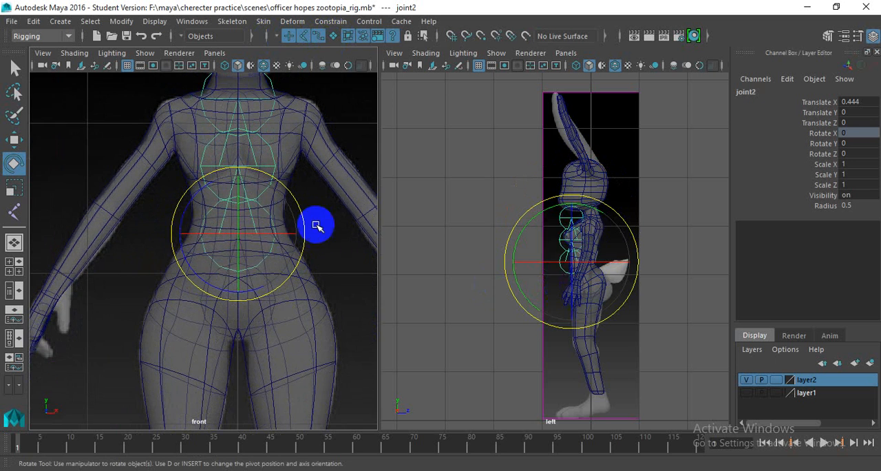
pyautogui.scroll(2, 229, 220)
pyautogui.scroll(-8, 242, 222)
pyautogui.scroll(6, 243, 222)
pyautogui.scroll(3, 556, 240)
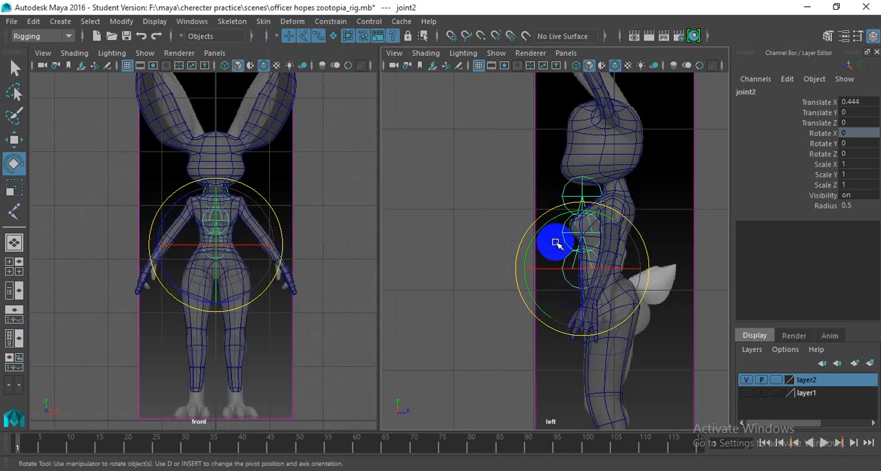
pyautogui.scroll(4, 490, 228)
pyautogui.scroll(2, 506, 237)
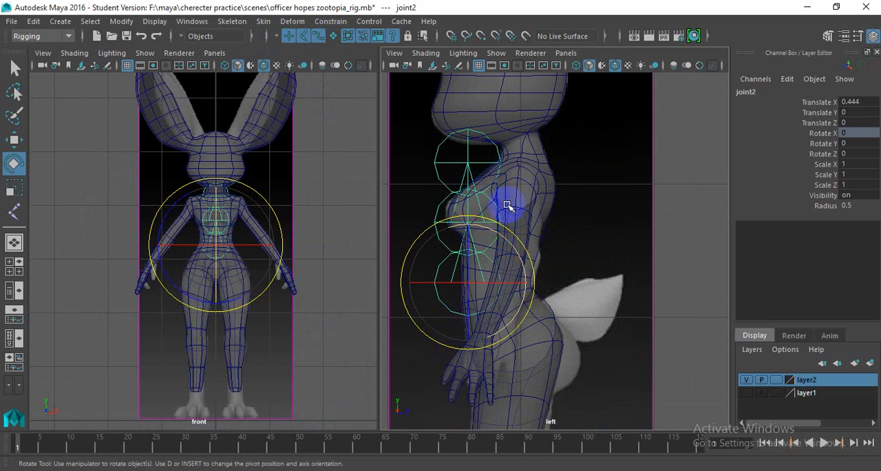
pyautogui.click(439, 173)
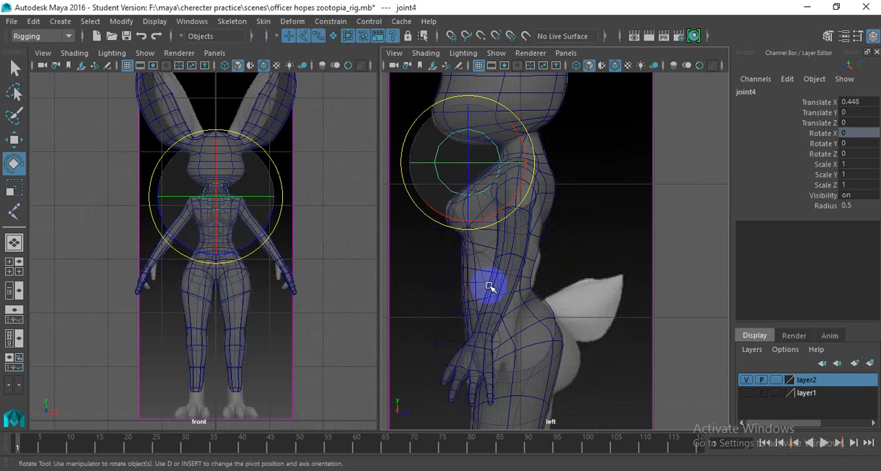
pyautogui.click(445, 358)
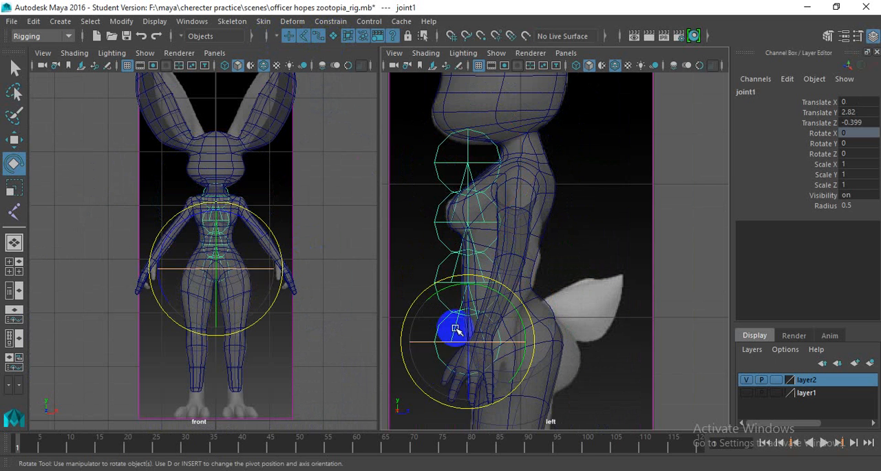
# - Move the root joint and its spine chain back inside the body in the left view, to about -0.093 in Z
pyautogui.press('w')
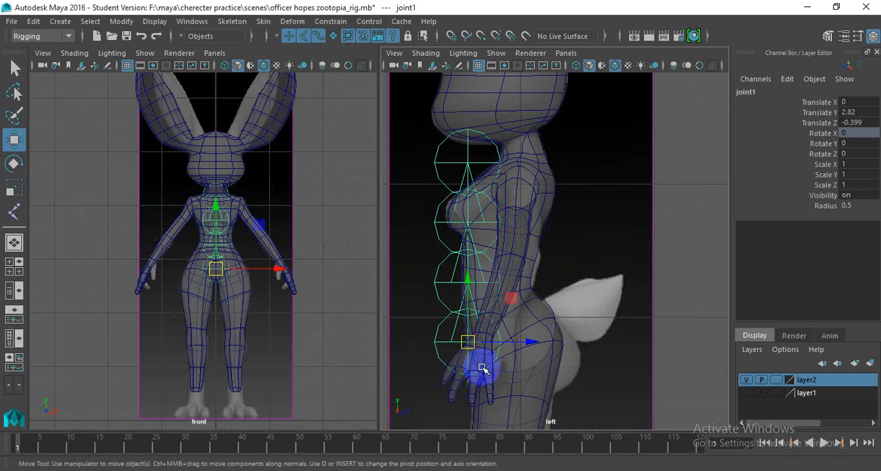
pyautogui.moveTo(531, 344); pyautogui.dragTo(579, 345)
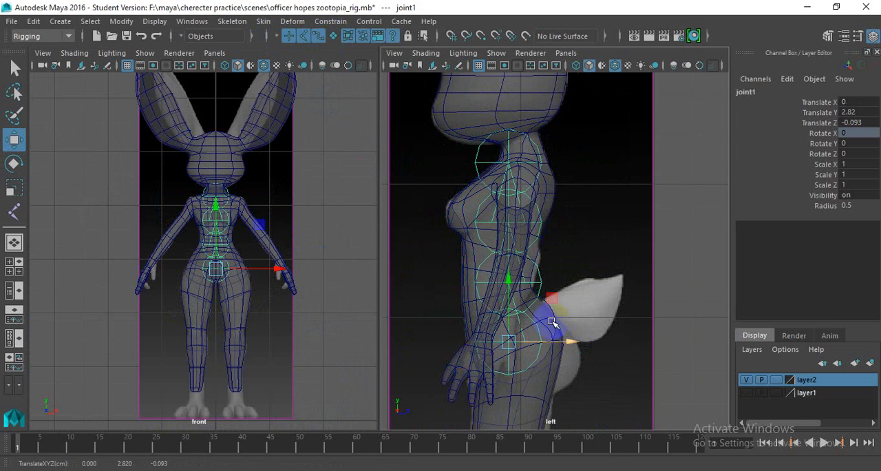
pyautogui.scroll(2, 537, 299)
# - Rotate the waist joint to about -8.9° and the chest joint to about 4° in Y, following the back's curve in the left view
pyautogui.click(535, 289)
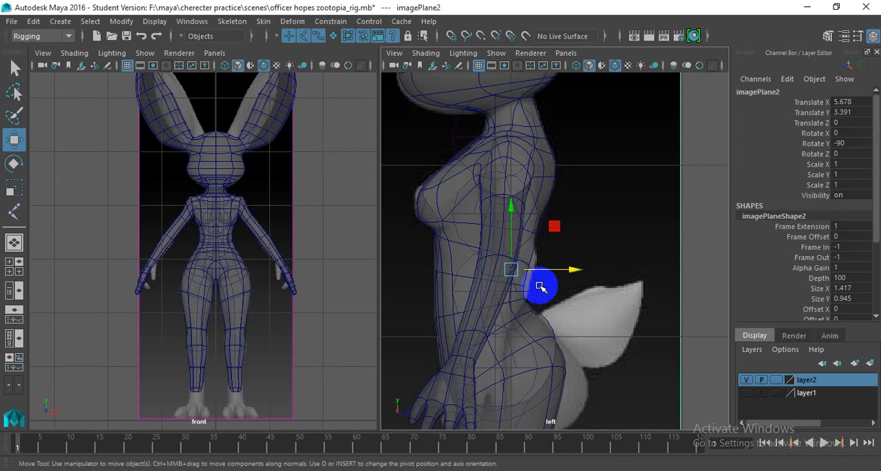
pyautogui.click(540, 288)
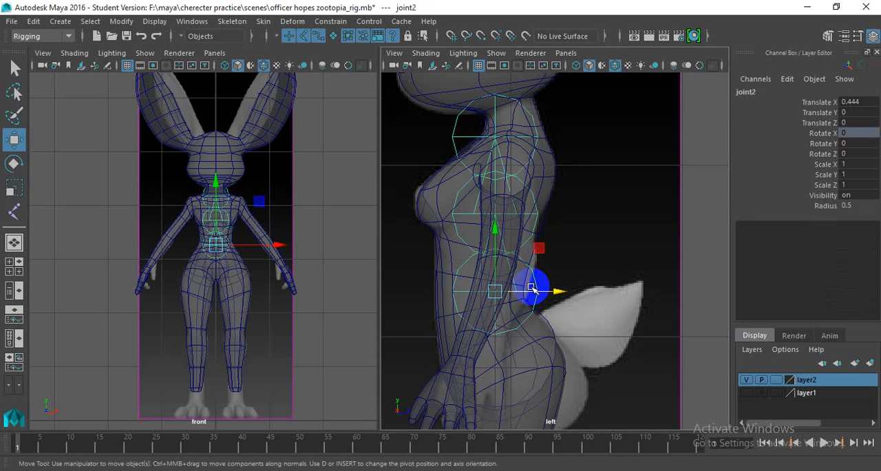
pyautogui.press('e')
pyautogui.moveTo(551, 256)
pyautogui.mouseDown()
pyautogui.moveTo(547, 245)
pyautogui.moveTo(557, 259)
pyautogui.moveTo(543, 268)
pyautogui.mouseUp()
pyautogui.scroll(3, 492, 252)
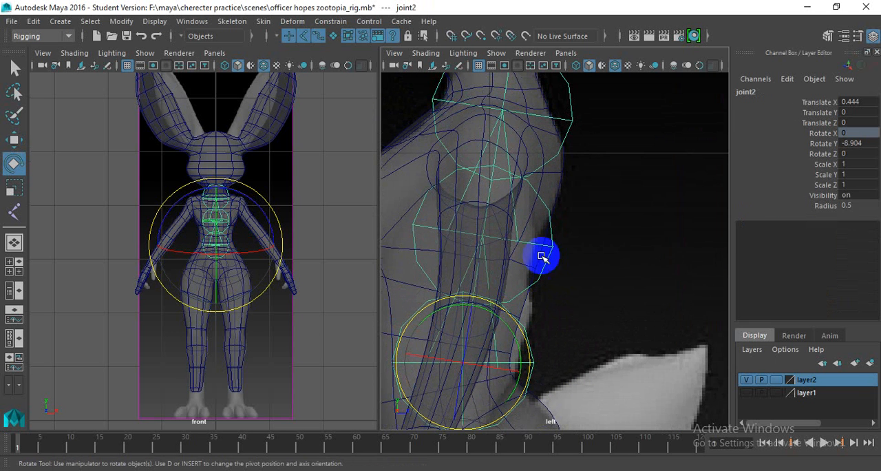
pyautogui.click(554, 222)
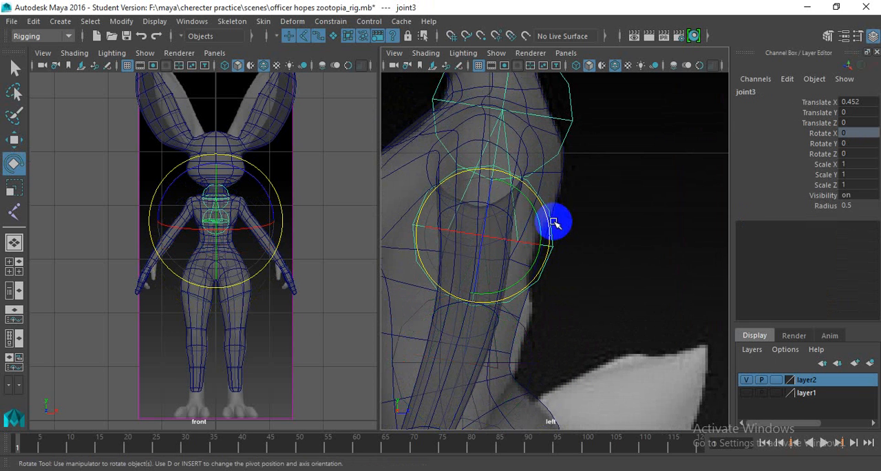
pyautogui.moveTo(549, 220); pyautogui.dragTo(546, 215)
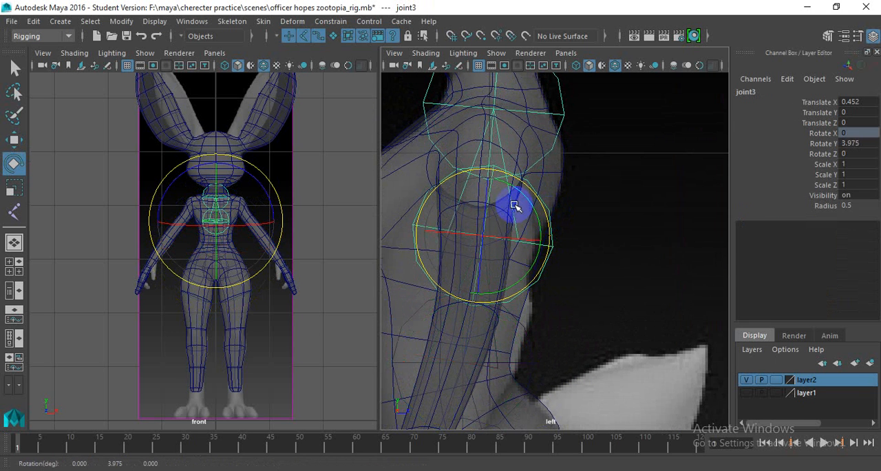
# - Try to rotate the neck-base joint in the left view
pyautogui.keyDown('alt'); pyautogui.moveTo(547, 102); pyautogui.dragTo(535, 214, button='middle'); pyautogui.keyUp('alt')
pyautogui.click(544, 212)
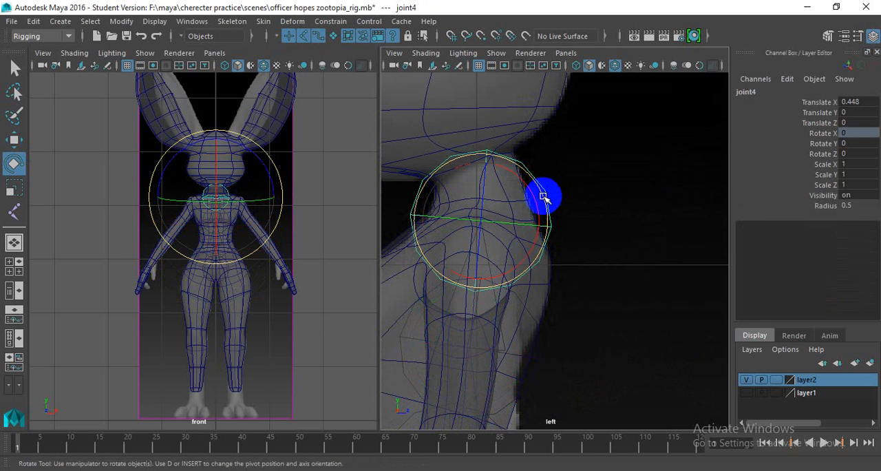
pyautogui.moveTo(542, 195); pyautogui.dragTo(534, 177)
# - Compare the translate and rotate channel values of the root, waist, chest and neck-base joints
pyautogui.scroll(-10, 553, 196)
pyautogui.scroll(7, 553, 325)
pyautogui.keyDown('alt'); pyautogui.moveTo(528, 250); pyautogui.dragTo(523, 111, button='middle'); pyautogui.keyUp('alt')
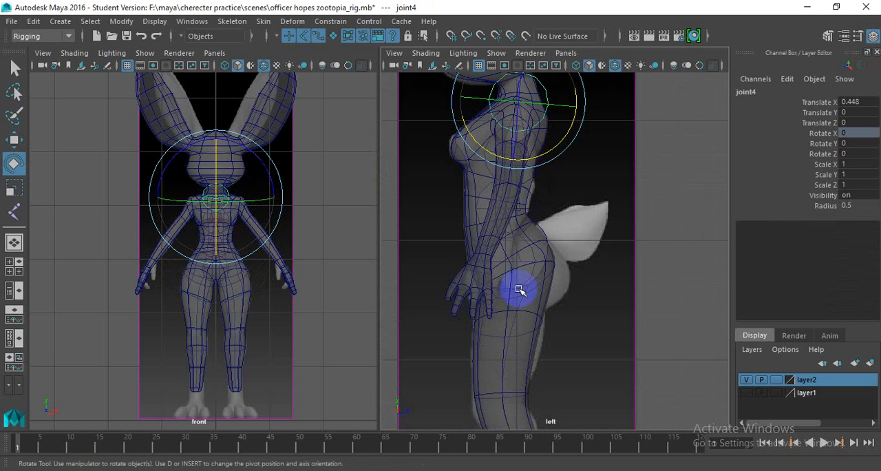
pyautogui.scroll(2, 501, 240)
pyautogui.click(486, 275)
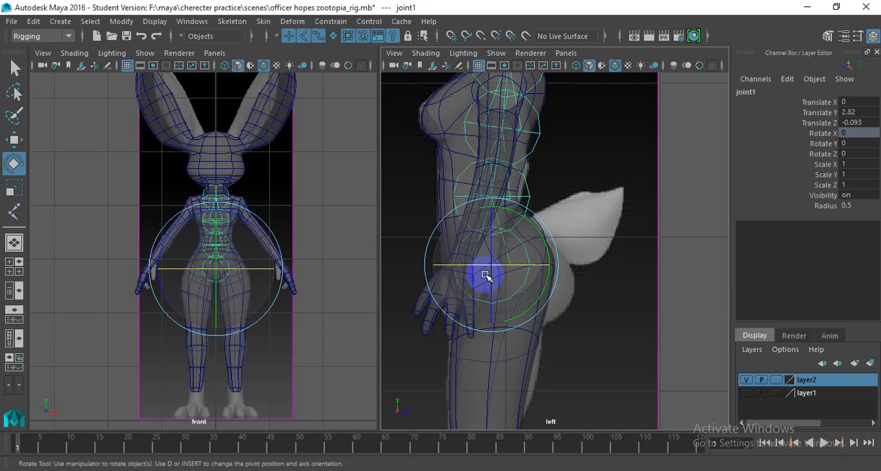
pyautogui.moveTo(519, 274); pyautogui.dragTo(526, 248)
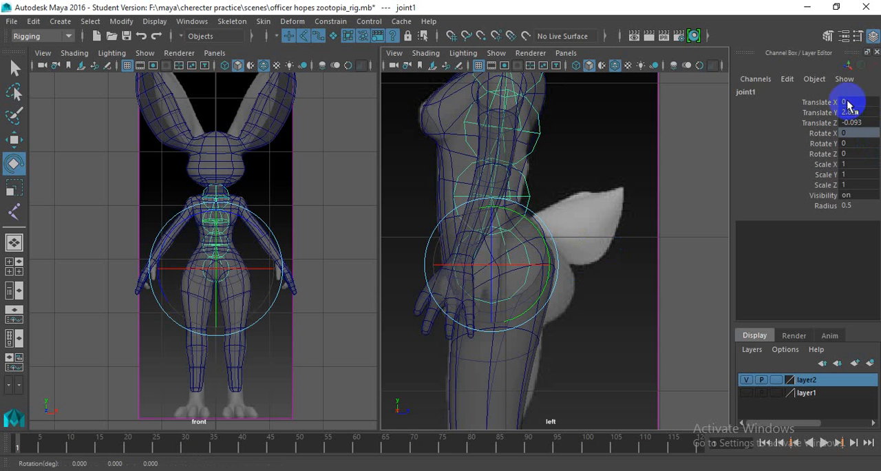
pyautogui.moveTo(850, 103); pyautogui.dragTo(859, 132)
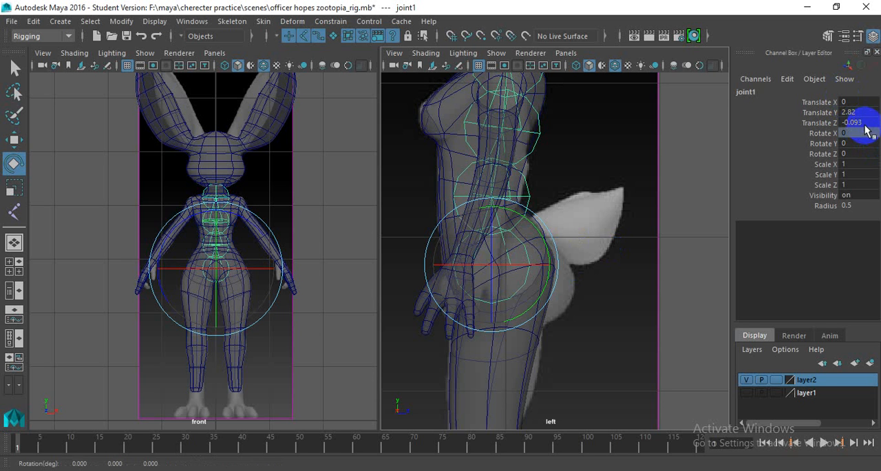
pyautogui.click(866, 131)
pyautogui.click(533, 199)
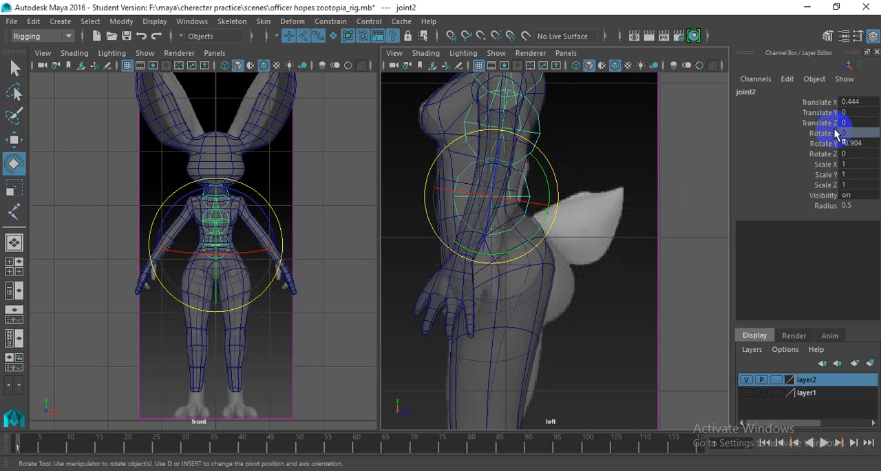
pyautogui.click(541, 114)
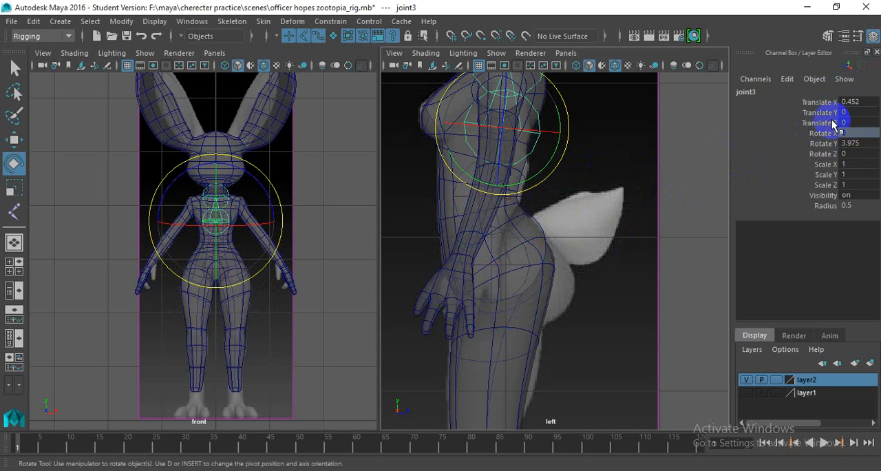
pyautogui.keyDown('alt'); pyautogui.moveTo(579, 154); pyautogui.dragTo(542, 277, button='middle'); pyautogui.keyUp('alt')
pyautogui.click(528, 122)
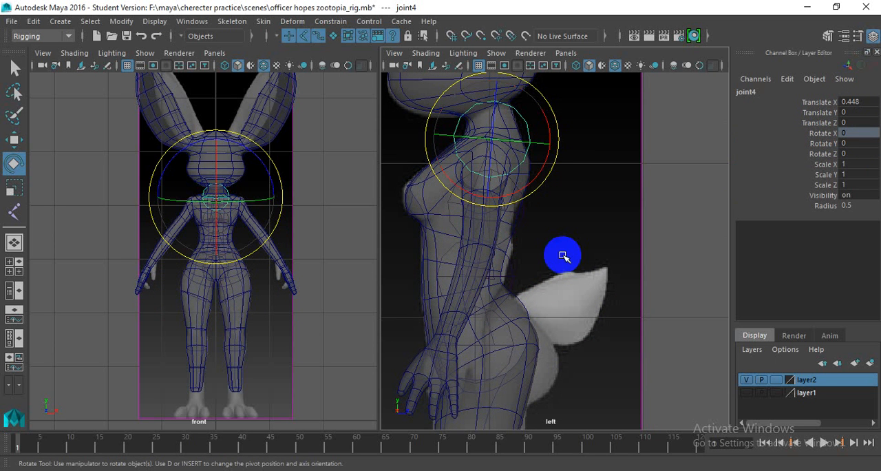
# - Try moving the chest joint forward and rotating it to about 16° in Y, undoing each change
pyautogui.click(519, 224)
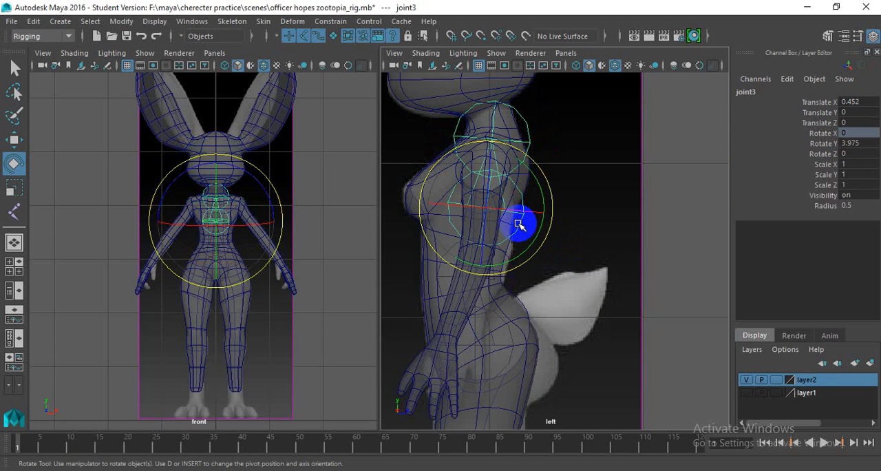
pyautogui.press('w')
pyautogui.moveTo(542, 208)
pyautogui.mouseDown()
pyautogui.moveTo(499, 208)
pyautogui.moveTo(524, 207)
pyautogui.mouseUp()
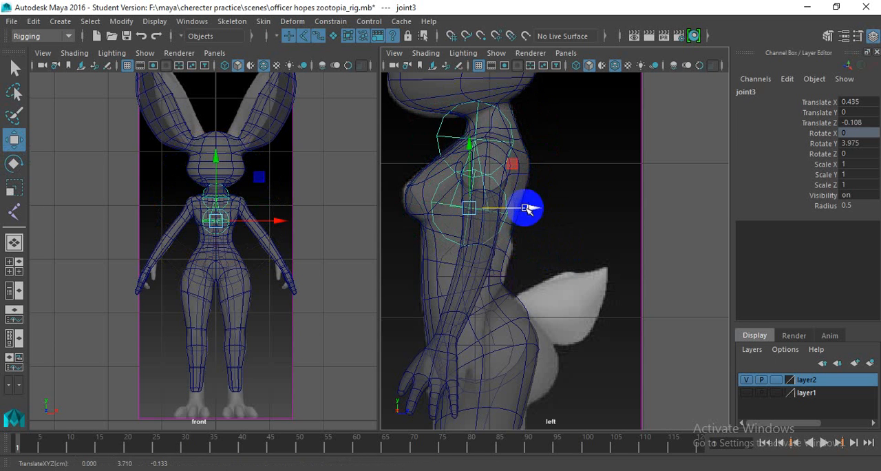
pyautogui.hotkey('ctrl', 'z')
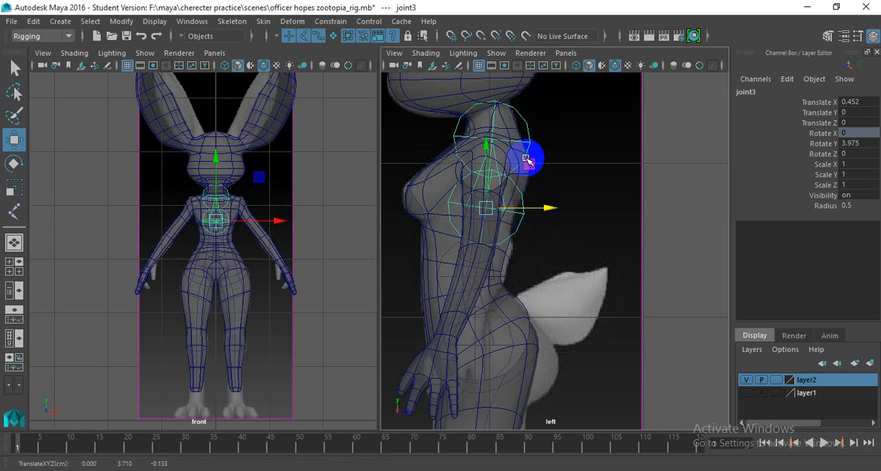
pyautogui.press('e')
pyautogui.moveTo(553, 196); pyautogui.dragTo(547, 186)
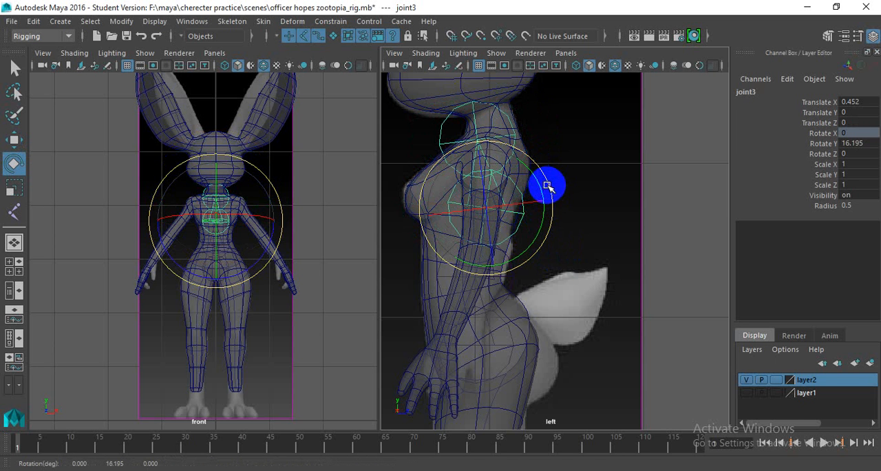
pyautogui.hotkey('ctrl', 'z')
# - Select the neck-base joint and turn off wireframe on shaded in the front and left views
pyautogui.click(528, 125)
pyautogui.keyDown('alt'); pyautogui.moveTo(499, 272); pyautogui.dragTo(508, 236, button='middle'); pyautogui.keyUp('alt')
pyautogui.scroll(-10, 443, 250)
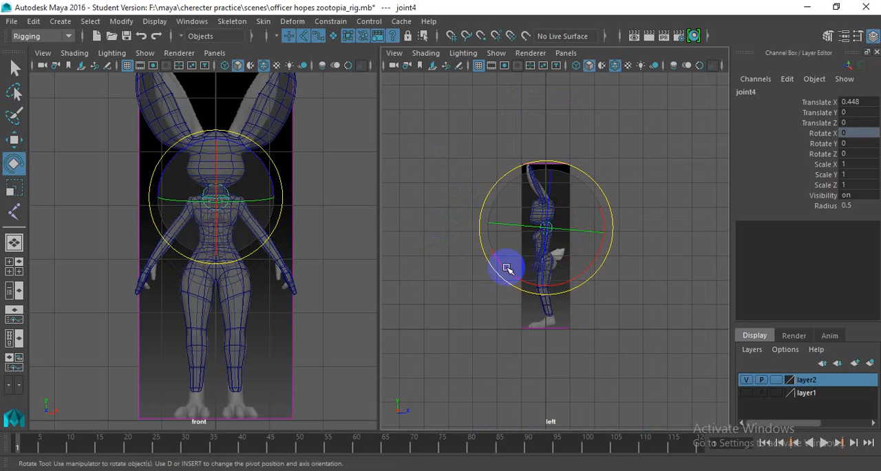
pyautogui.scroll(6, 536, 261)
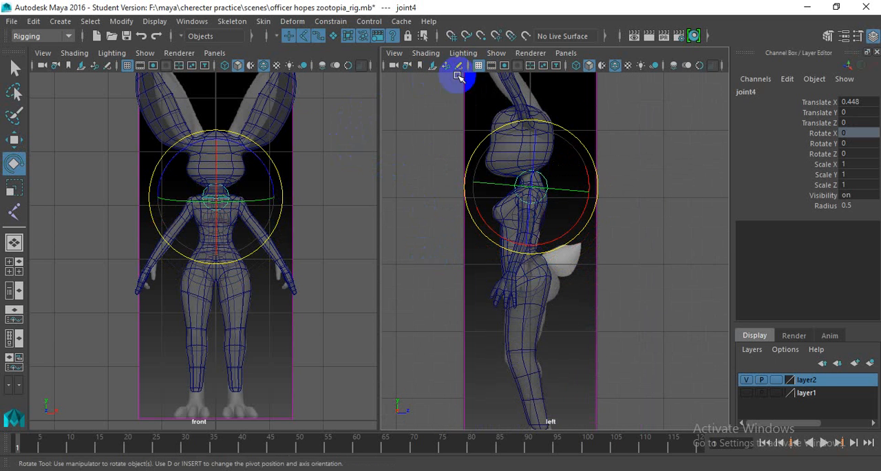
pyautogui.scroll(3, 501, 213)
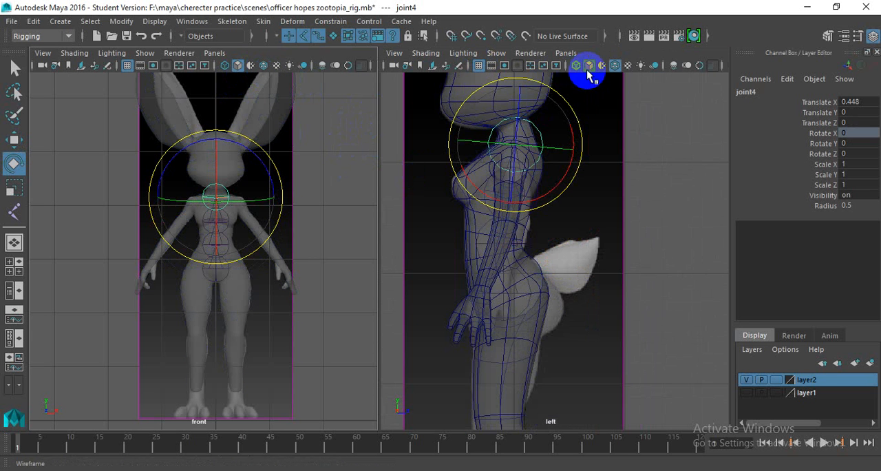
pyautogui.click(614, 66)
# - Examine the spine chain inside the semi-transparent body in the left view and from several angles in the perspective view
pyautogui.scroll(3, 534, 164)
pyautogui.keyDown('alt'); pyautogui.moveTo(520, 165); pyautogui.dragTo(517, 216, button='middle'); pyautogui.keyUp('alt')
pyautogui.scroll(1, 509, 189)
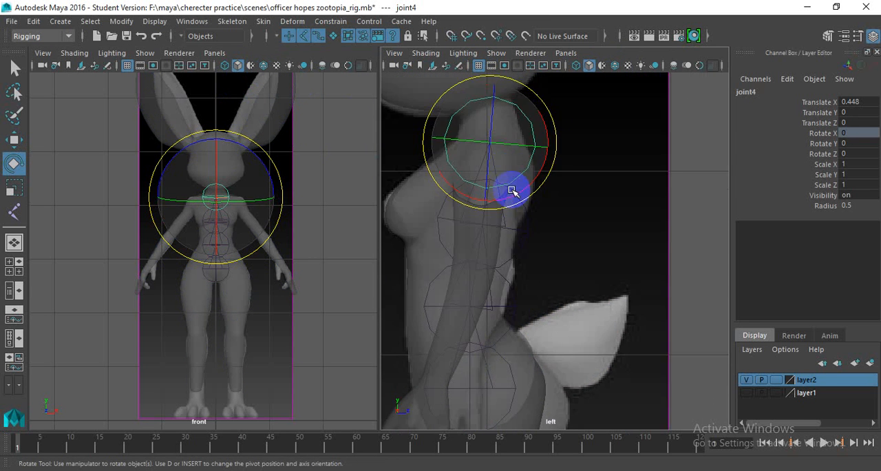
pyautogui.scroll(-8, 503, 168)
pyautogui.scroll(3, 544, 237)
pyautogui.press('space')
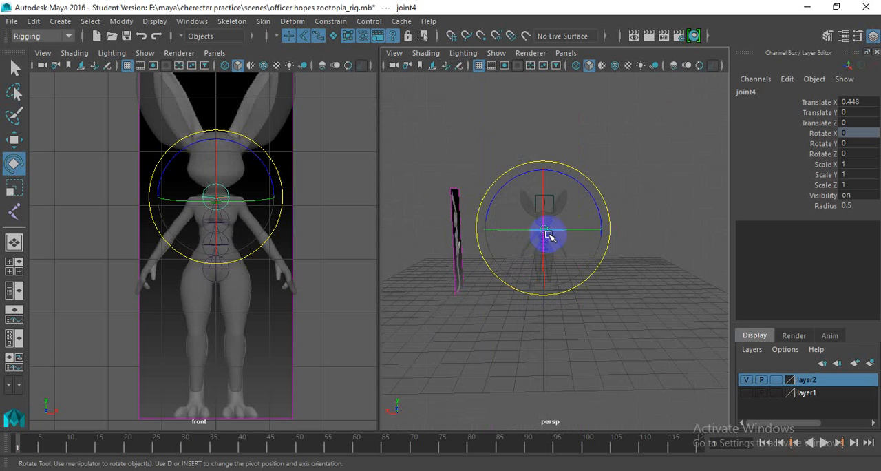
pyautogui.scroll(5, 572, 210)
pyautogui.keyDown('alt'); pyautogui.moveTo(522, 217); pyautogui.dragTo(454, 215); pyautogui.keyUp('alt')
pyautogui.keyDown('alt'); pyautogui.moveTo(454, 216); pyautogui.dragTo(419, 235, button='middle'); pyautogui.keyUp('alt')
pyautogui.scroll(-4, 419, 235)
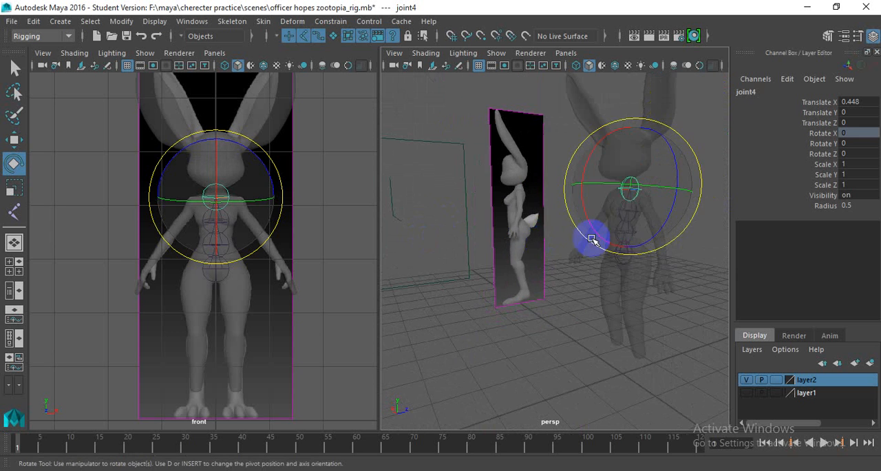
pyautogui.keyDown('alt'); pyautogui.moveTo(617, 230); pyautogui.dragTo(511, 228); pyautogui.keyUp('alt')
pyautogui.keyDown('alt'); pyautogui.moveTo(512, 228); pyautogui.dragTo(583, 234, button='right'); pyautogui.keyUp('alt')
pyautogui.keyDown('alt'); pyautogui.moveTo(475, 229); pyautogui.dragTo(511, 232); pyautogui.keyUp('alt')
pyautogui.press('space')
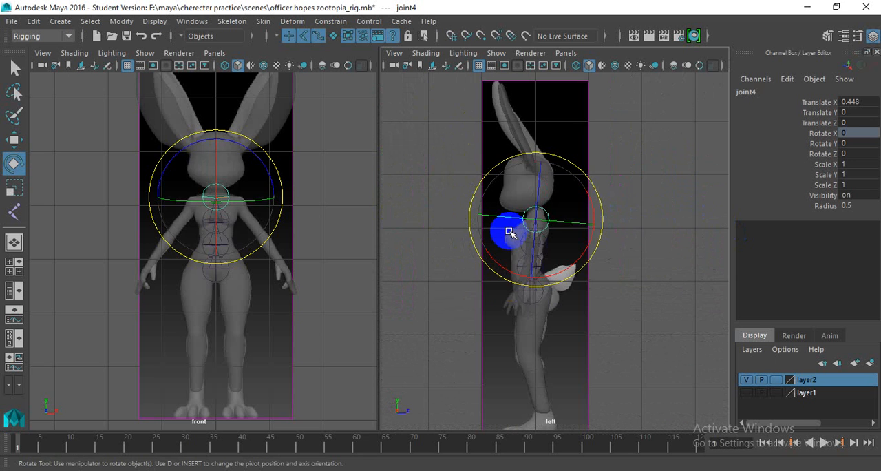
# - Move the root joint up and back in the left view to about 2.844 in Y and 0.01 in Z
pyautogui.scroll(8, 529, 260)
pyautogui.keyDown('alt'); pyautogui.moveTo(481, 272); pyautogui.dragTo(491, 235, button='middle'); pyautogui.keyUp('alt')
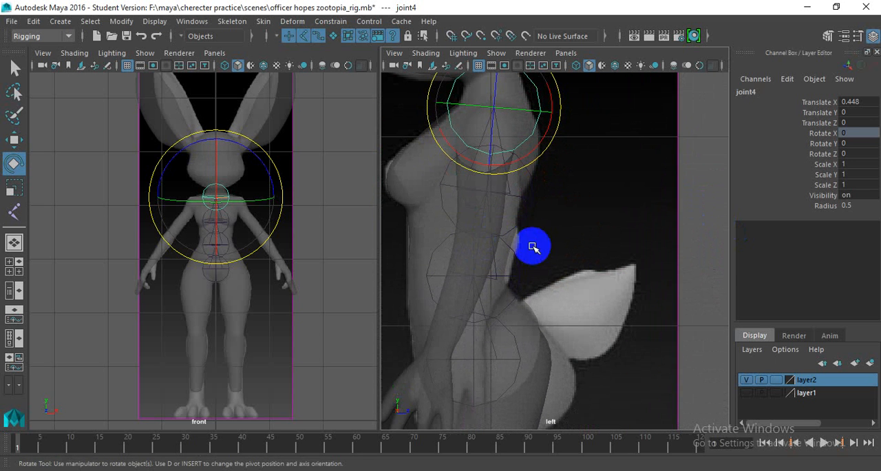
pyautogui.scroll(2, 497, 349)
pyautogui.keyDown('alt'); pyautogui.moveTo(497, 349); pyautogui.dragTo(486, 295, button='middle'); pyautogui.keyUp('alt')
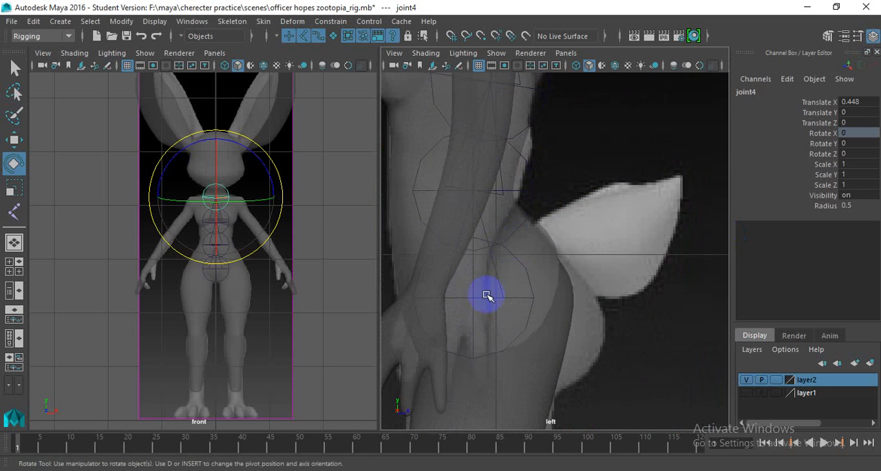
pyautogui.click(474, 299)
pyautogui.press('w')
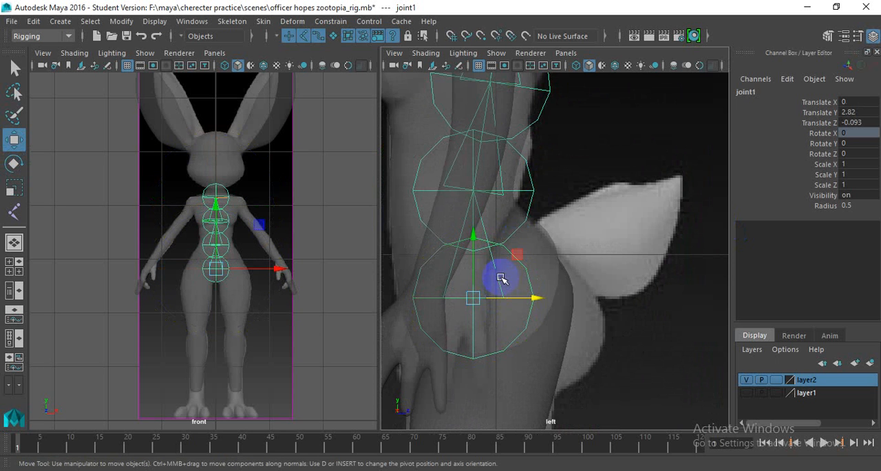
pyautogui.moveTo(515, 257); pyautogui.dragTo(529, 252)
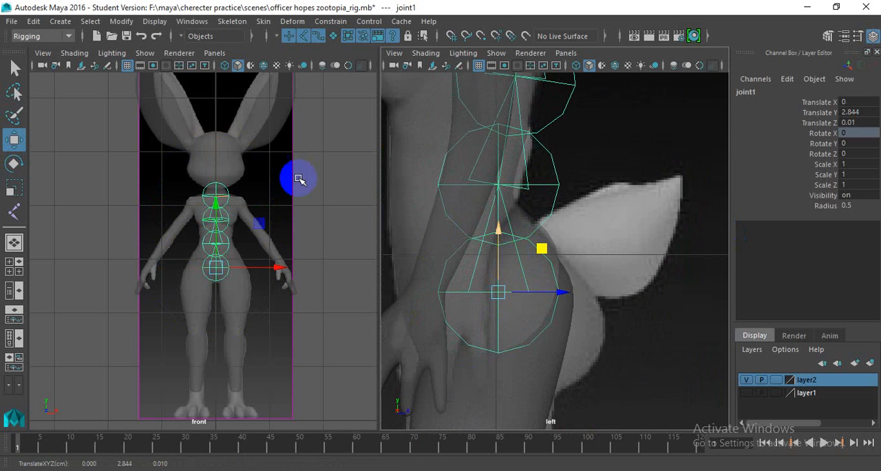
# - Reduce the joint display size to 0.23 and close its settings window
pyautogui.click(155, 22)
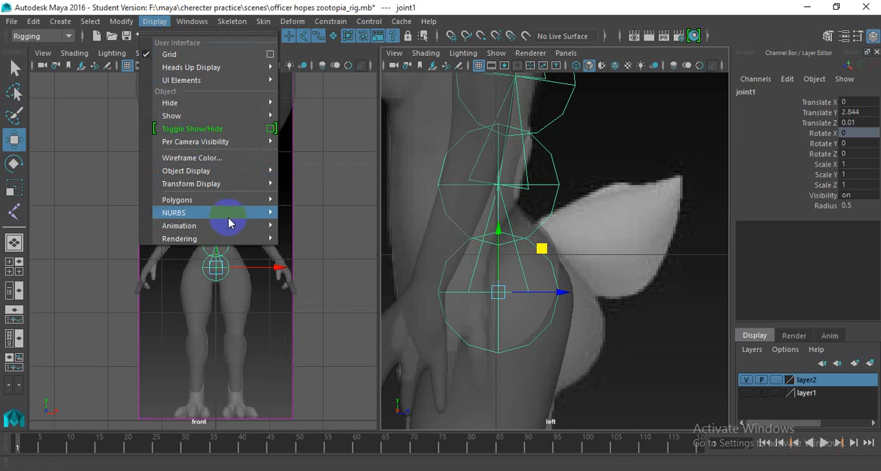
pyautogui.moveTo(228, 227)
pyautogui.click(344, 265)
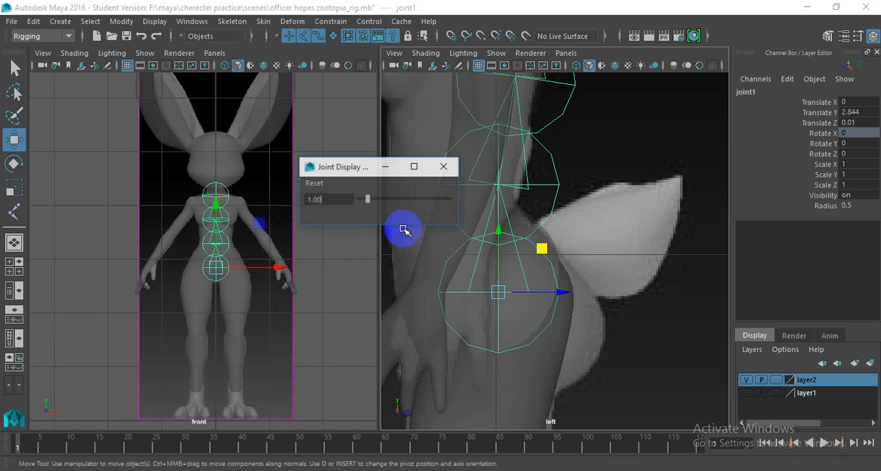
pyautogui.click(375, 199)
pyautogui.moveTo(366, 201); pyautogui.dragTo(360, 202)
pyautogui.click(445, 171)
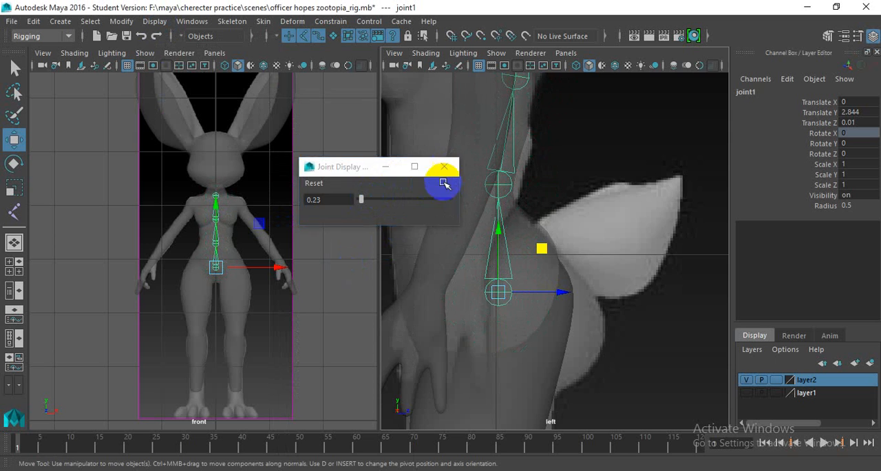
# - Check how the resized spine joints sit within the torso in the left view
pyautogui.scroll(-8, 559, 214)
pyautogui.scroll(2, 581, 222)
pyautogui.keyDown('alt'); pyautogui.moveTo(581, 227); pyautogui.dragTo(507, 233, button='middle'); pyautogui.keyUp('alt')
pyautogui.scroll(6, 509, 233)
pyautogui.keyDown('alt'); pyautogui.moveTo(571, 236); pyautogui.dragTo(605, 250, button='middle'); pyautogui.keyUp('alt')
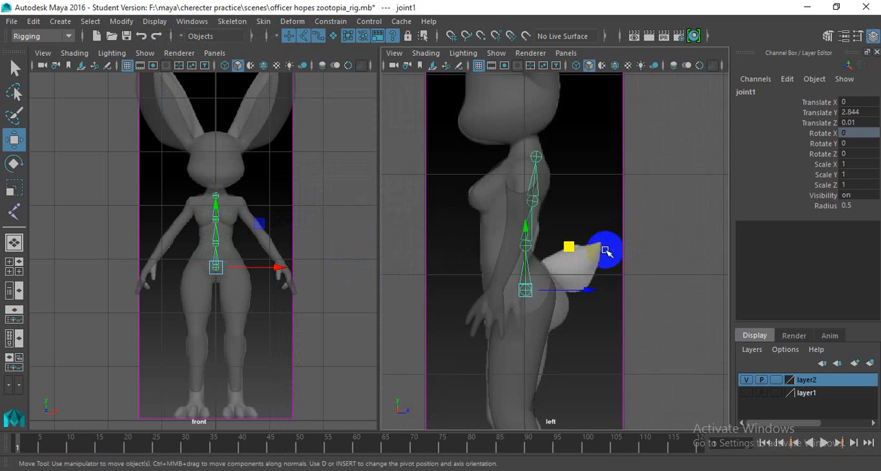
pyautogui.scroll(3, 605, 250)
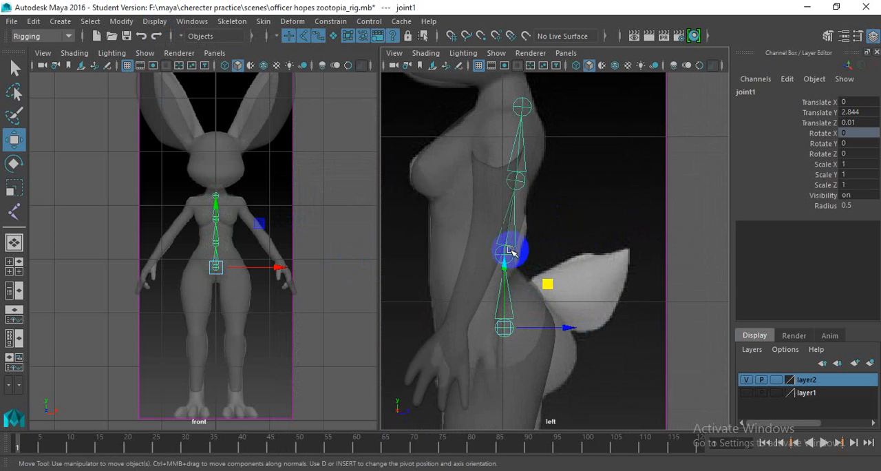
# - Rotate the root joint of the spine to about 5.121 degrees in Y in the left view
pyautogui.click(505, 331)
pyautogui.press('e')
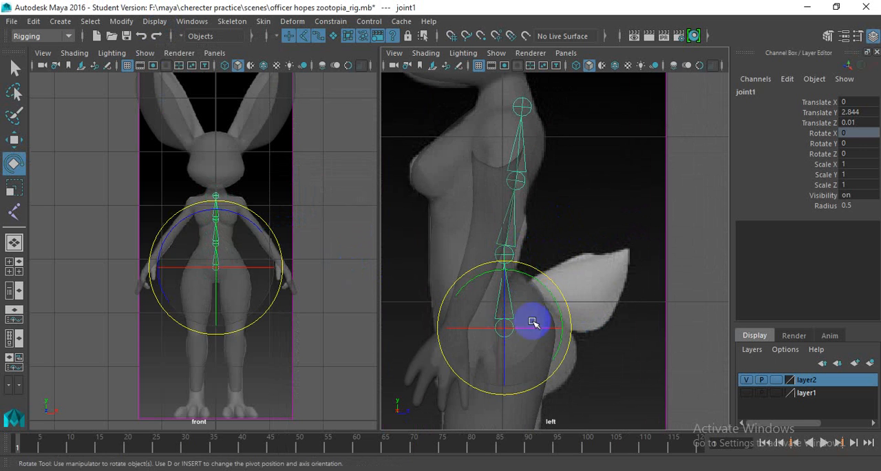
pyautogui.moveTo(556, 286); pyautogui.dragTo(536, 279)
# - Rotate the second spine joint to about -13.528 degrees and the third to about 3.256 degrees in Y
pyautogui.click(497, 259)
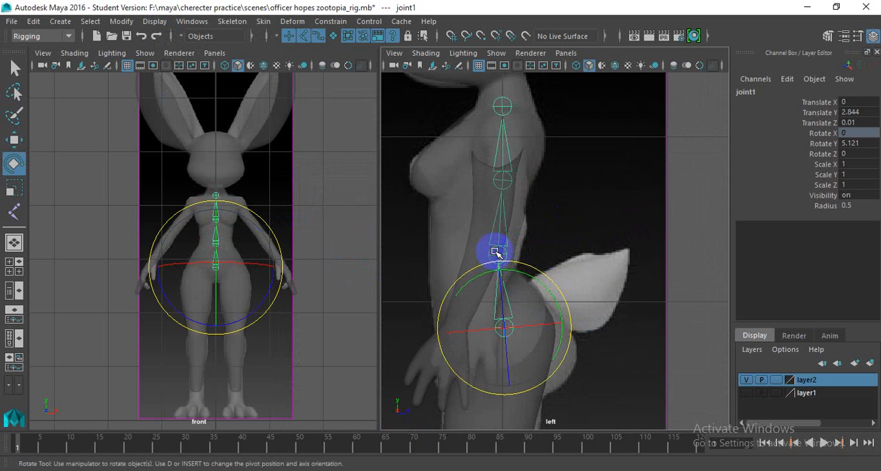
pyautogui.moveTo(528, 222); pyautogui.dragTo(547, 204)
pyautogui.keyDown('alt'); pyautogui.moveTo(523, 199); pyautogui.dragTo(521, 258, button='middle'); pyautogui.keyUp('alt')
pyautogui.click(512, 237)
pyautogui.moveTo(549, 192); pyautogui.dragTo(509, 173)
pyautogui.keyDown('alt'); pyautogui.moveTo(490, 339); pyautogui.dragTo(492, 298, button='middle'); pyautogui.keyUp('alt')
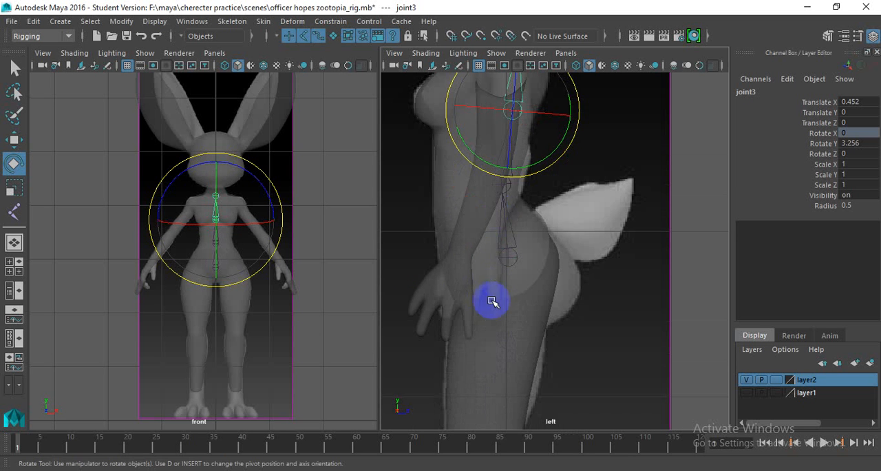
# - Select the root joint, switch to the Outliner and perspective layout, and expand the joint hierarchy down to the last child
pyautogui.click(517, 256)
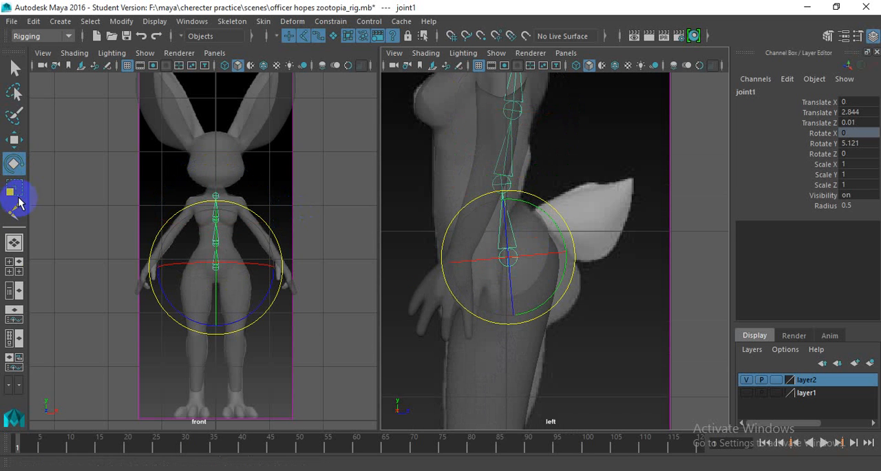
pyautogui.click(19, 288)
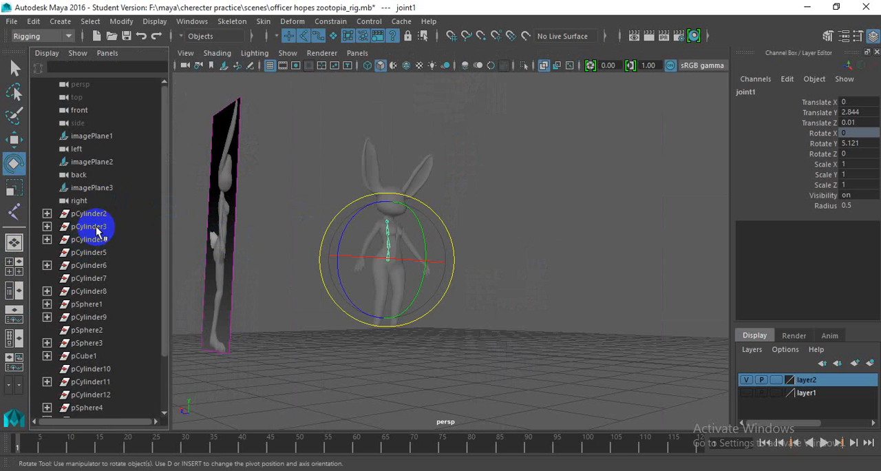
pyautogui.scroll(-3, 98, 244)
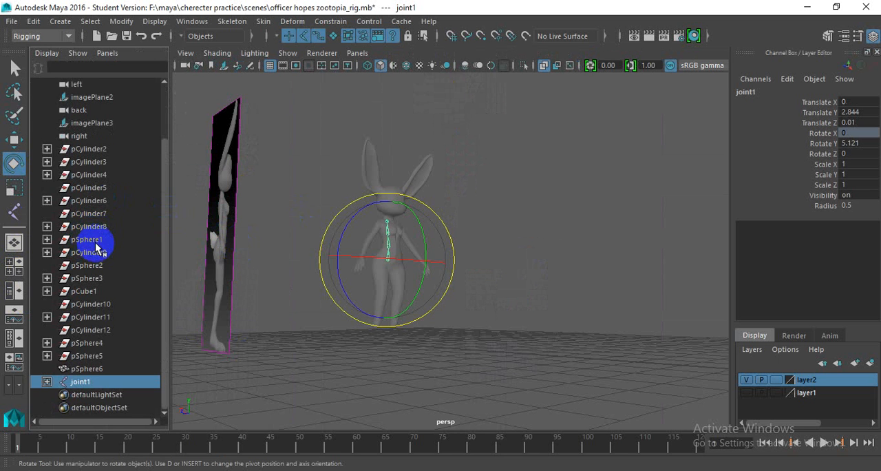
pyautogui.click(47, 382)
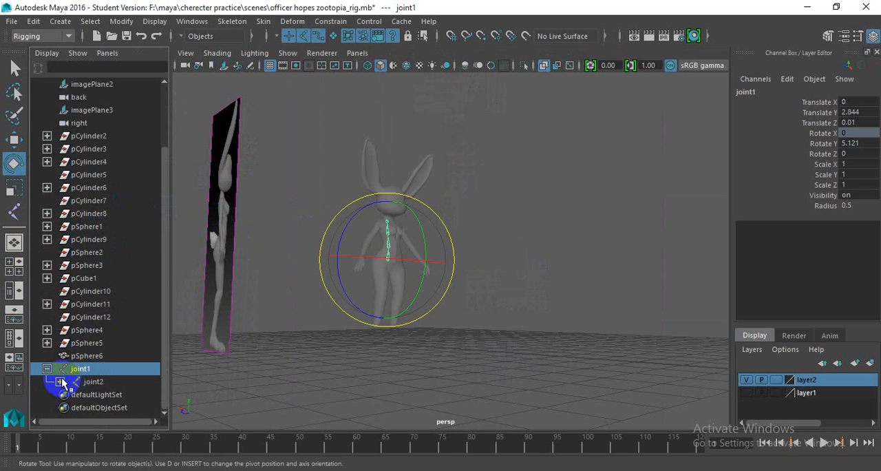
pyautogui.click(48, 370)
pyautogui.keyDown('shift'); pyautogui.click(48, 382); pyautogui.keyUp('shift')
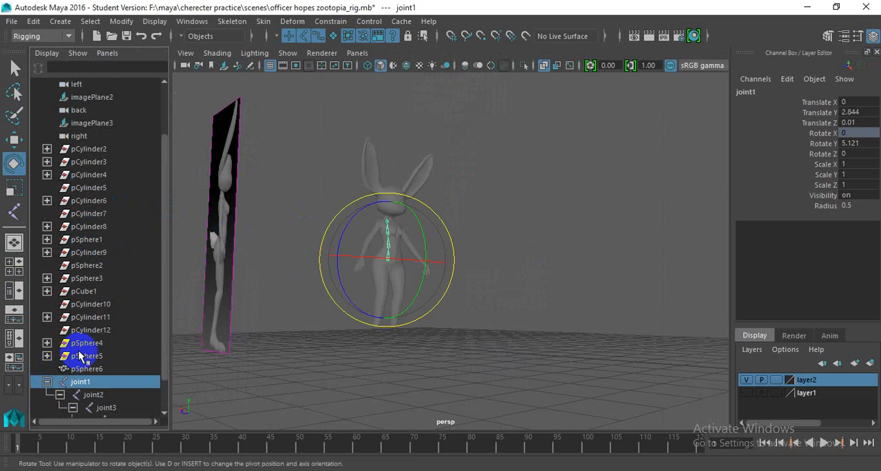
pyautogui.scroll(-1, 82, 357)
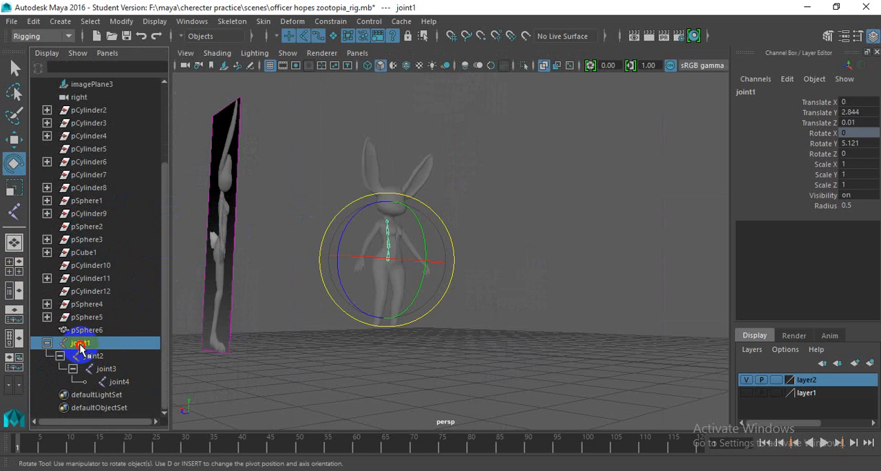
# - Rename the top joint of the spine hierarchy as Root_jnt
pyautogui.doubleClick(80, 344)
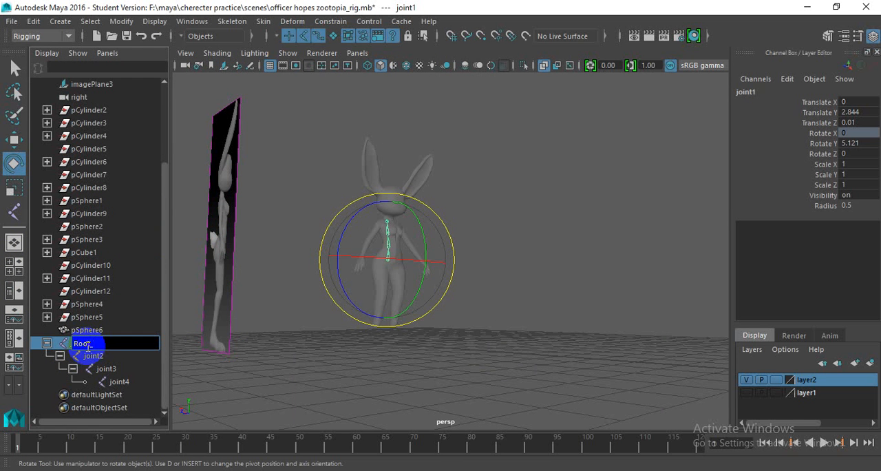
pyautogui.write('Root_jnt')
pyautogui.press('Return')
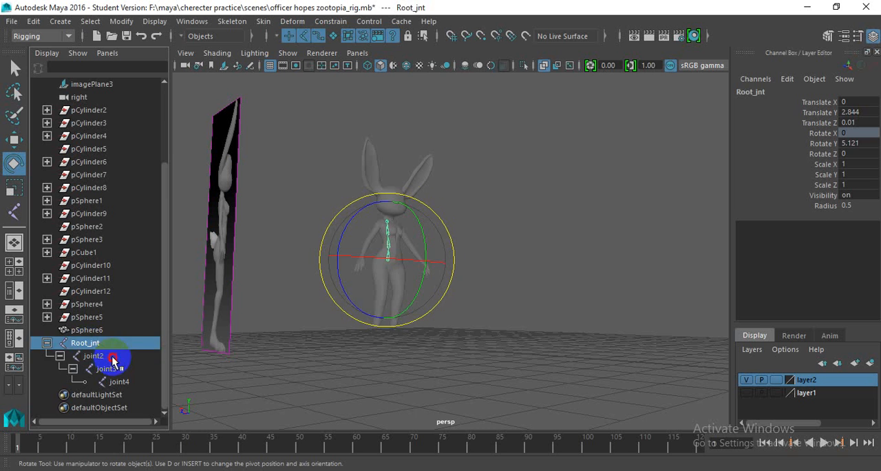
# - Rename the joint directly under the root as Spine_01_jnt
pyautogui.doubleClick(115, 357)
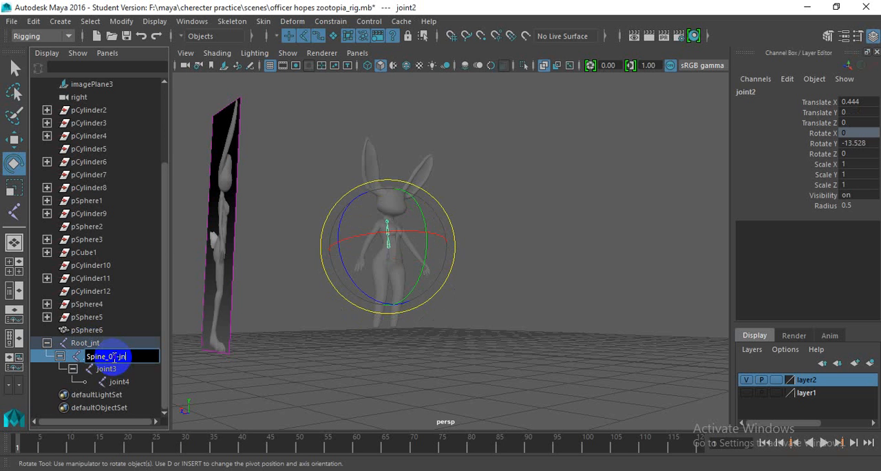
pyautogui.write('t')
pyautogui.press('Return')
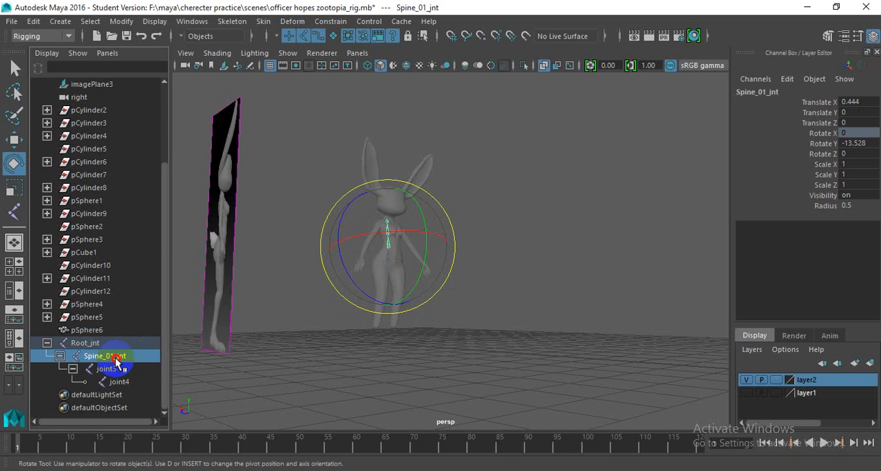
# - Rename joint3 in the spine hierarchy as Spine_02_jnt
pyautogui.doubleClick(116, 358)
pyautogui.doubleClick(110, 369)
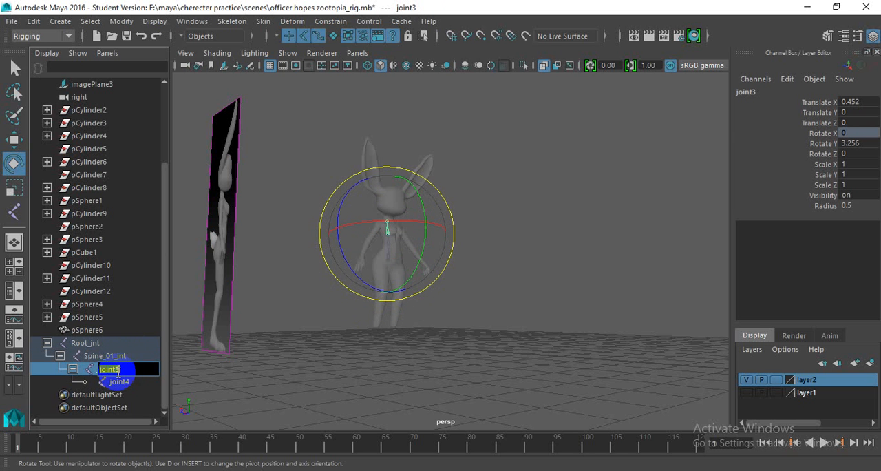
pyautogui.click(130, 370)
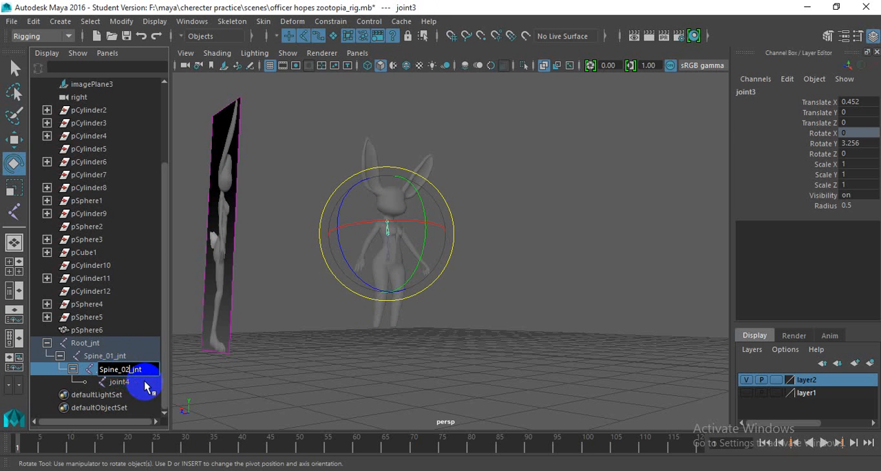
pyautogui.press('Return')
# - Rename the last joint of the spine chain as Spine_03_jnt
pyautogui.doubleClick(134, 382)
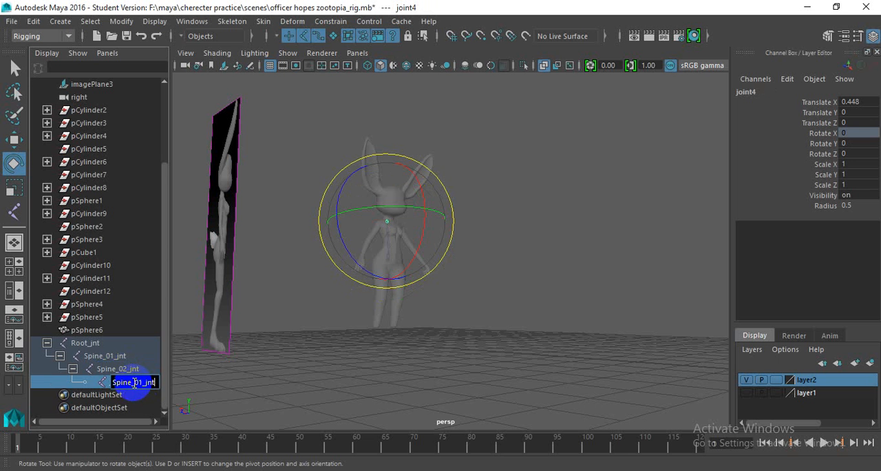
pyautogui.click(139, 382)
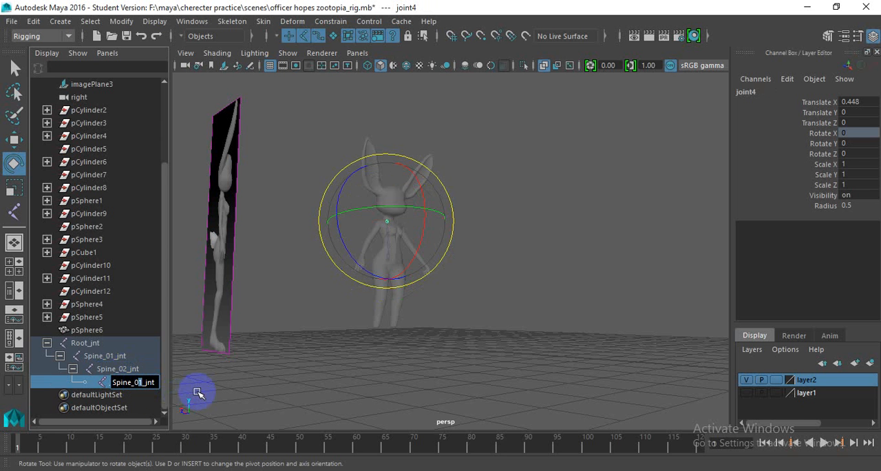
pyautogui.write('3')
pyautogui.press('Return')
# - Check the spine chain inside the body in perspective, deselect it, and view the torso and arm in the front view
pyautogui.scroll(5, 301, 160)
pyautogui.keyDown('alt'); pyautogui.moveTo(331, 200); pyautogui.dragTo(368, 230); pyautogui.keyUp('alt')
pyautogui.scroll(5, 364, 218)
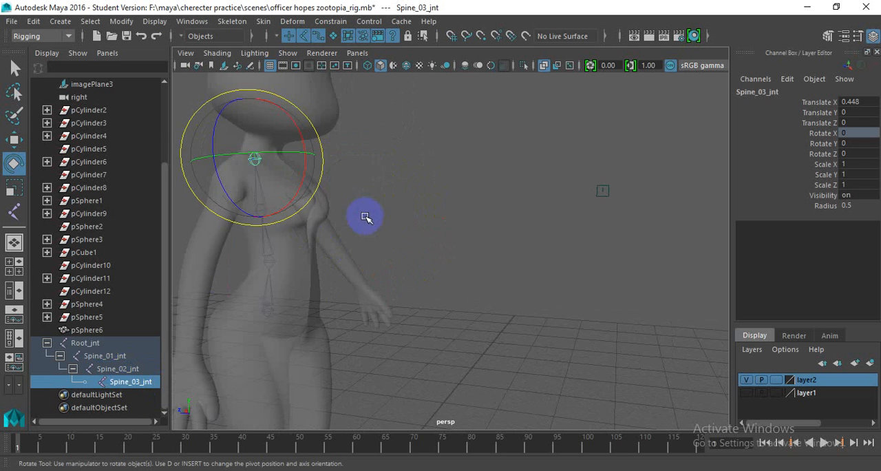
pyautogui.keyDown('alt'); pyautogui.moveTo(248, 186); pyautogui.dragTo(385, 231, button='middle'); pyautogui.keyUp('alt')
pyautogui.keyDown('alt'); pyautogui.moveTo(372, 232); pyautogui.dragTo(374, 191); pyautogui.keyUp('alt')
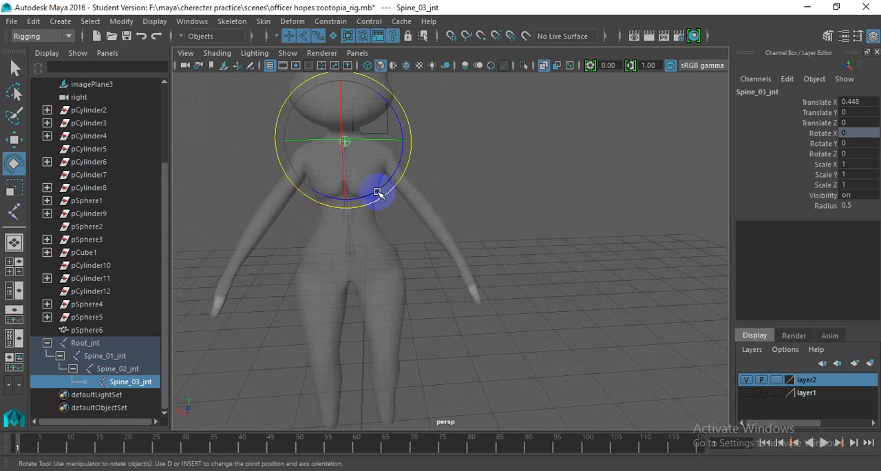
pyautogui.click(444, 181)
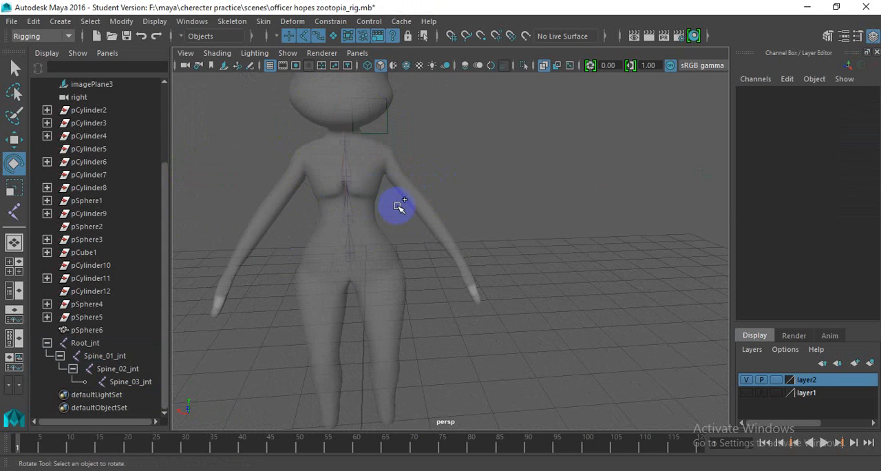
pyautogui.press('space')
pyautogui.press('space')
pyautogui.scroll(3, 532, 210)
pyautogui.keyDown('alt'); pyautogui.moveTo(486, 221); pyautogui.dragTo(381, 239, button='middle'); pyautogui.keyUp('alt')
pyautogui.scroll(1, 416, 206)
pyautogui.keyDown('alt'); pyautogui.moveTo(420, 205); pyautogui.dragTo(406, 229, button='middle'); pyautogui.keyUp('alt')
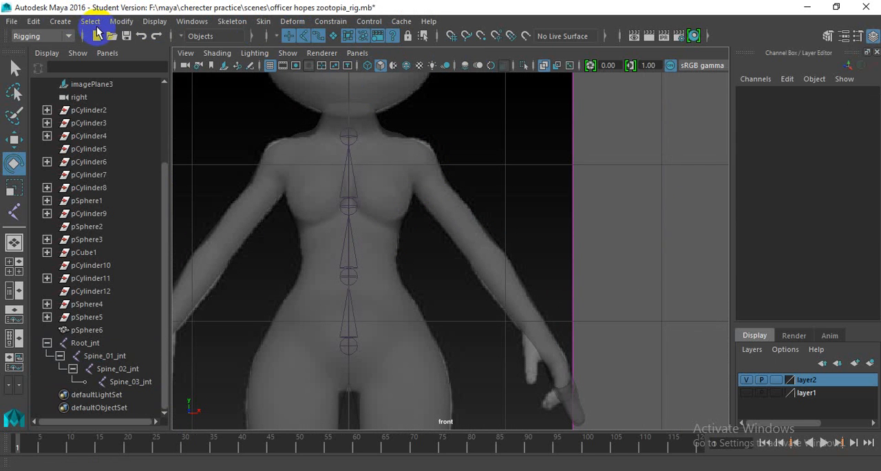
# - Start a new joint chain in the front view with a shoulder joint at about X 0.375, Y 4.084 and an elbow joint
pyautogui.click(232, 22)
pyautogui.click(255, 53)
pyautogui.scroll(1, 389, 169)
pyautogui.keyDown('alt'); pyautogui.moveTo(390, 170); pyautogui.dragTo(332, 171, button='middle'); pyautogui.keyUp('alt')
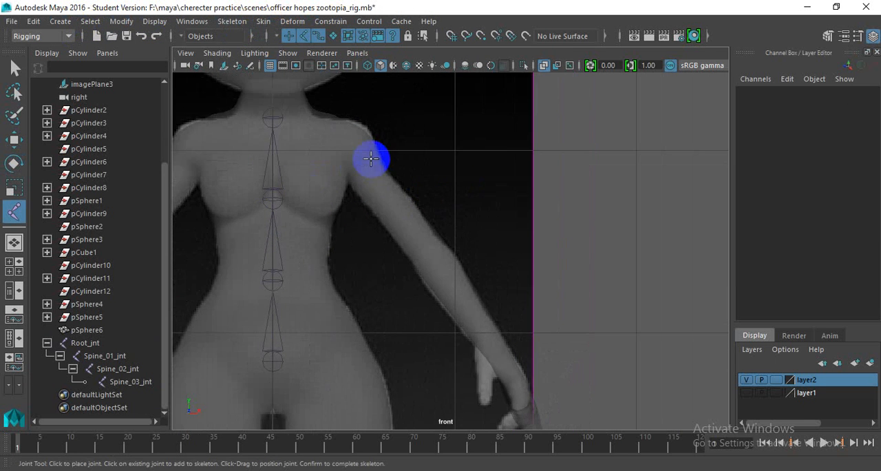
pyautogui.click(341, 134)
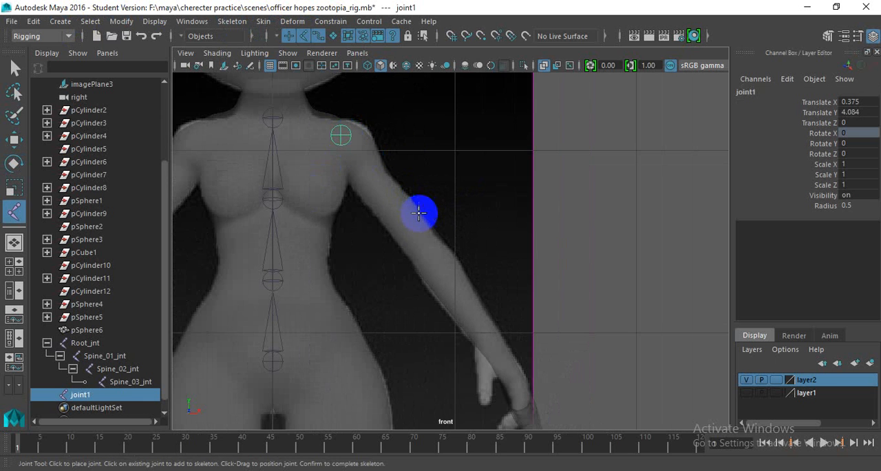
pyautogui.click(433, 255)
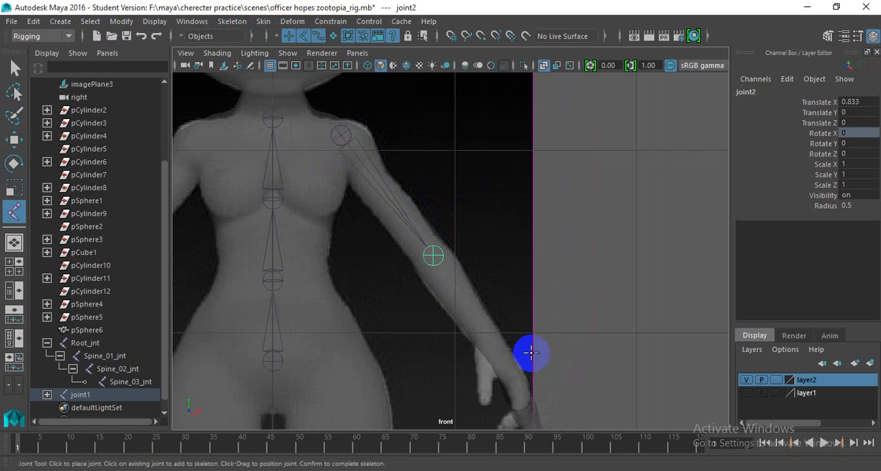
# - Add a wrist joint to the arm chain in the front view, about 0.596 units beyond the elbow
pyautogui.scroll(-7, 470, 314)
pyautogui.scroll(4, 434, 274)
pyautogui.keyDown('alt'); pyautogui.moveTo(470, 315); pyautogui.dragTo(435, 256, button='middle'); pyautogui.keyUp('alt')
pyautogui.scroll(2, 423, 249)
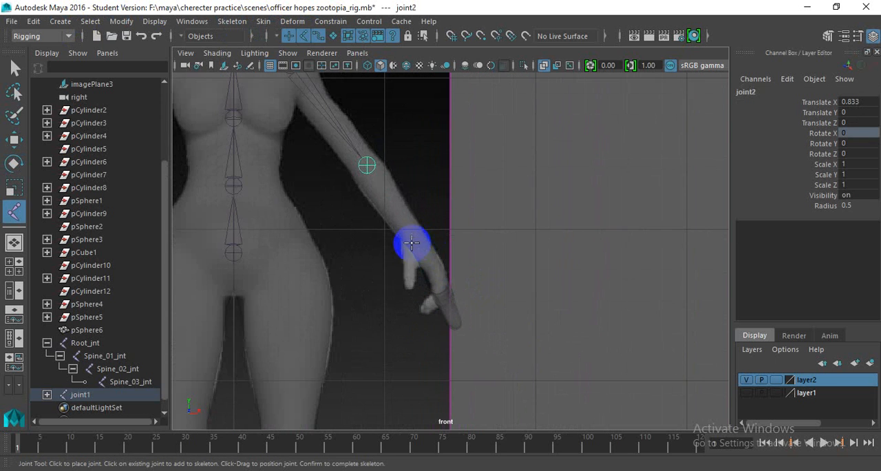
pyautogui.moveTo(426, 254); pyautogui.dragTo(418, 235)
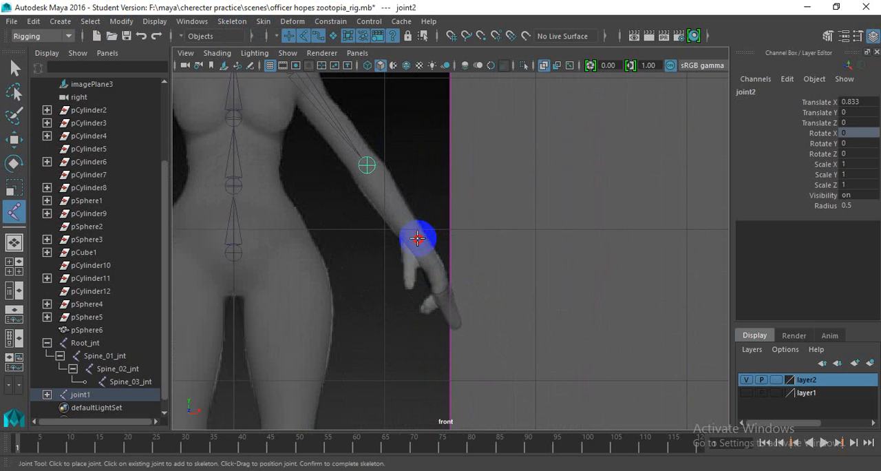
pyautogui.click(417, 238)
pyautogui.scroll(1, 385, 213)
pyautogui.keyDown('alt'); pyautogui.moveTo(389, 228); pyautogui.dragTo(430, 275, button='middle'); pyautogui.keyUp('alt')
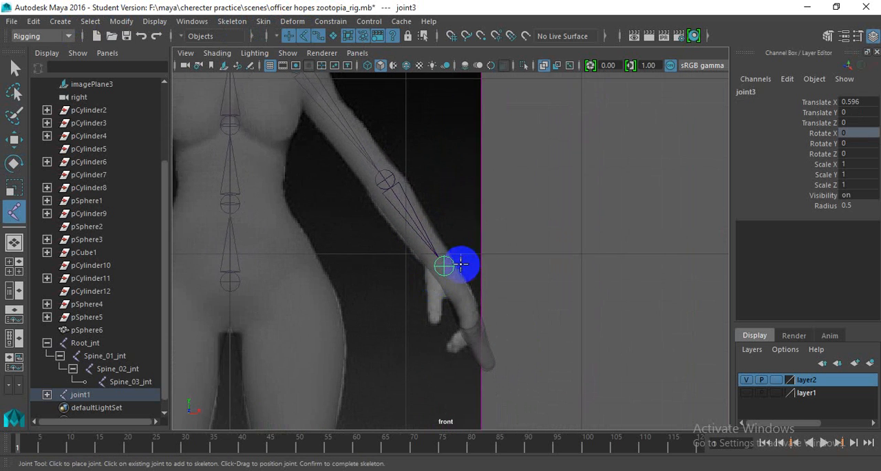
# - Frame the rabbit's body in the left view and complete the arm joint chain
pyautogui.scroll(-7, 455, 260)
pyautogui.scroll(3, 417, 248)
pyautogui.press('space')
pyautogui.press('space')
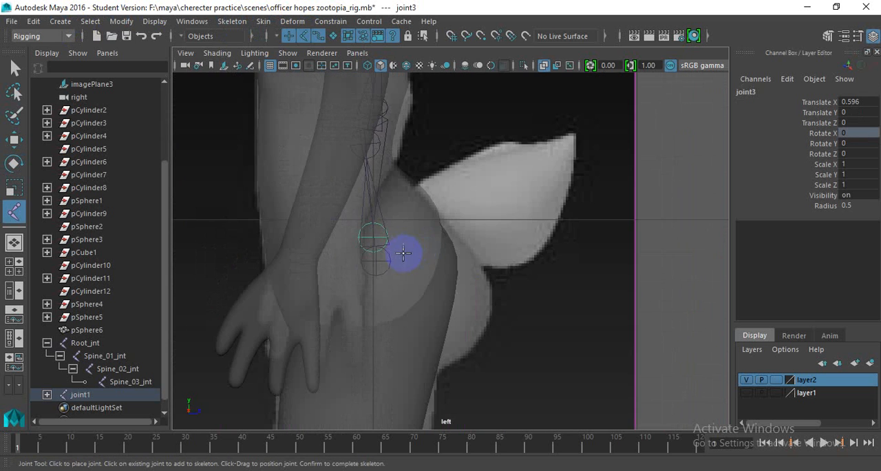
pyautogui.scroll(-8, 403, 253)
pyautogui.scroll(4, 440, 240)
pyautogui.keyDown('alt'); pyautogui.moveTo(440, 240); pyautogui.dragTo(397, 222, button='middle'); pyautogui.keyUp('alt')
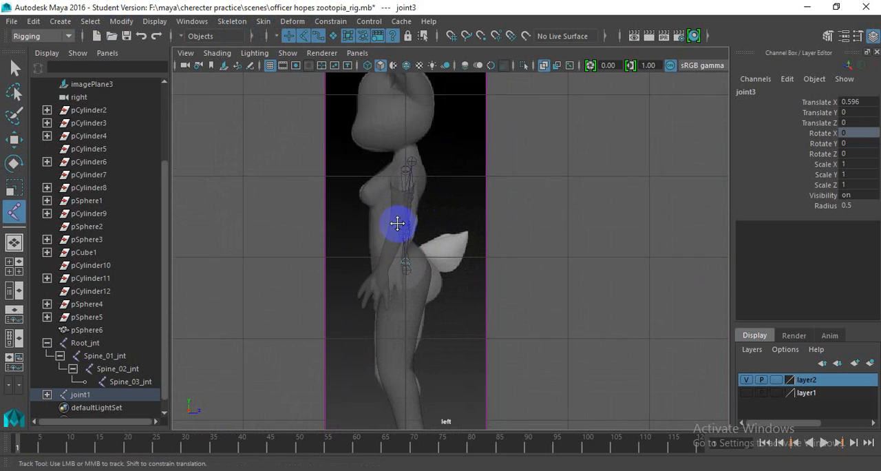
pyautogui.press('Return')
# - Try moving the arm chain along Z in the left view
pyautogui.press('w')
pyautogui.scroll(1, 413, 172)
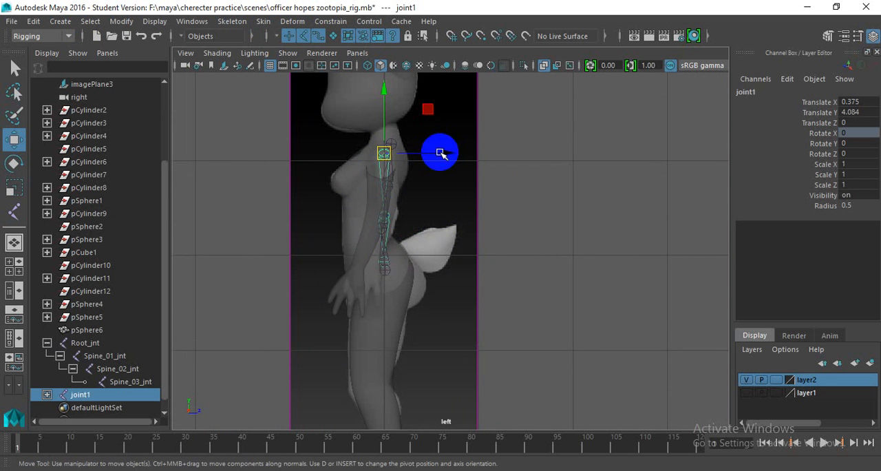
pyautogui.moveTo(441, 153); pyautogui.dragTo(447, 165)
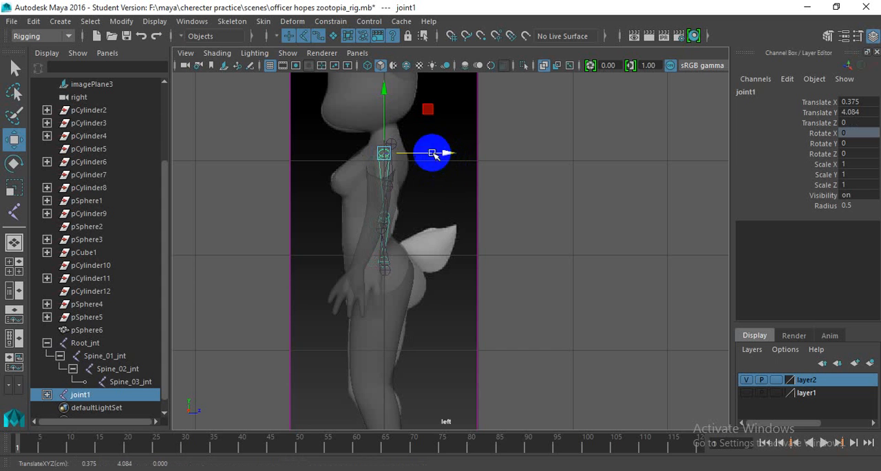
# - Rotate the shoulder joint to about 9.959 degrees in Y and 0.677 in Z so the chain follows the arm
pyautogui.press('e')
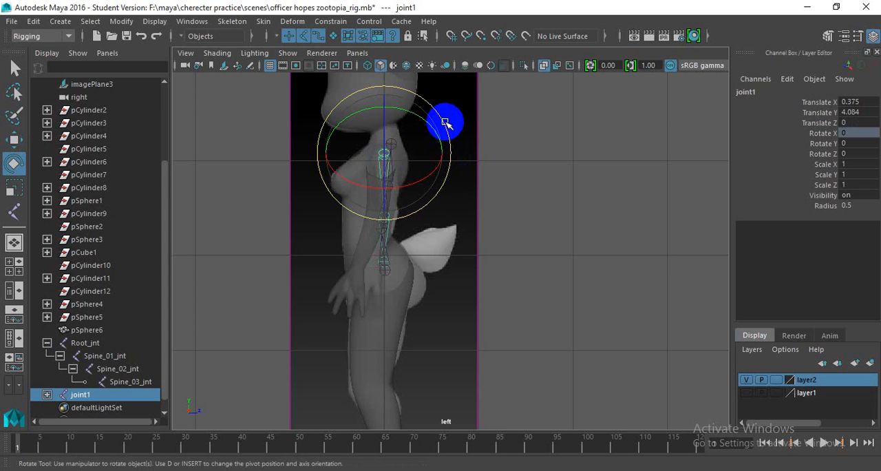
pyautogui.moveTo(445, 130); pyautogui.dragTo(449, 137)
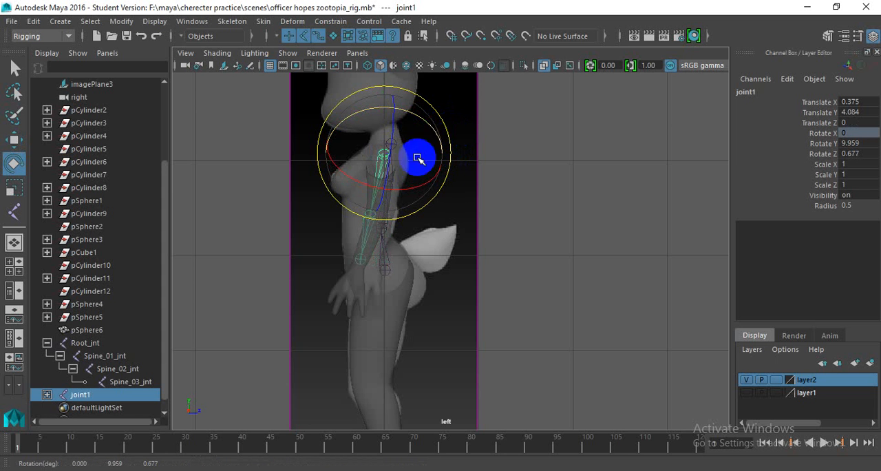
pyautogui.scroll(2, 362, 195)
pyautogui.keyDown('alt'); pyautogui.moveTo(359, 192); pyautogui.dragTo(384, 202, button='middle'); pyautogui.keyUp('alt')
pyautogui.scroll(1, 384, 202)
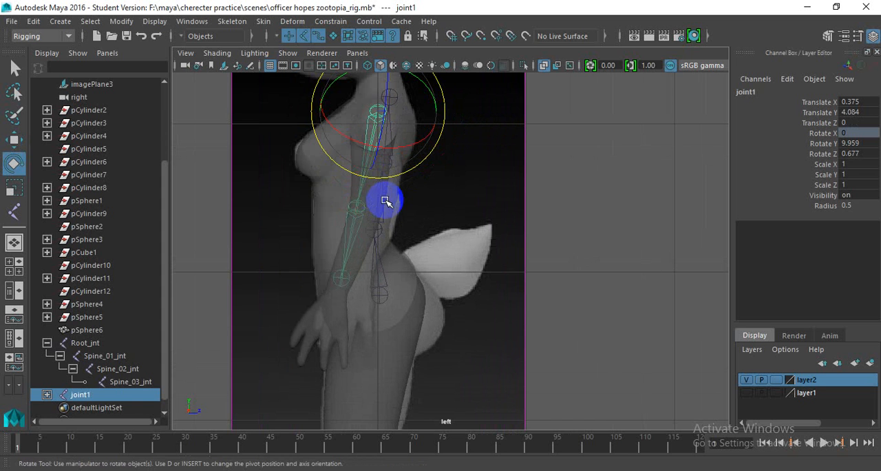
# - Scale the shoulder joint to about 1.2 in X to lengthen the arm chain towards the wrist
pyautogui.press('r')
pyautogui.moveTo(368, 156); pyautogui.dragTo(369, 167)
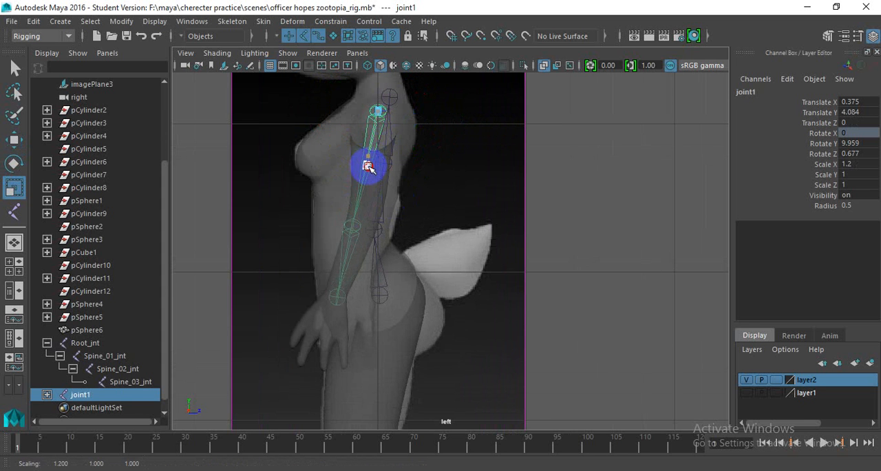
# - Scale the elbow joint to about 1.183 in X to lengthen the forearm segment towards the wrist
pyautogui.keyDown('alt'); pyautogui.moveTo(351, 227); pyautogui.dragTo(374, 241, button='middle'); pyautogui.keyUp('alt')
pyautogui.click(371, 251)
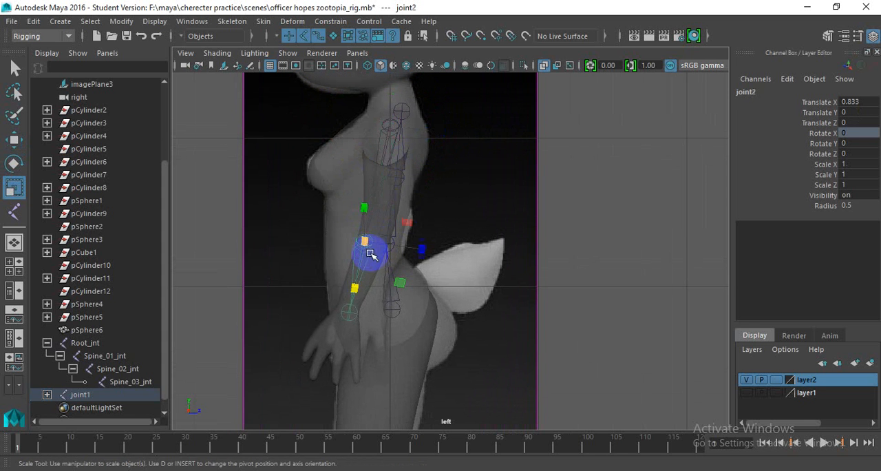
pyautogui.moveTo(359, 296); pyautogui.dragTo(357, 294)
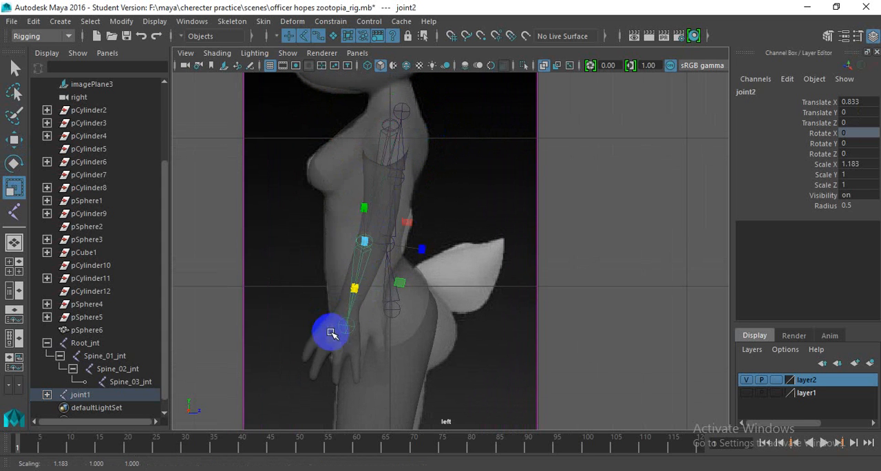
# - Rotate the elbow joint to about 3.296 degrees in Y and 0.5 in Z in the left view
pyautogui.press('e')
pyautogui.moveTo(416, 201); pyautogui.dragTo(354, 291)
pyautogui.scroll(-5, 388, 305)
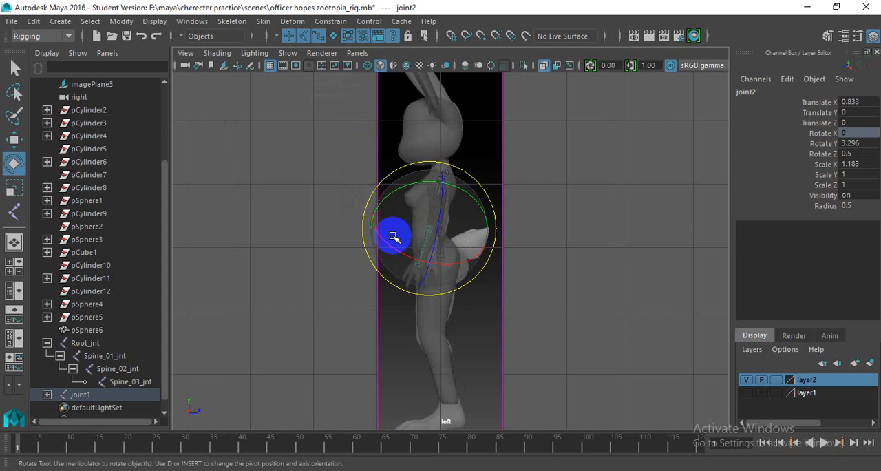
pyautogui.scroll(2, 398, 236)
# - In the perspective view, rotate the elbow joint to about 3.214 degrees in Y and -3.936 in Z to follow the forearm
pyautogui.press('space')
pyautogui.press('space')
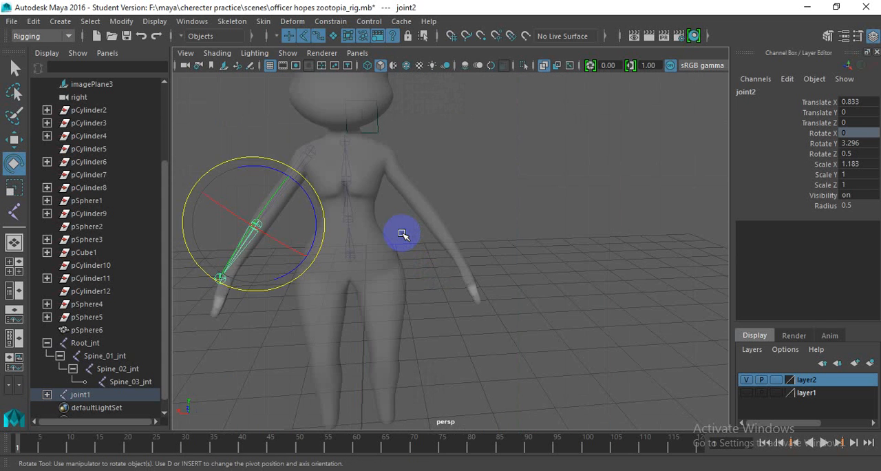
pyautogui.scroll(3, 311, 225)
pyautogui.keyDown('alt'); pyautogui.moveTo(340, 224); pyautogui.dragTo(509, 179, button='middle'); pyautogui.keyUp('alt')
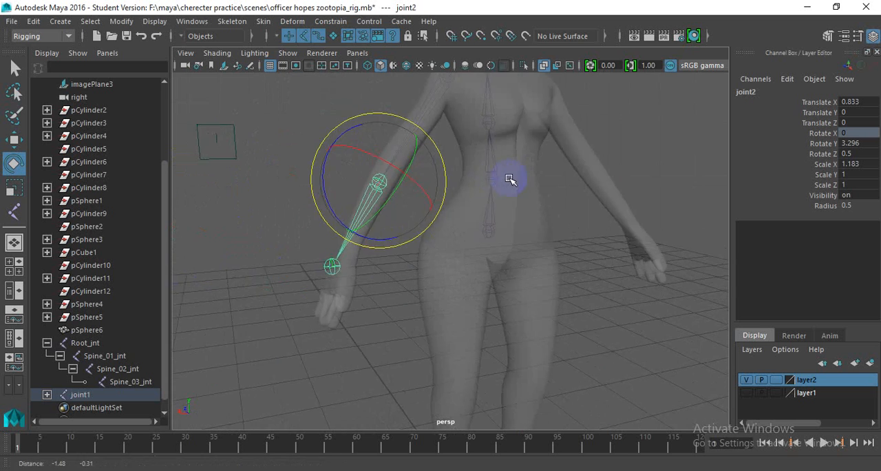
pyautogui.keyDown('alt'); pyautogui.moveTo(509, 179); pyautogui.dragTo(378, 191); pyautogui.keyUp('alt')
pyautogui.moveTo(420, 142); pyautogui.dragTo(420, 141)
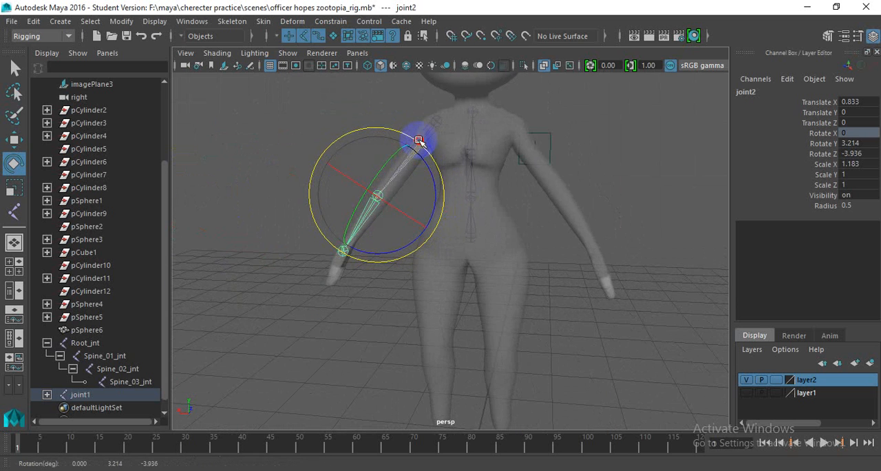
# - Refine the elbow joint's rotation from the side to about 1.599 degrees in Y and -3.577 in Z
pyautogui.keyDown('alt'); pyautogui.moveTo(364, 220); pyautogui.dragTo(461, 223); pyautogui.keyUp('alt')
pyautogui.scroll(8, 454, 224)
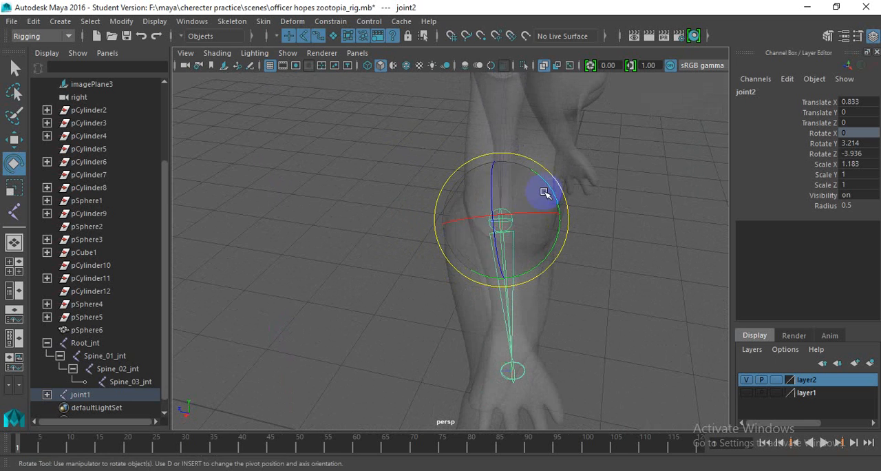
pyautogui.moveTo(544, 193); pyautogui.dragTo(568, 190)
pyautogui.keyDown('alt'); pyautogui.moveTo(483, 211); pyautogui.dragTo(492, 306); pyautogui.keyUp('alt')
pyautogui.press('d')
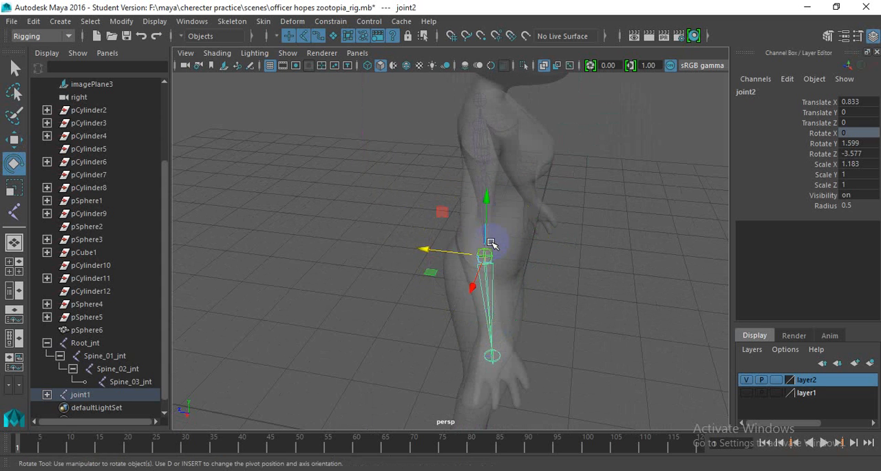
# - Scale the elbow joint to about 0.955 in X and 1.009 in Y and Z to fit the forearm
pyautogui.press('r')
pyautogui.moveTo(486, 258); pyautogui.dragTo(486, 259)
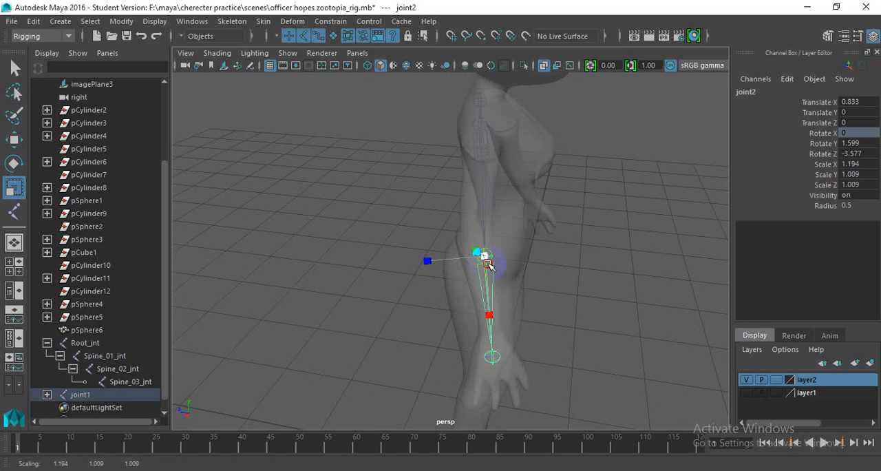
pyautogui.moveTo(484, 305); pyautogui.dragTo(488, 306)
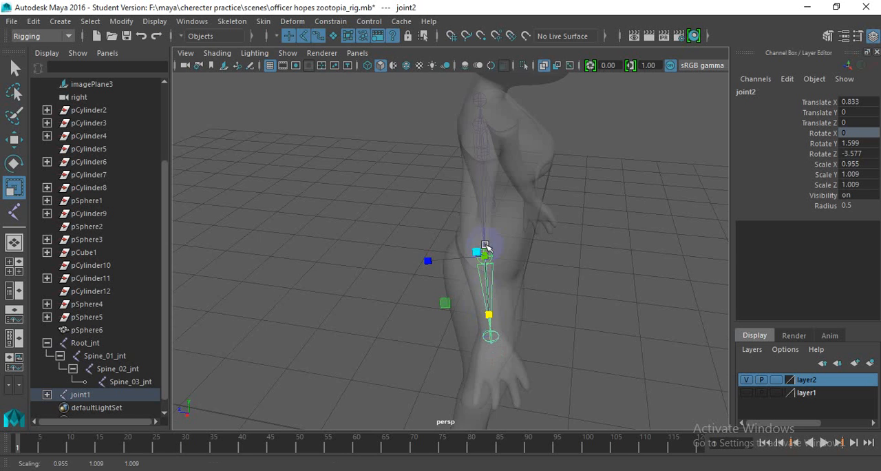
# - Scale the shoulder joint to about 1.131 in X to fit the upper arm
pyautogui.keyDown('alt'); pyautogui.moveTo(491, 249); pyautogui.dragTo(422, 219); pyautogui.keyUp('alt')
pyautogui.scroll(3, 422, 215)
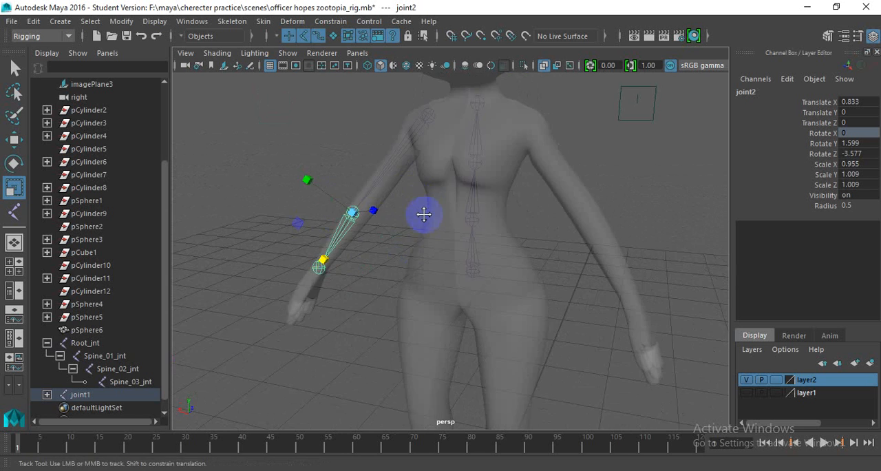
pyautogui.keyDown('alt'); pyautogui.moveTo(422, 212); pyautogui.dragTo(429, 239, button='middle'); pyautogui.keyUp('alt')
pyautogui.keyDown('alt'); pyautogui.moveTo(430, 240); pyautogui.dragTo(468, 161); pyautogui.keyUp('alt')
pyautogui.click(453, 139)
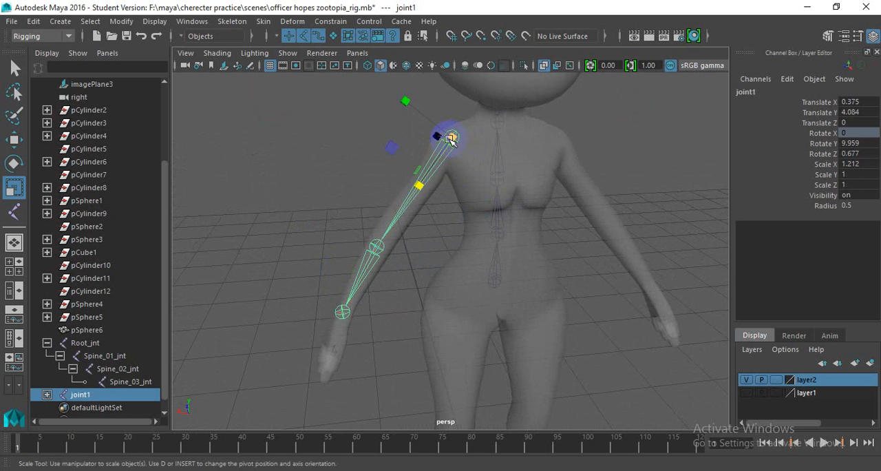
pyautogui.moveTo(421, 190); pyautogui.dragTo(422, 183)
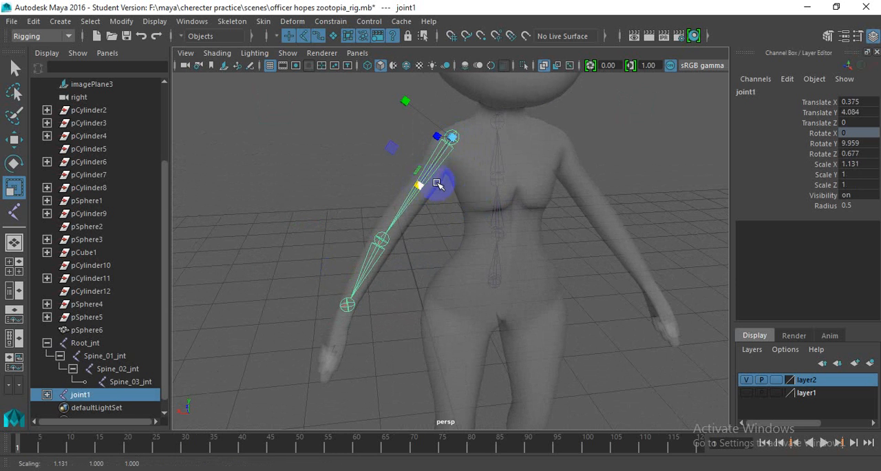
# - Move the shoulder joint to about 0.445 in X, 4.002 in Y and -0.055 in Z inside the shoulder
pyautogui.press('w')
pyautogui.keyDown('alt'); pyautogui.moveTo(434, 145); pyautogui.dragTo(436, 168); pyautogui.keyUp('alt')
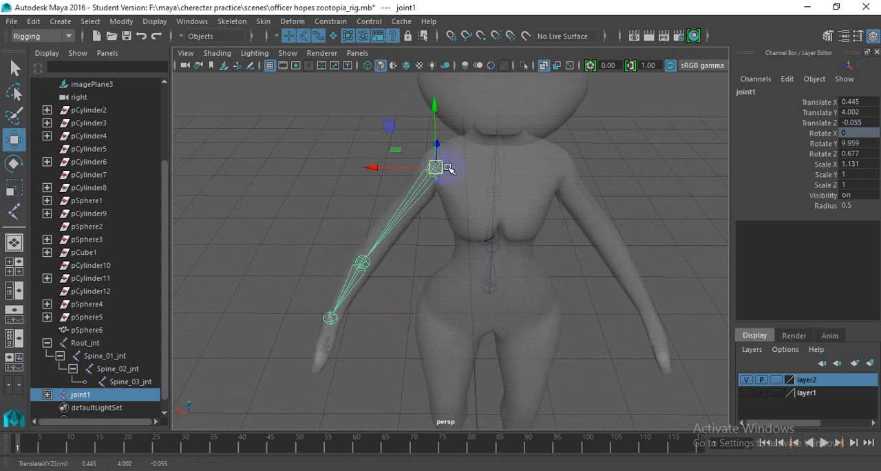
pyautogui.keyDown('alt'); pyautogui.moveTo(404, 181); pyautogui.dragTo(427, 181); pyautogui.keyUp('alt')
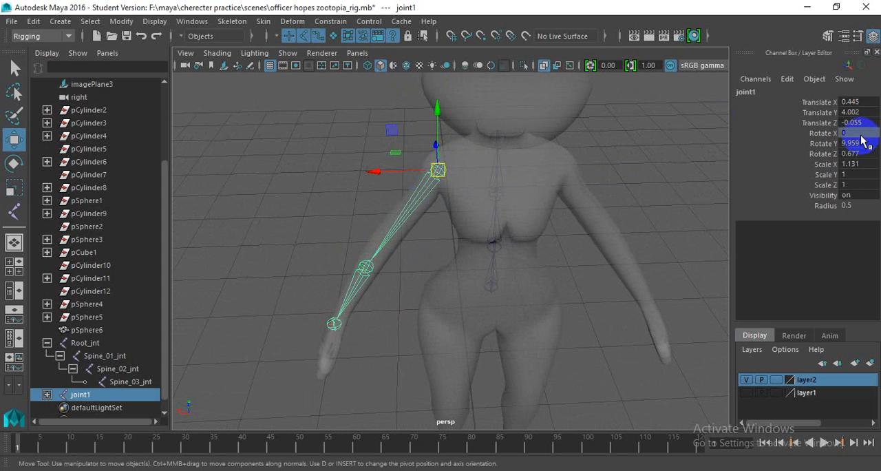
# - Expand the arm joint hierarchy and rename the shoulder joint L_arm_01_jnt
pyautogui.click(360, 269)
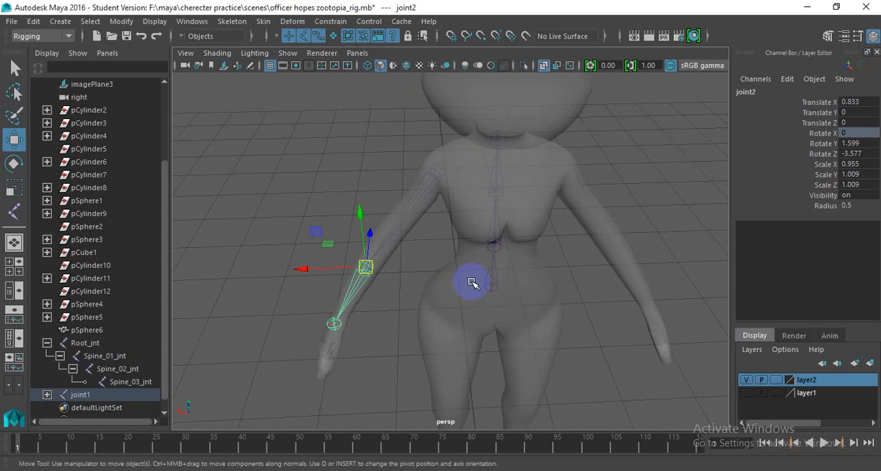
pyautogui.press('Down')
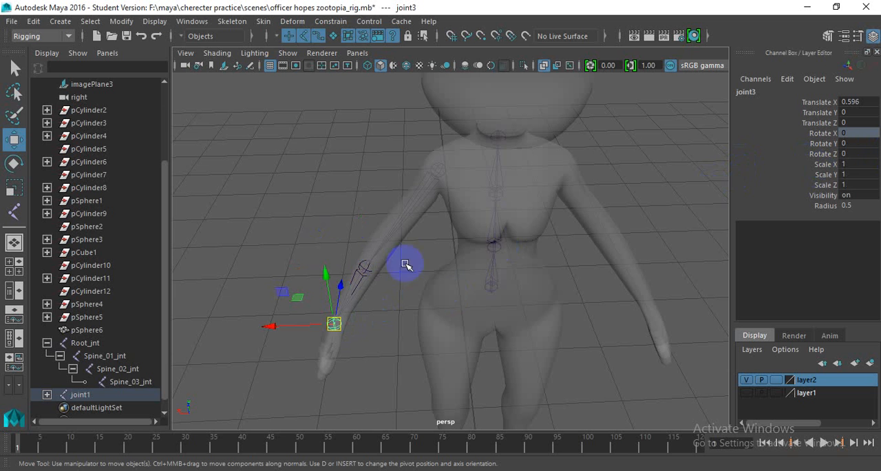
pyautogui.click(367, 270)
pyautogui.click(439, 170)
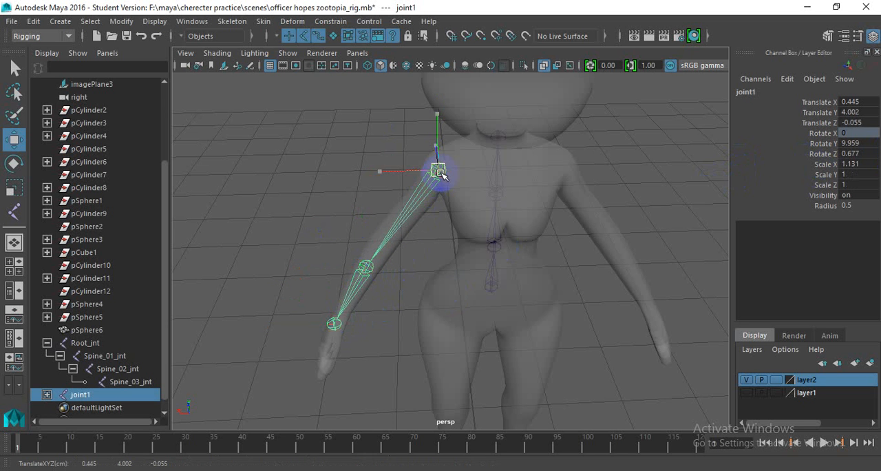
pyautogui.scroll(-1, 43, 372)
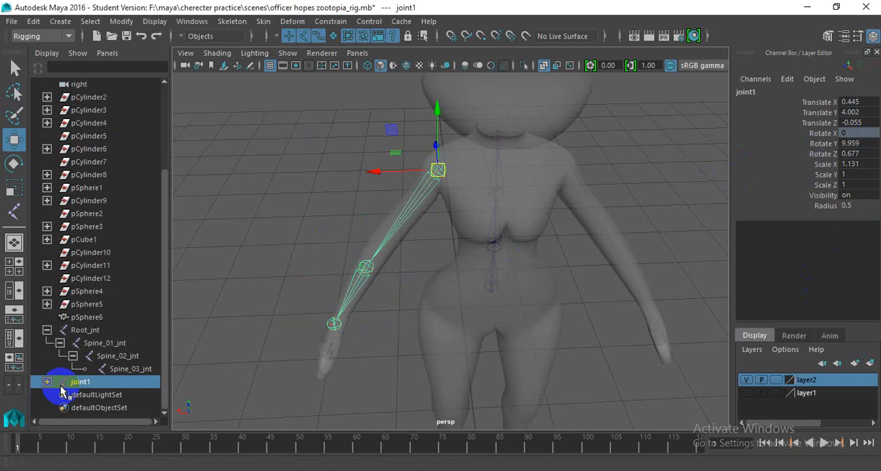
pyautogui.click(47, 381)
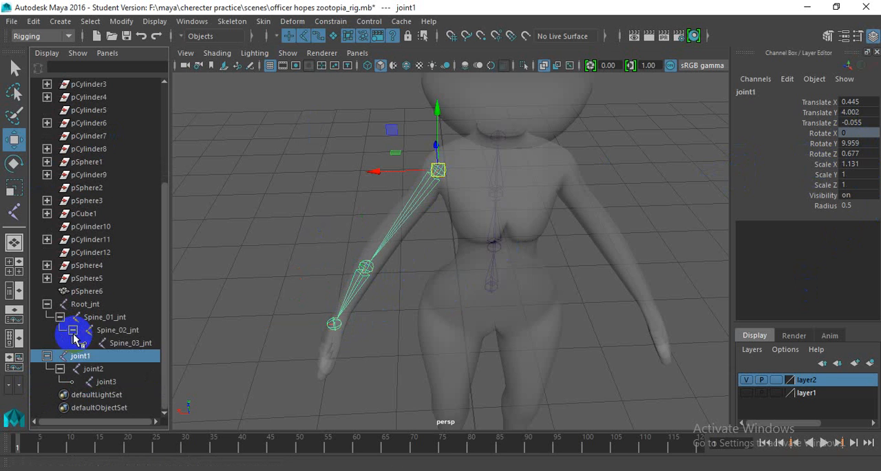
pyautogui.doubleClick(91, 357)
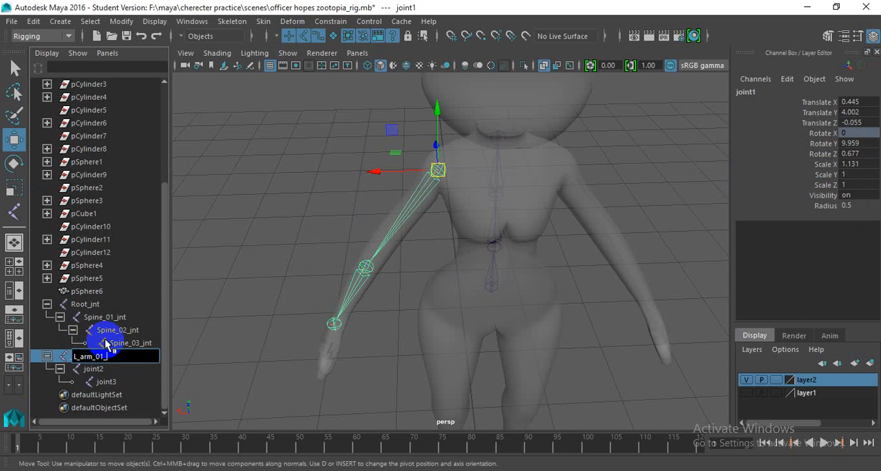
pyautogui.press('Return')
pyautogui.hotkey('ctrl', 'c')
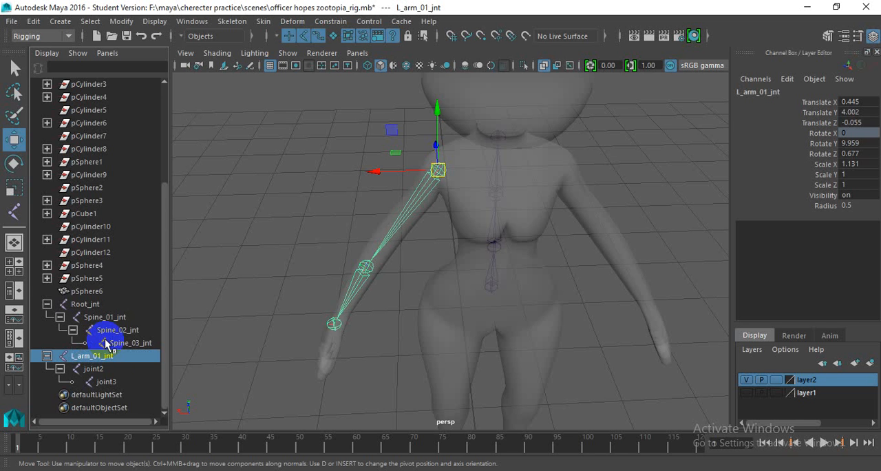
# - Rename the elbow joint L_elbo_02_jnt
pyautogui.doubleClick(143, 371)
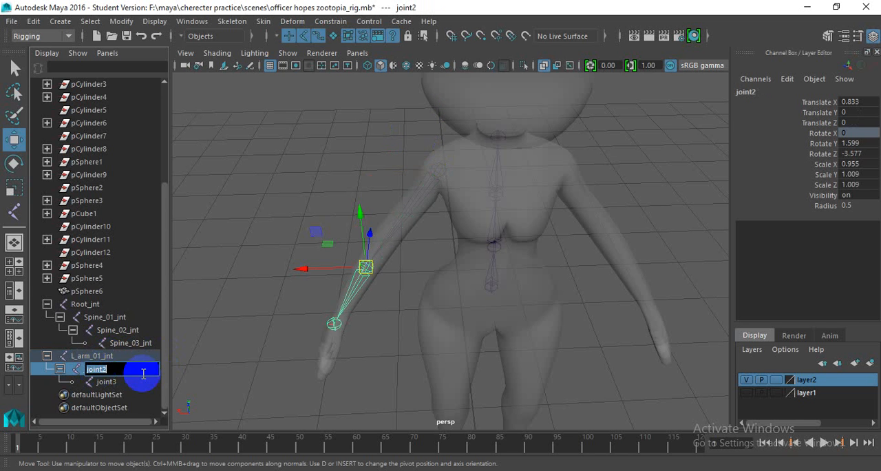
pyautogui.hotkey('ctrl', 'v')
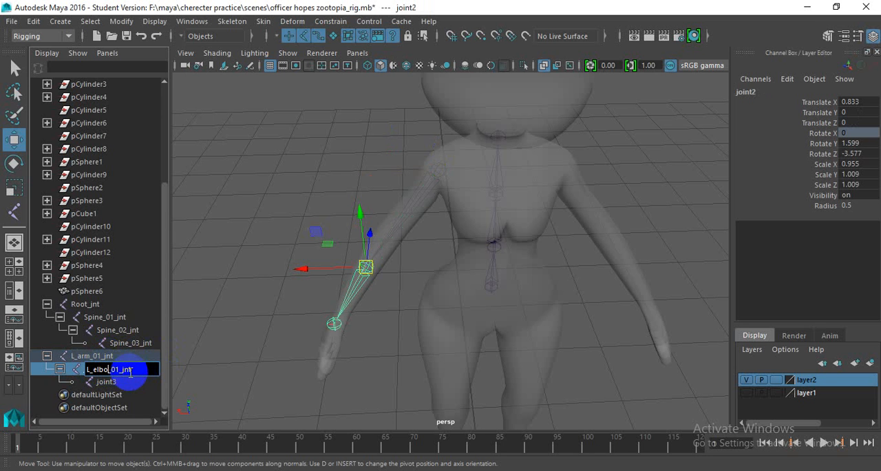
pyautogui.write('2')
pyautogui.press('Return')
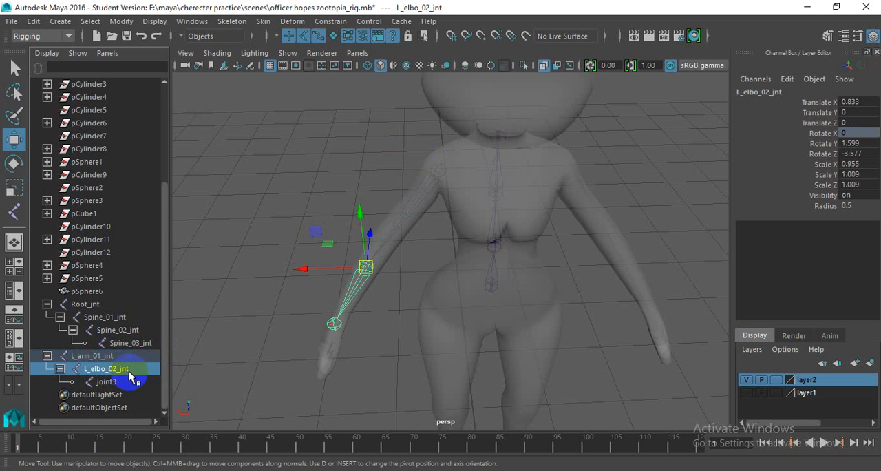
# - Rename the wrist joint L_hand_03_jnt
pyautogui.doubleClick(134, 380)
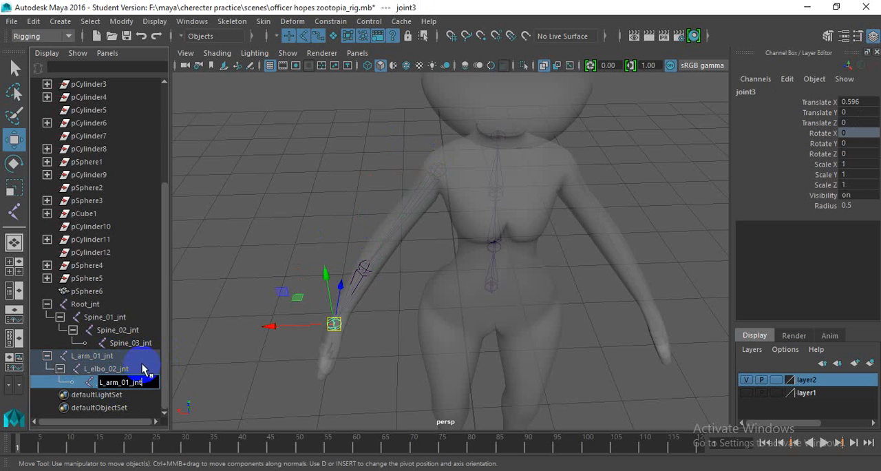
pyautogui.hotkey('ctrl', 'v')
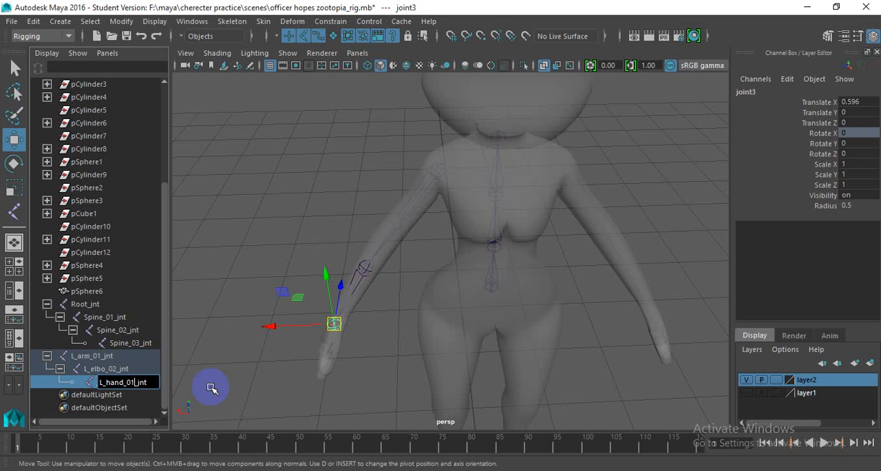
pyautogui.write('3')
pyautogui.press('Return')
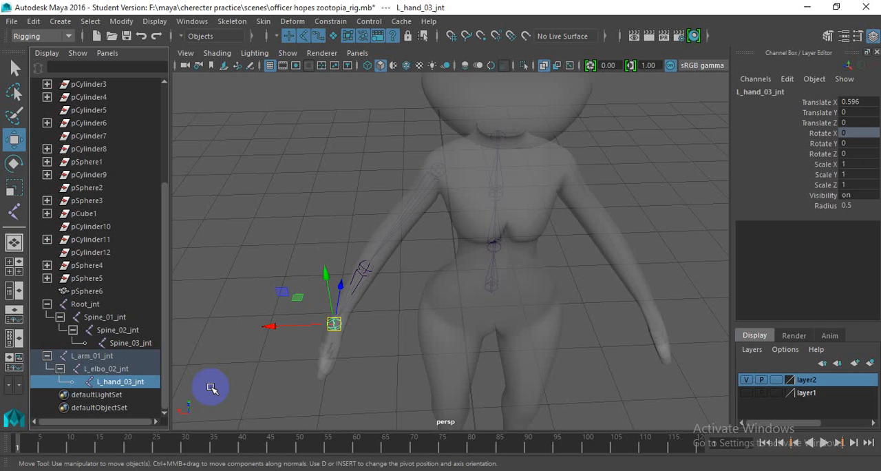
pyautogui.click(183, 252)
pyautogui.keyDown('alt'); pyautogui.moveTo(183, 252); pyautogui.dragTo(387, 161); pyautogui.keyUp('alt')
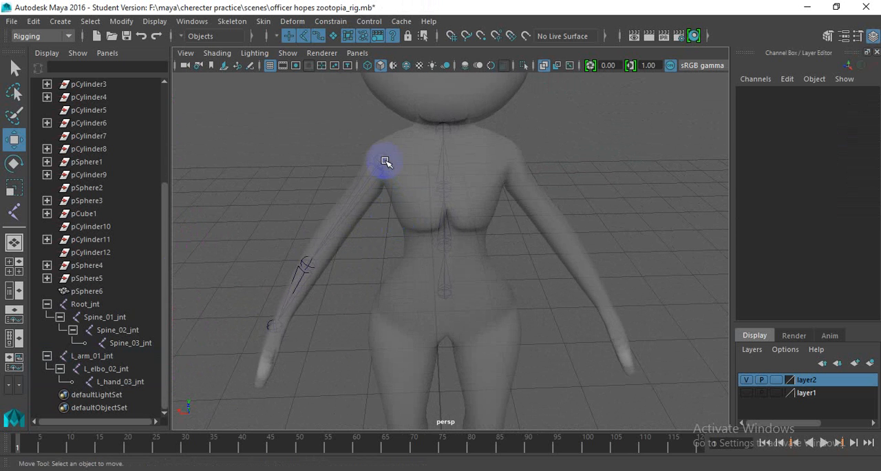
pyautogui.click(384, 160)
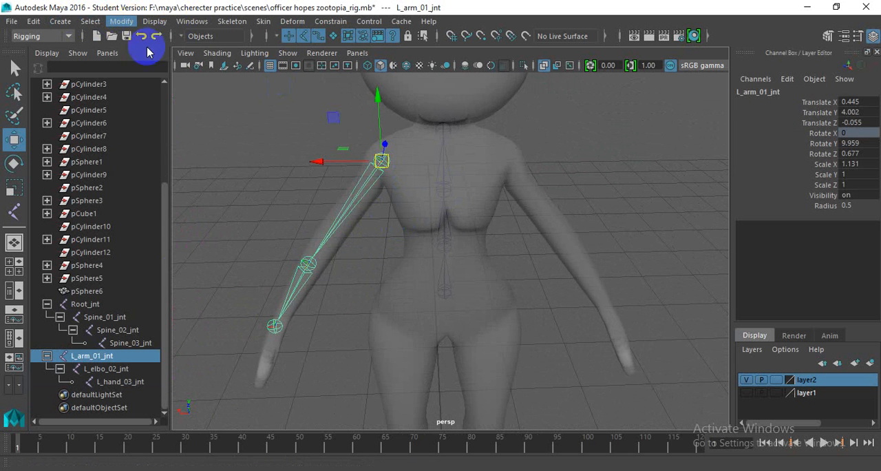
pyautogui.click(121, 21)
pyautogui.click(159, 81)
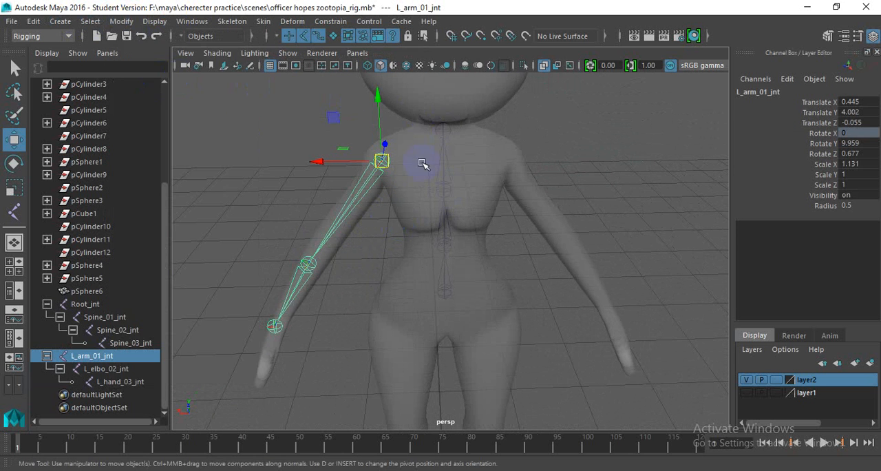
pyautogui.click(311, 262)
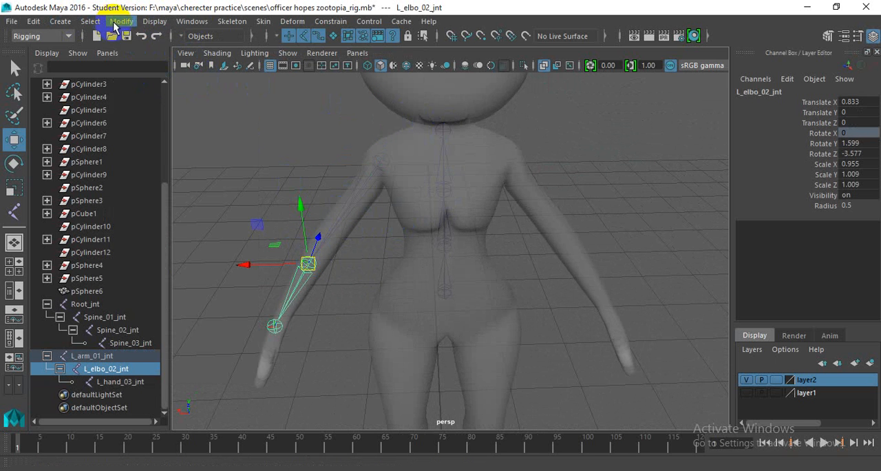
pyautogui.click(121, 22)
pyautogui.click(234, 125)
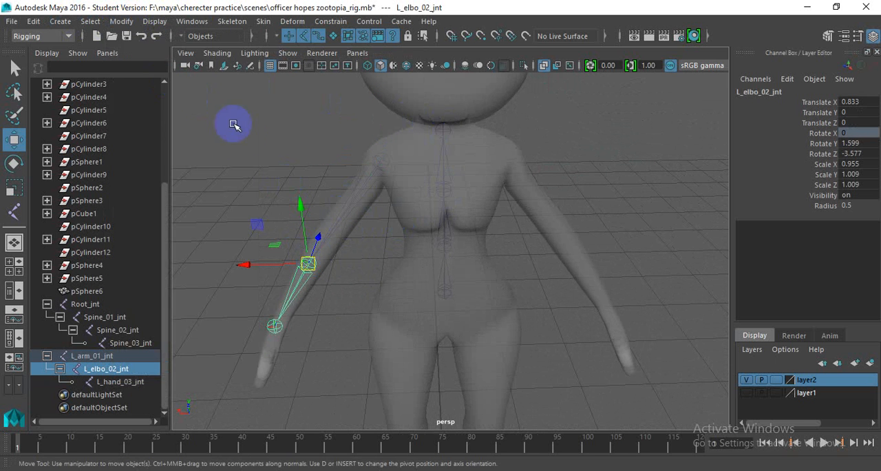
# - Select the wrist joint and bring the rabbit's hips and legs into view
pyautogui.click(285, 192)
pyautogui.keyDown('alt'); pyautogui.moveTo(293, 226); pyautogui.dragTo(260, 325); pyautogui.keyUp('alt')
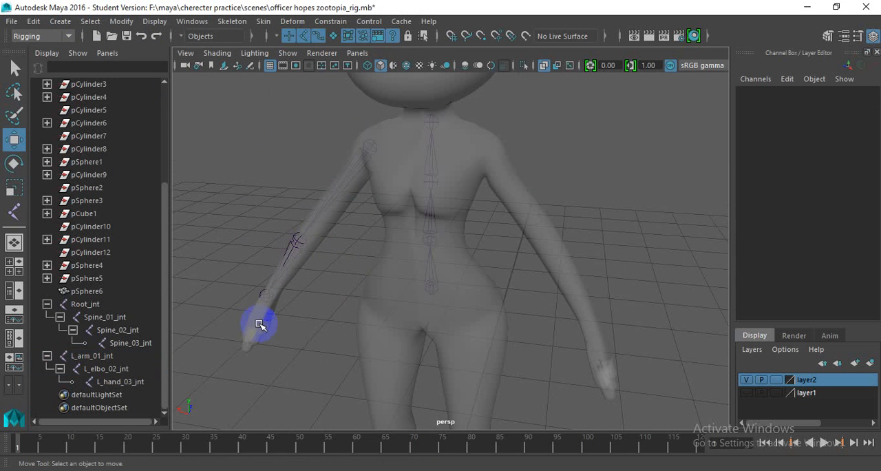
pyautogui.click(267, 296)
pyautogui.keyDown('alt'); pyautogui.moveTo(268, 296); pyautogui.dragTo(292, 311); pyautogui.keyUp('alt')
pyautogui.keyDown('alt'); pyautogui.moveTo(411, 221); pyautogui.dragTo(423, 219); pyautogui.keyUp('alt')
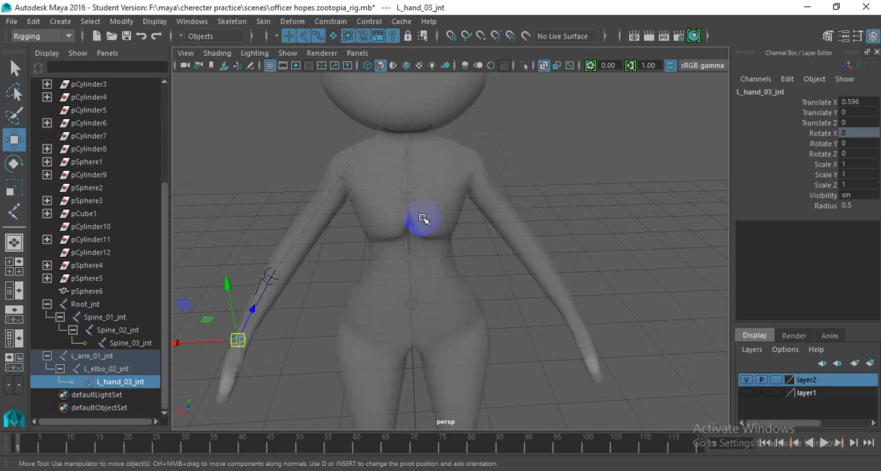
pyautogui.keyDown('alt'); pyautogui.moveTo(408, 255); pyautogui.dragTo(437, 134, button='middle'); pyautogui.keyUp('alt')
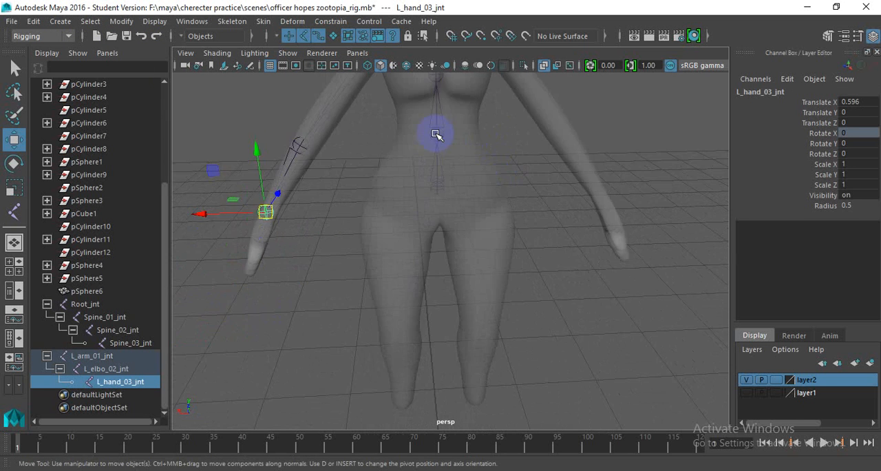
# - Create a three-joint leg chain in the front view, placing joints at the hip, knee and ankle of the character's left leg
pyautogui.scroll(-5, 451, 258)
pyautogui.keyDown('alt'); pyautogui.moveTo(439, 264); pyautogui.dragTo(435, 229); pyautogui.keyUp('alt')
pyautogui.scroll(5, 434, 229)
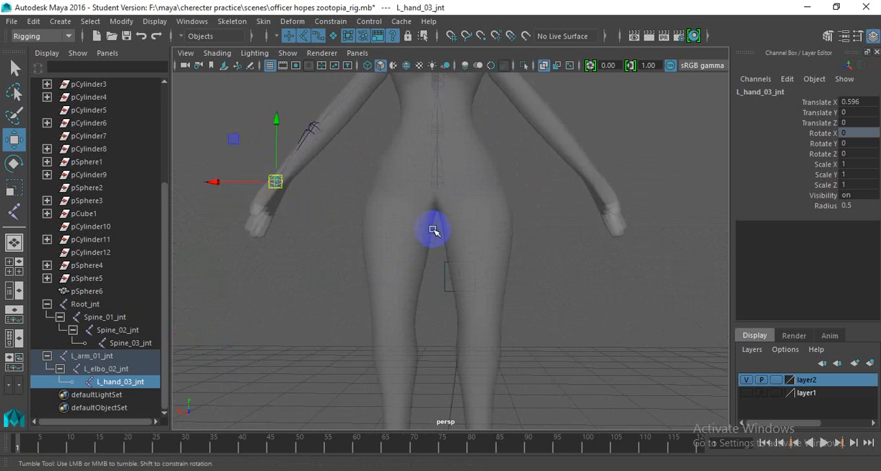
pyautogui.scroll(-5, 433, 230)
pyautogui.press('space')
pyautogui.press('space')
pyautogui.scroll(3, 392, 273)
pyautogui.keyDown('alt'); pyautogui.moveTo(393, 272); pyautogui.dragTo(437, 198, button='middle'); pyautogui.keyUp('alt')
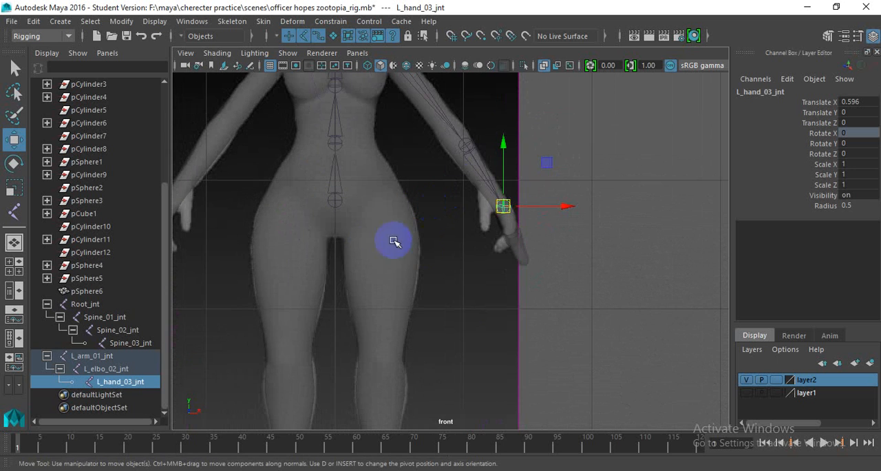
pyautogui.keyDown('alt'); pyautogui.moveTo(386, 240); pyautogui.dragTo(369, 166, button='middle'); pyautogui.keyUp('alt')
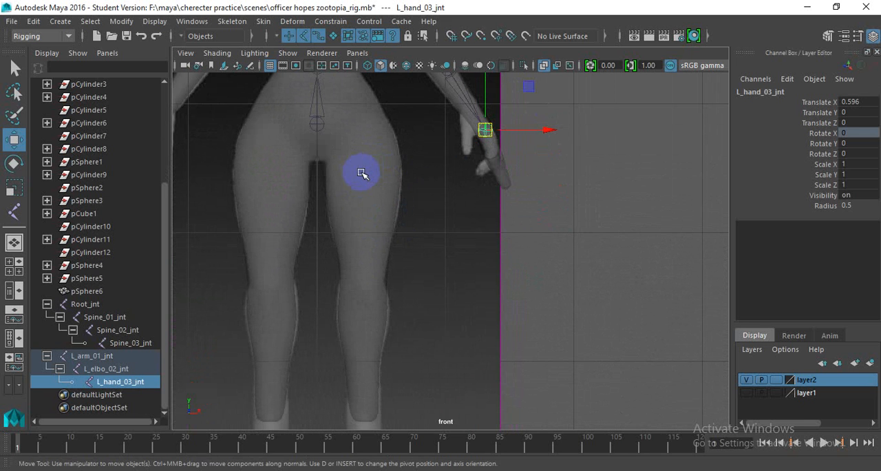
pyautogui.scroll(-5, 368, 171)
pyautogui.scroll(1, 390, 263)
pyautogui.keyDown('alt'); pyautogui.moveTo(397, 288); pyautogui.dragTo(391, 247, button='middle'); pyautogui.keyUp('alt')
pyautogui.scroll(1, 394, 237)
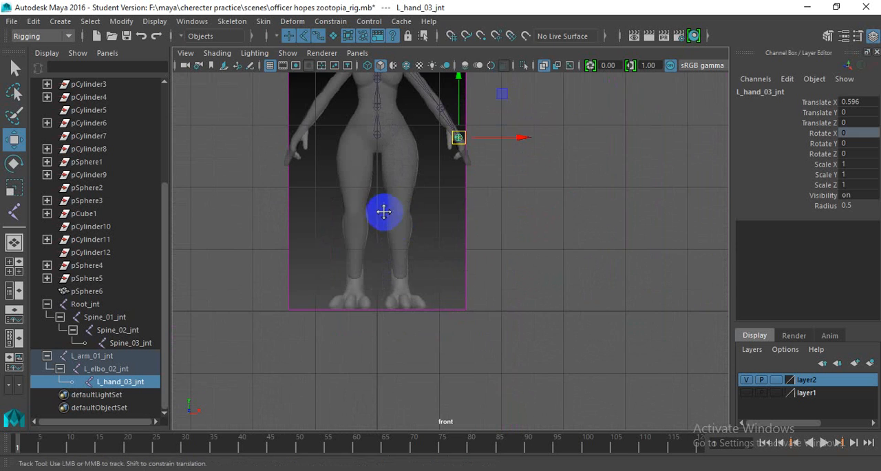
pyautogui.scroll(2, 386, 205)
pyautogui.keyDown('alt'); pyautogui.moveTo(384, 212); pyautogui.dragTo(375, 206, button='middle'); pyautogui.keyUp('alt')
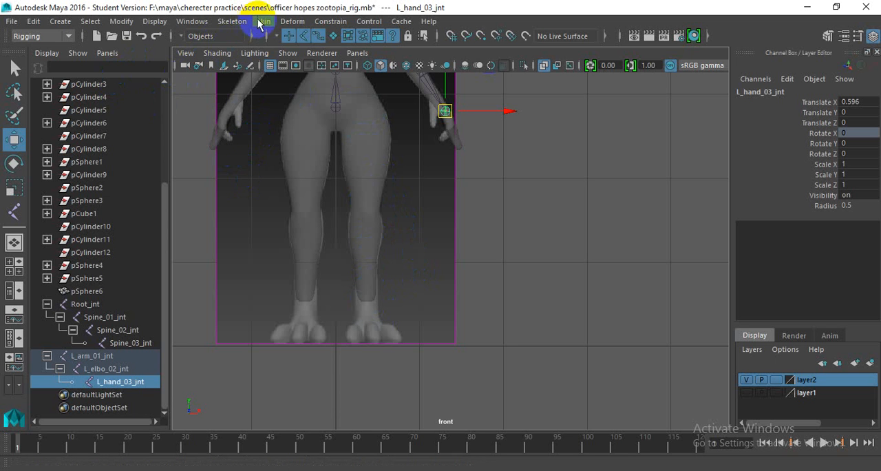
pyautogui.click(232, 22)
pyautogui.click(262, 55)
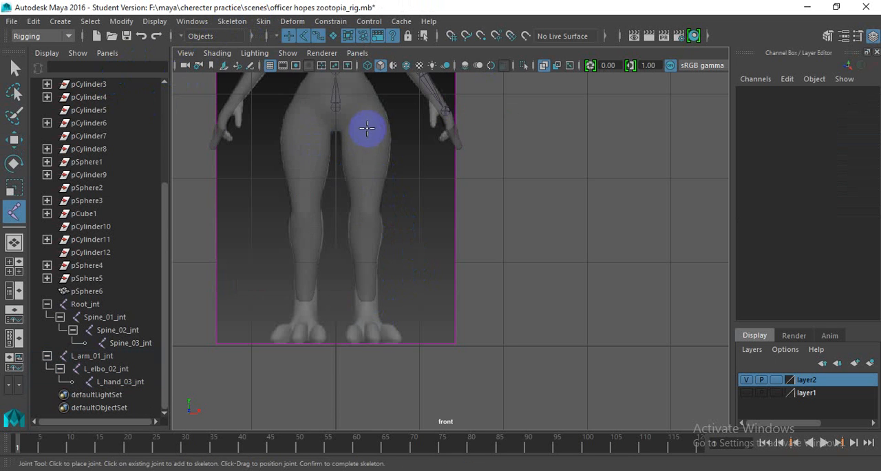
pyautogui.click(361, 111)
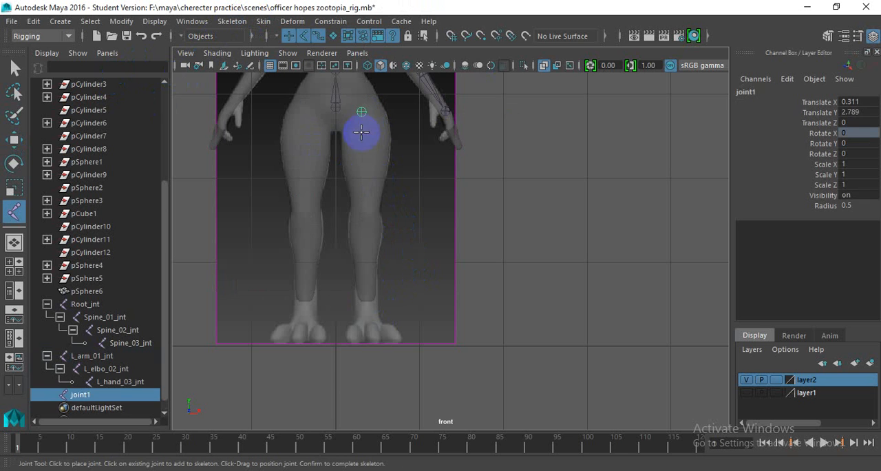
pyautogui.click(368, 207)
pyautogui.moveTo(375, 299); pyautogui.dragTo(375, 317)
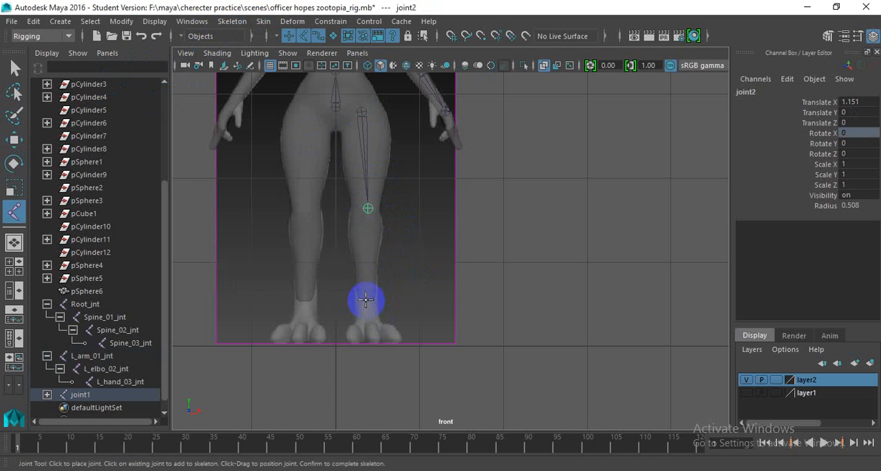
pyautogui.click(367, 297)
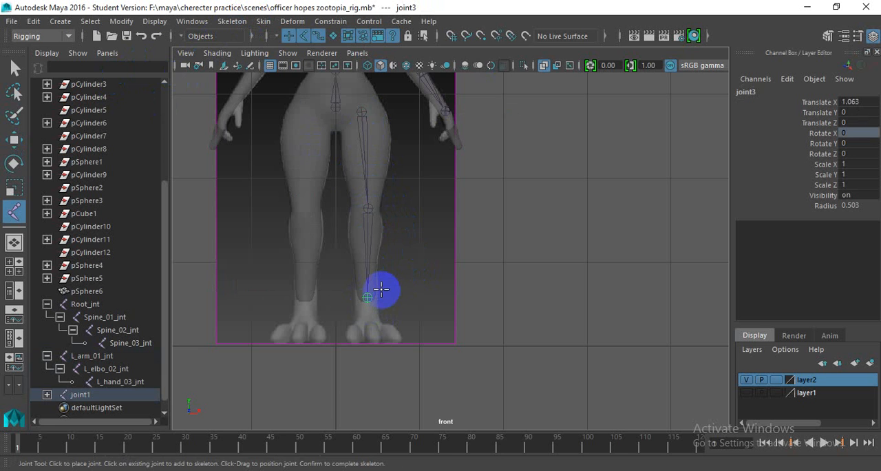
# - Move the leg chain's hip joint in the side view to about Y 2.852 and Z 0.091, inside the hip
pyautogui.press('w')
pyautogui.keyDown('alt'); pyautogui.moveTo(402, 225); pyautogui.dragTo(401, 224, button='middle'); pyautogui.keyUp('alt')
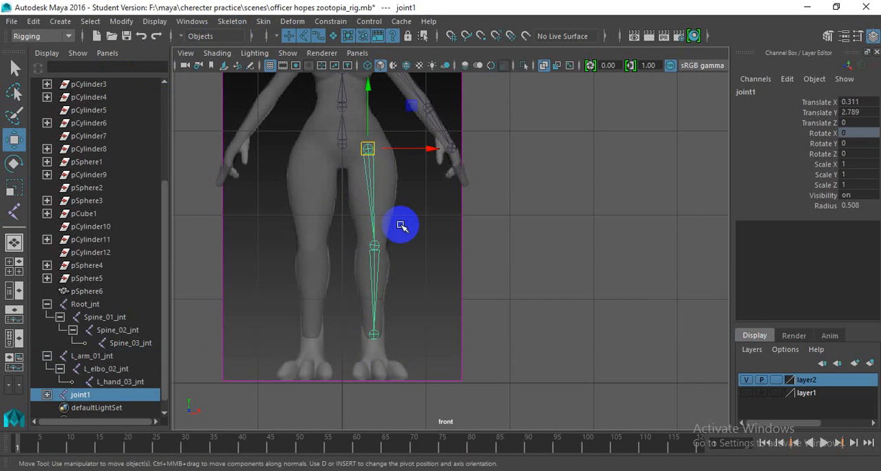
pyautogui.press('space')
pyautogui.moveTo(402, 225); pyautogui.dragTo(442, 227)
pyautogui.scroll(2, 427, 261)
pyautogui.keyDown('alt'); pyautogui.moveTo(417, 280); pyautogui.dragTo(395, 173, button='middle'); pyautogui.keyUp('alt')
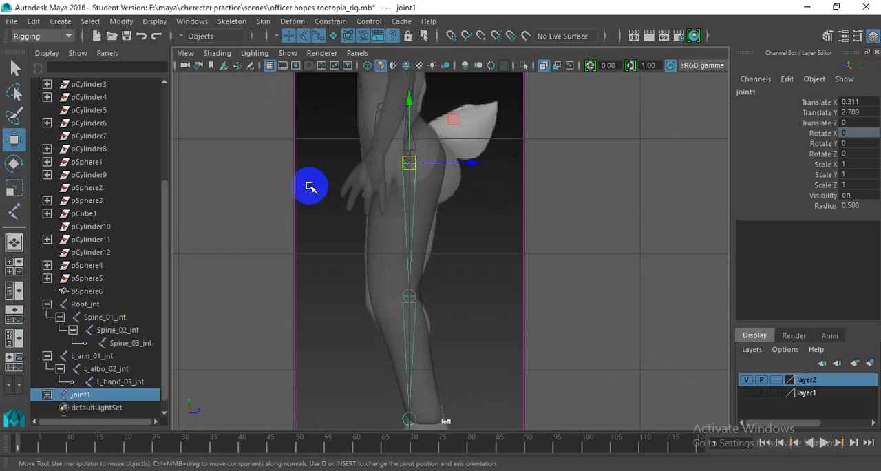
pyautogui.scroll(1, 323, 245)
pyautogui.keyDown('alt'); pyautogui.moveTo(323, 245); pyautogui.dragTo(304, 300, button='middle'); pyautogui.keyUp('alt')
pyautogui.click(386, 204)
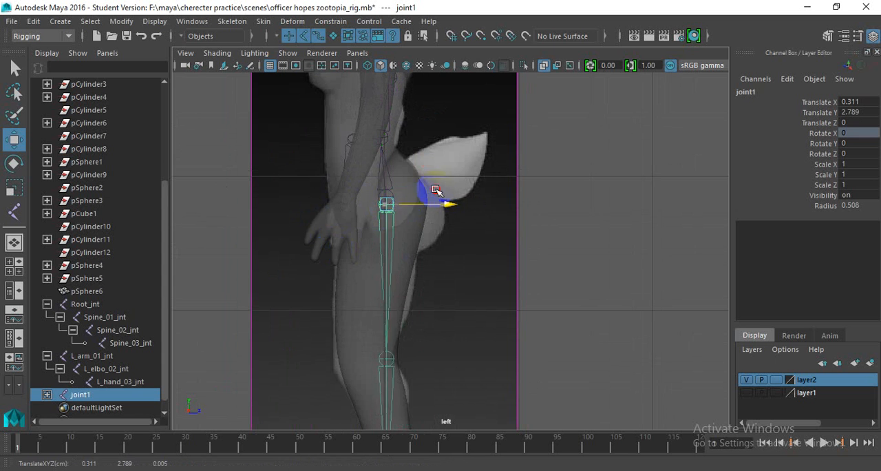
pyautogui.moveTo(436, 190); pyautogui.dragTo(426, 185, button='middle')
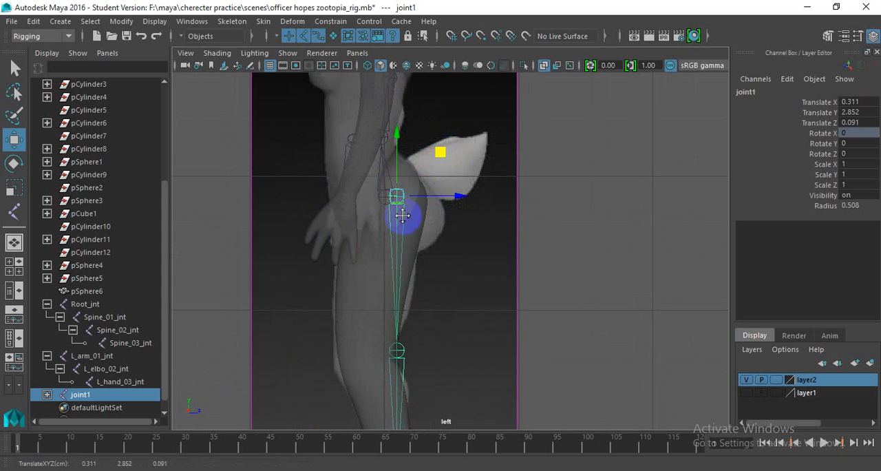
# - Rotate the hip joint in the side view to about 9° in Y so the upper bone follows the thigh
pyautogui.scroll(-4, 390, 189)
pyautogui.press('e')
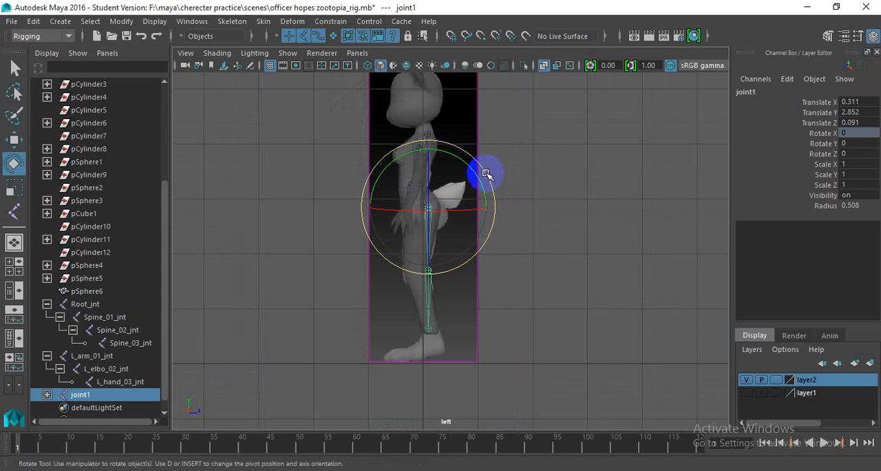
pyautogui.moveTo(486, 173); pyautogui.dragTo(493, 178)
pyautogui.scroll(3, 420, 258)
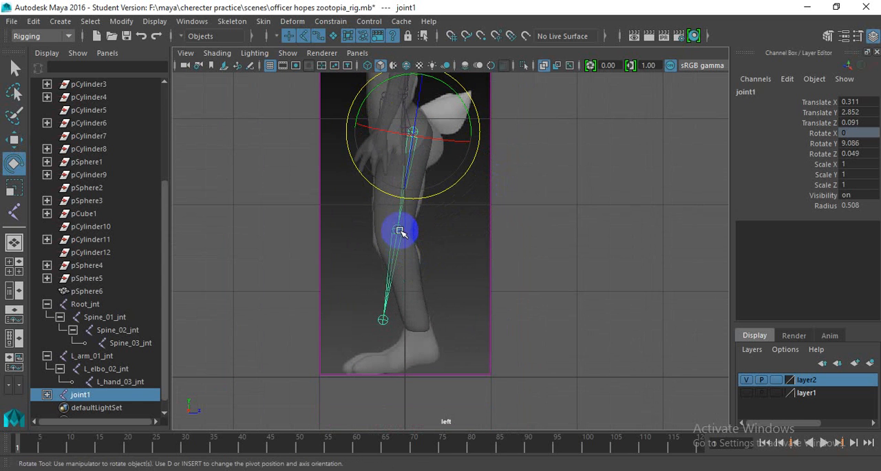
# - Rotate the knee joint in the side view to about 20° in Y so the lower bone follows the shin
pyautogui.click(403, 230)
pyautogui.moveTo(463, 208); pyautogui.dragTo(453, 197)
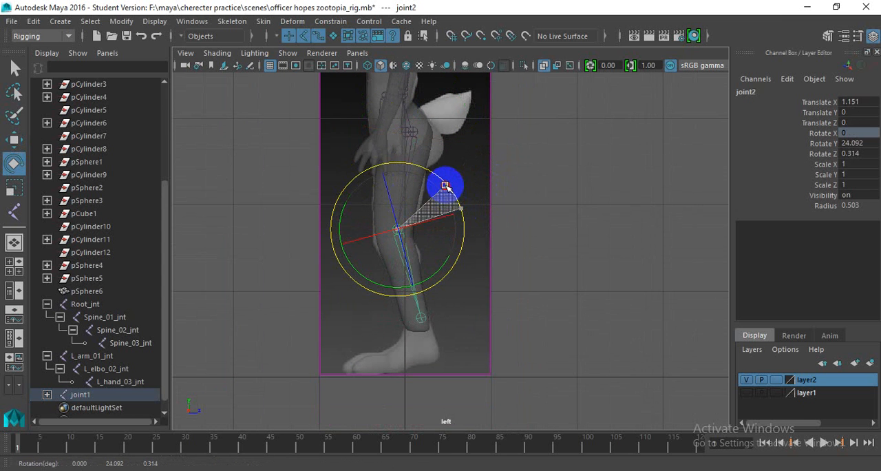
pyautogui.scroll(2, 423, 203)
pyautogui.keyDown('alt'); pyautogui.moveTo(423, 202); pyautogui.dragTo(420, 224, button='middle'); pyautogui.keyUp('alt')
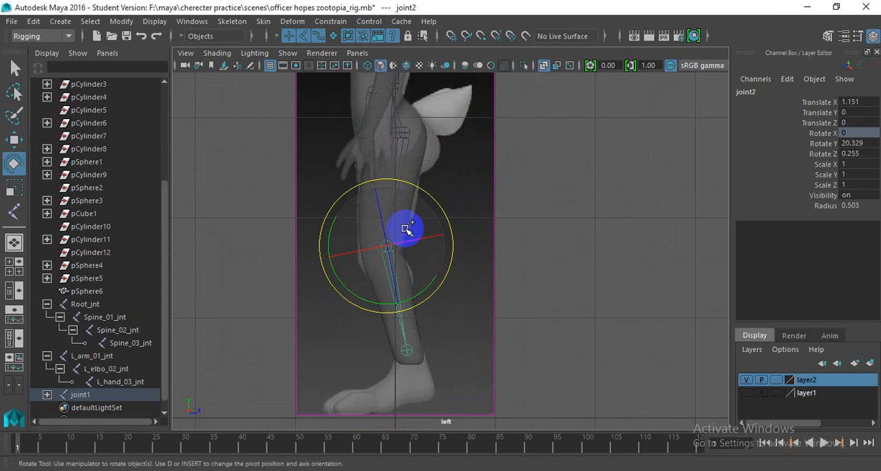
# - Select the hip joint and examine the leg chain's fit inside the mesh from the perspective, front and side views
pyautogui.press('space')
pyautogui.press('space')
pyautogui.scroll(4, 402, 234)
pyautogui.keyDown('alt'); pyautogui.moveTo(393, 254); pyautogui.dragTo(409, 195); pyautogui.keyUp('alt')
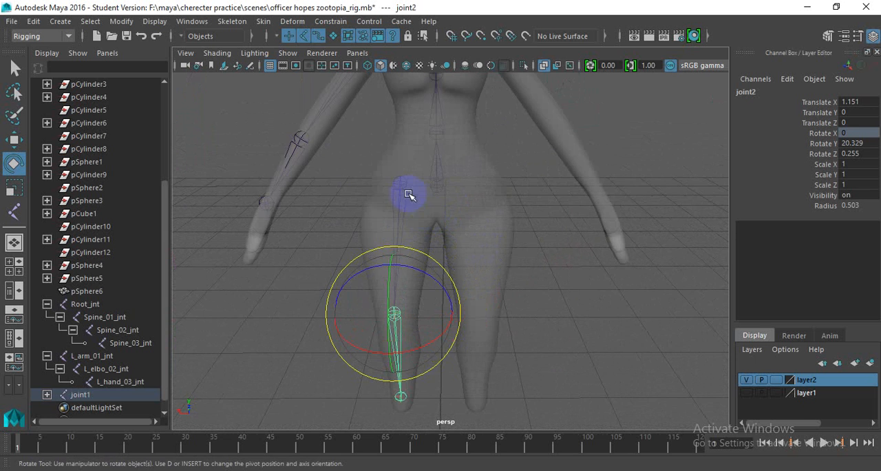
pyautogui.click(408, 196)
pyautogui.scroll(-5, 403, 193)
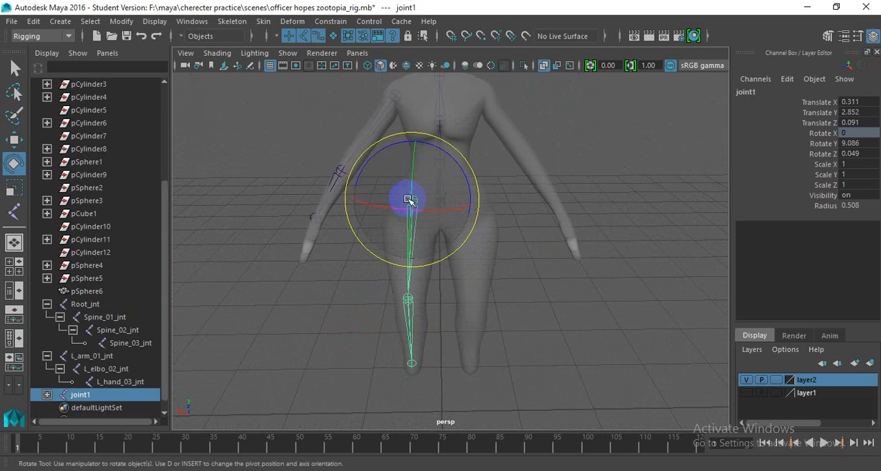
pyautogui.press('w')
pyautogui.keyDown('alt'); pyautogui.moveTo(417, 191); pyautogui.dragTo(364, 186); pyautogui.keyUp('alt')
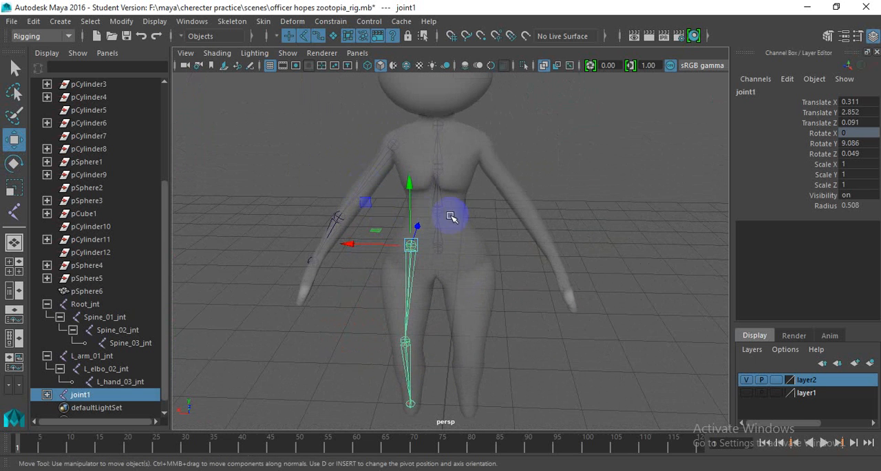
pyautogui.keyDown('alt'); pyautogui.moveTo(451, 216); pyautogui.dragTo(409, 249); pyautogui.keyUp('alt')
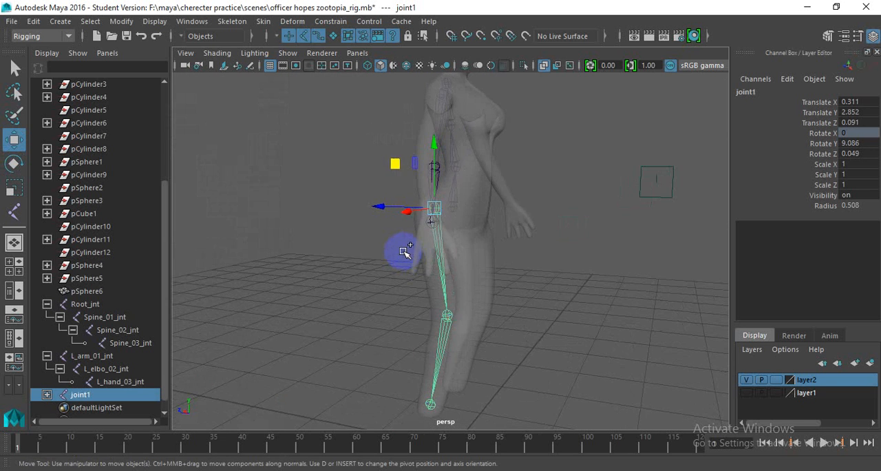
pyautogui.press('space')
pyautogui.press('space')
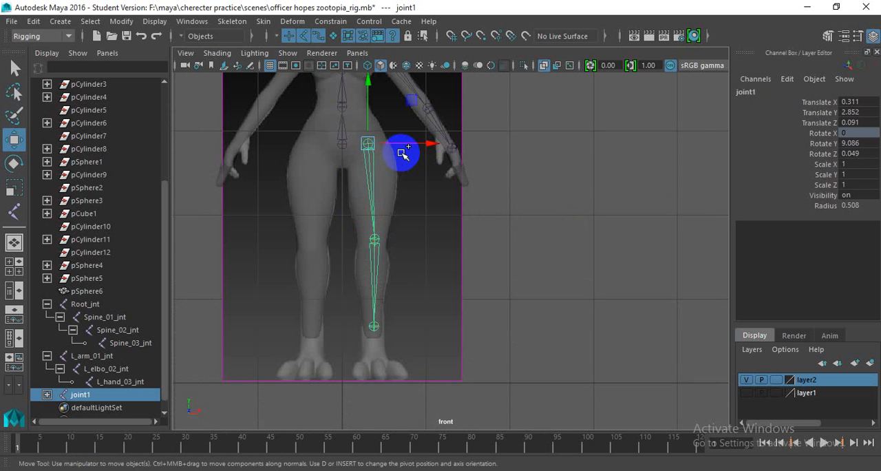
pyautogui.press('space')
pyautogui.scroll(5, 393, 132)
pyautogui.keyDown('alt'); pyautogui.moveTo(353, 169); pyautogui.dragTo(391, 223, button='middle'); pyautogui.keyUp('alt')
pyautogui.scroll(3, 386, 207)
pyautogui.keyDown('alt'); pyautogui.moveTo(330, 138); pyautogui.dragTo(420, 282, button='middle'); pyautogui.keyUp('alt')
pyautogui.scroll(3, 374, 222)
pyautogui.keyDown('alt'); pyautogui.moveTo(382, 223); pyautogui.dragTo(435, 219); pyautogui.keyUp('alt')
pyautogui.keyDown('alt'); pyautogui.moveTo(364, 227); pyautogui.dragTo(439, 204, button='middle'); pyautogui.keyUp('alt')
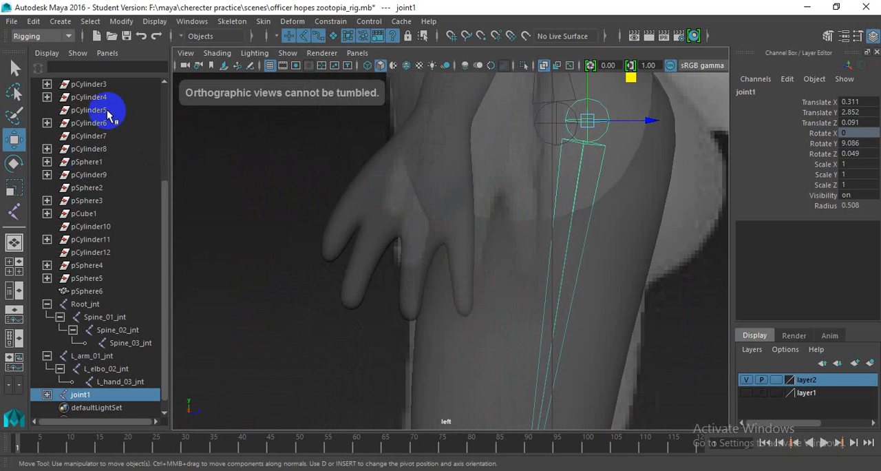
pyautogui.scroll(-10, 462, 223)
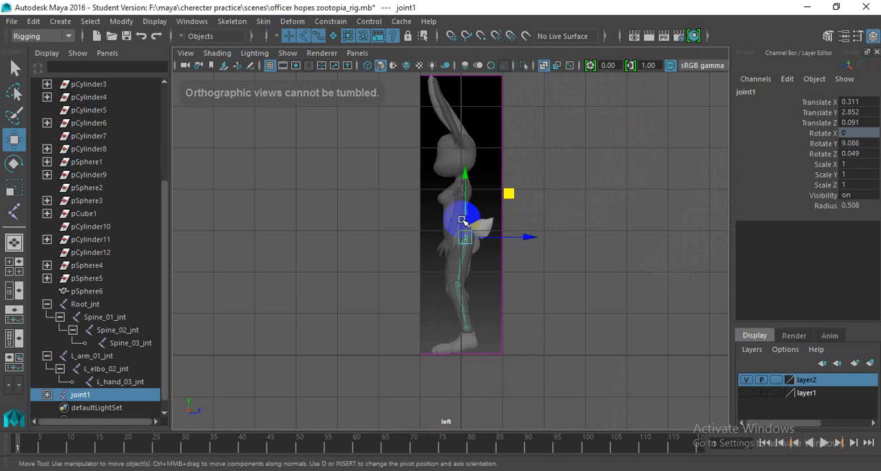
pyautogui.press('space')
pyautogui.keyDown('alt'); pyautogui.moveTo(504, 216); pyautogui.dragTo(333, 227); pyautogui.keyUp('alt')
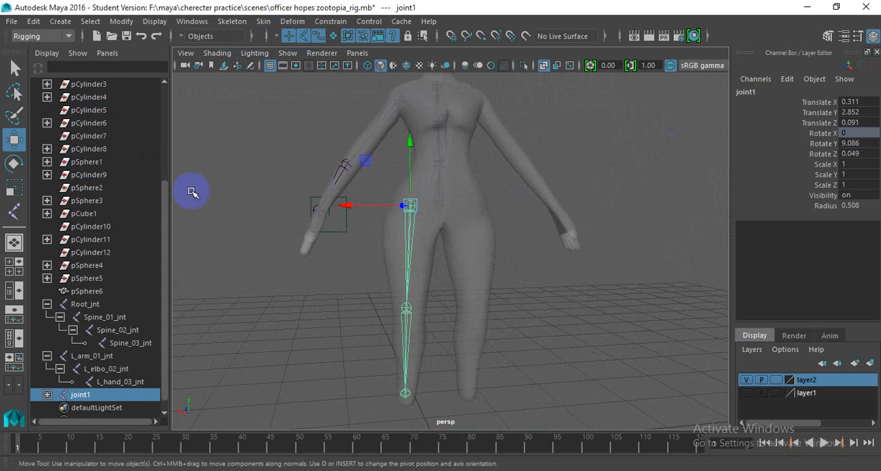
# - Expand the leg joint hierarchy and rename the hip joint L_leg_01_jnt
pyautogui.scroll(-1, 82, 366)
pyautogui.click(47, 382)
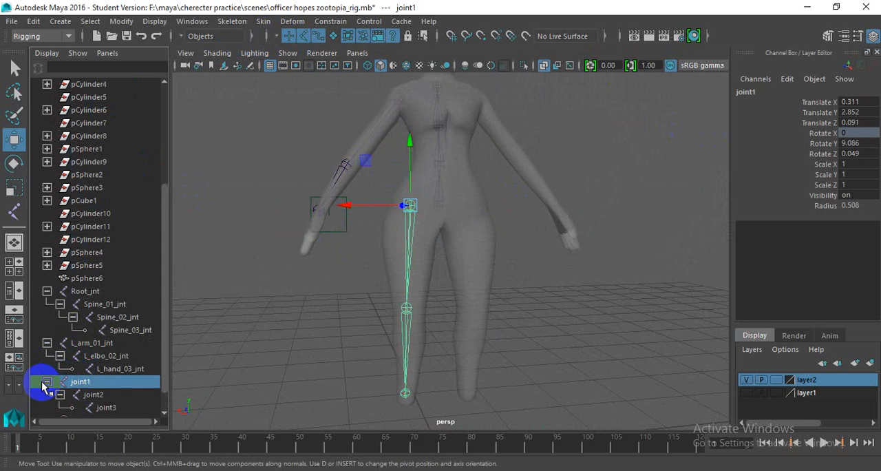
pyautogui.scroll(-1, 95, 351)
pyautogui.doubleClick(91, 359)
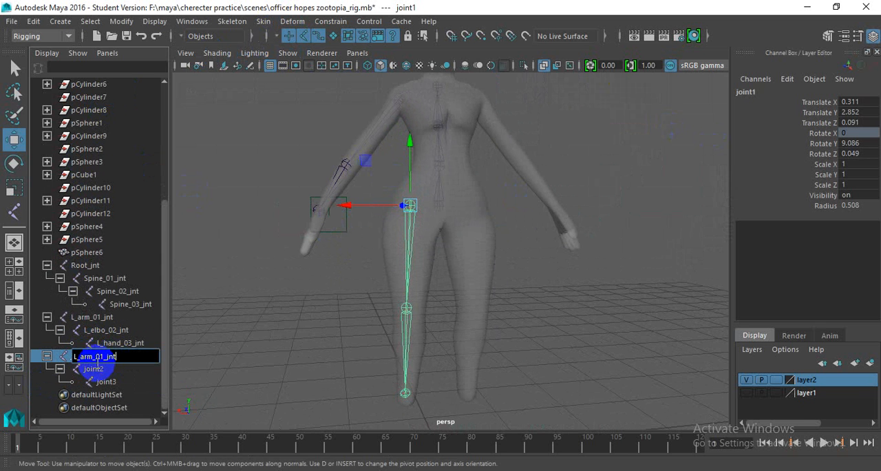
pyautogui.click(91, 357)
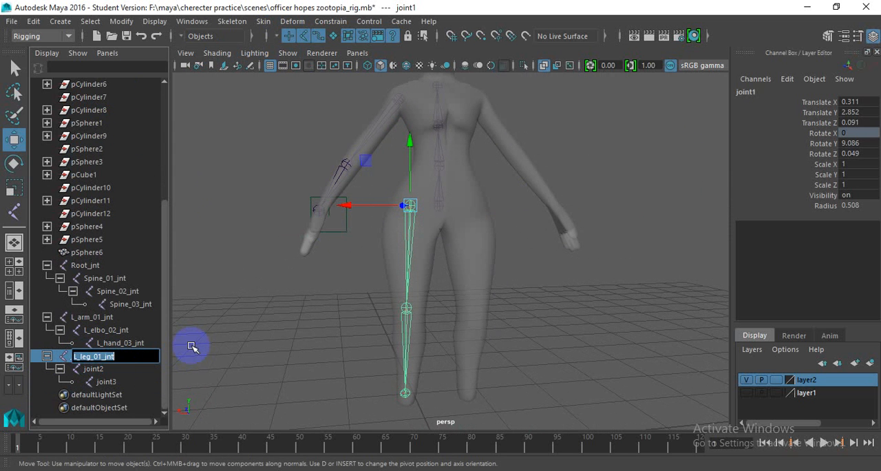
pyautogui.press('Return')
pyautogui.click(121, 356)
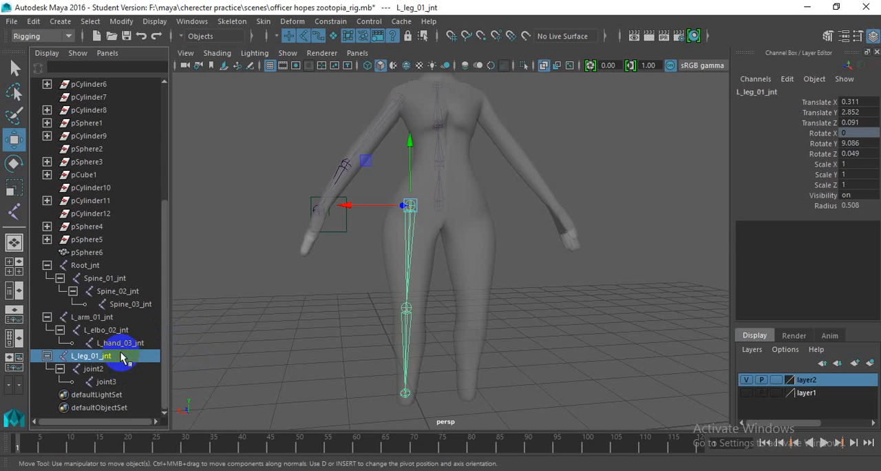
# - Rename the knee joint L_knee_01_jnt and the ankle joint L_ball_01_jnt, reusing the hip joint's name as the base
pyautogui.doubleClick(124, 356)
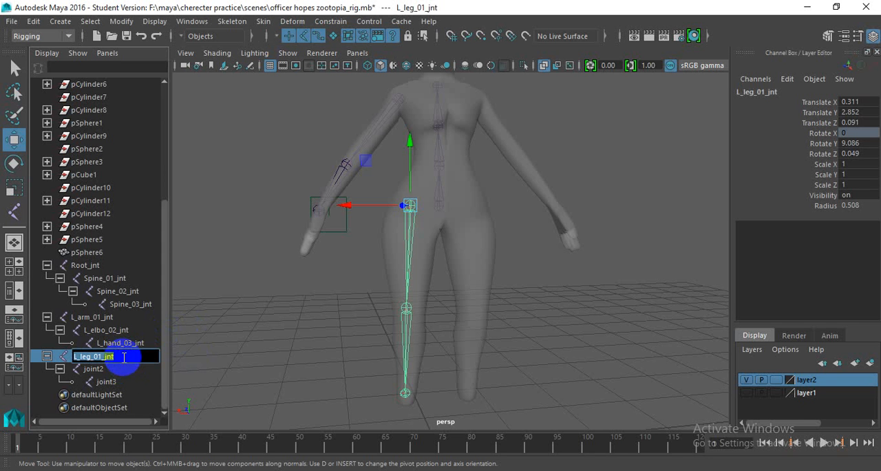
pyautogui.doubleClick(111, 370)
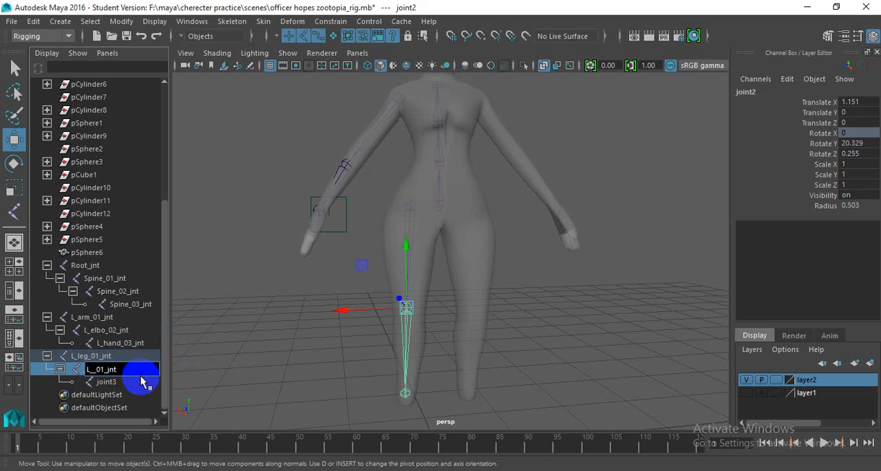
pyautogui.doubleClick(118, 383)
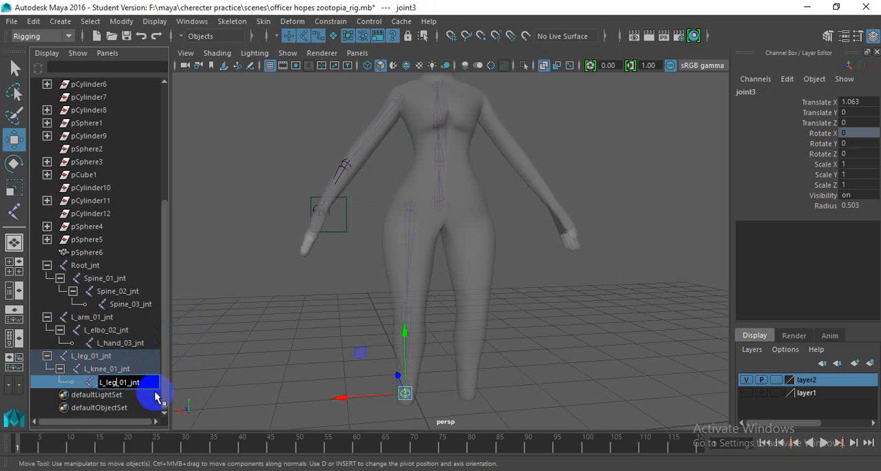
pyautogui.press('BackSpace')
pyautogui.press('BackSpace')
pyautogui.press('BackSpace')
pyautogui.write('ball')
pyautogui.press('Return')
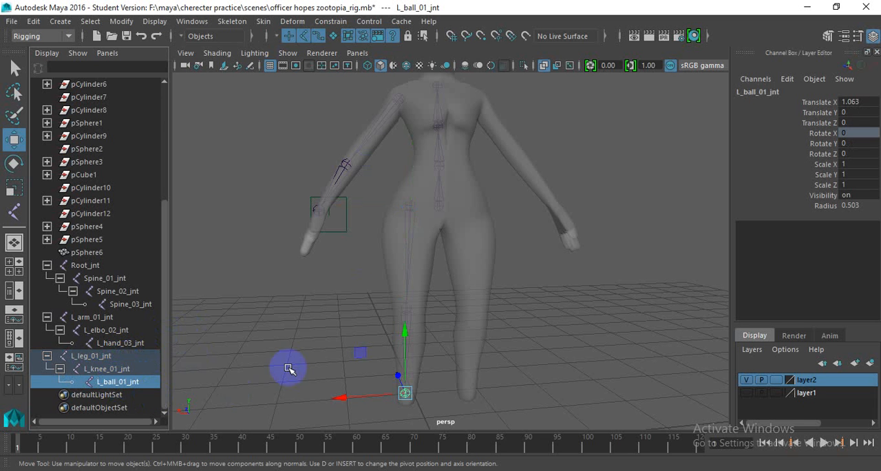
# - Clear the joint selection, frame the left hand and leg in perspective, and show the mesh wireframe over the shading
pyautogui.keyDown('alt'); pyautogui.moveTo(289, 369); pyautogui.dragTo(300, 228); pyautogui.keyUp('alt')
pyautogui.click(301, 211)
pyautogui.click(482, 164)
pyautogui.keyDown('alt'); pyautogui.moveTo(344, 214); pyautogui.dragTo(388, 228, button='middle'); pyautogui.keyUp('alt')
pyautogui.keyDown('alt'); pyautogui.moveTo(372, 269); pyautogui.dragTo(414, 193, button='middle'); pyautogui.keyUp('alt')
pyautogui.scroll(3, 414, 193)
pyautogui.moveTo(387, 215)
pyautogui.keyDown('alt'); pyautogui.mouseDown()
pyautogui.moveTo(462, 209)
pyautogui.moveTo(465, 217)
pyautogui.moveTo(404, 230)
pyautogui.moveTo(393, 214)
pyautogui.moveTo(393, 229)
pyautogui.mouseUp(); pyautogui.keyUp('alt')
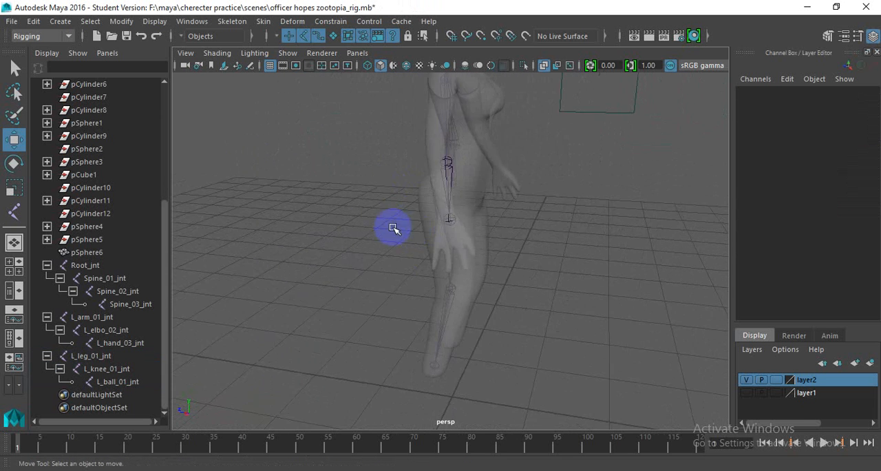
pyautogui.scroll(5, 385, 232)
pyautogui.click(406, 64)
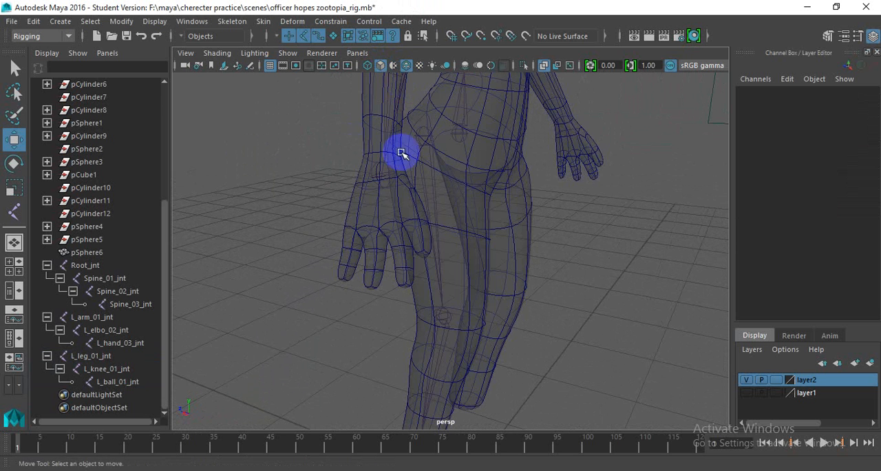
# - Examine the left hand's fingers in perspective from several angles and distances
pyautogui.keyDown('alt'); pyautogui.moveTo(402, 153); pyautogui.dragTo(317, 215); pyautogui.keyUp('alt')
pyautogui.scroll(4, 311, 212)
pyautogui.scroll(-3, 335, 209)
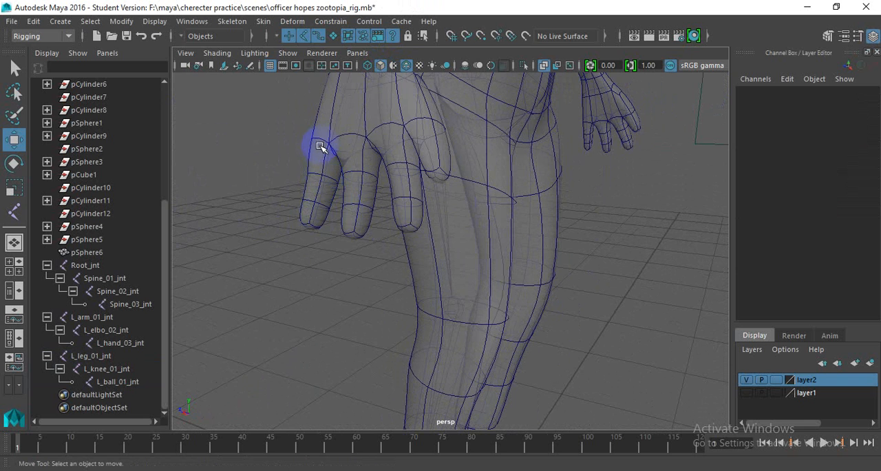
pyautogui.scroll(-3, 321, 147)
pyautogui.keyDown('alt'); pyautogui.moveTo(326, 154); pyautogui.dragTo(409, 183); pyautogui.keyUp('alt')
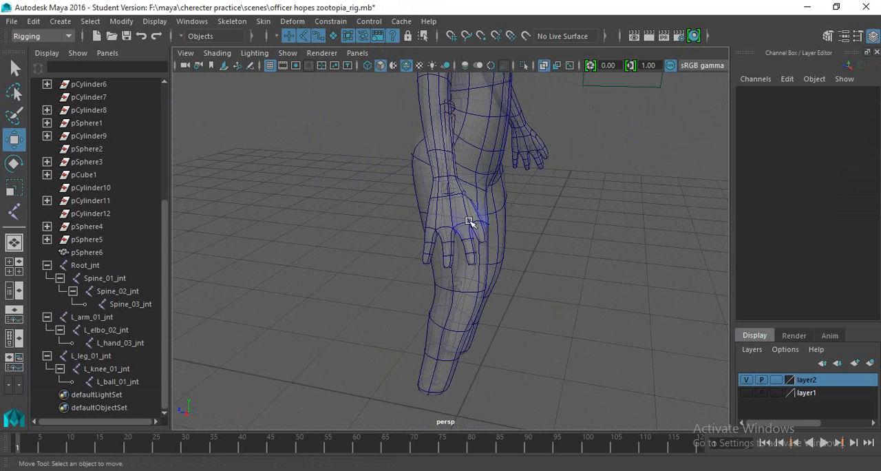
pyautogui.keyDown('alt'); pyautogui.moveTo(468, 222); pyautogui.dragTo(362, 223); pyautogui.keyUp('alt')
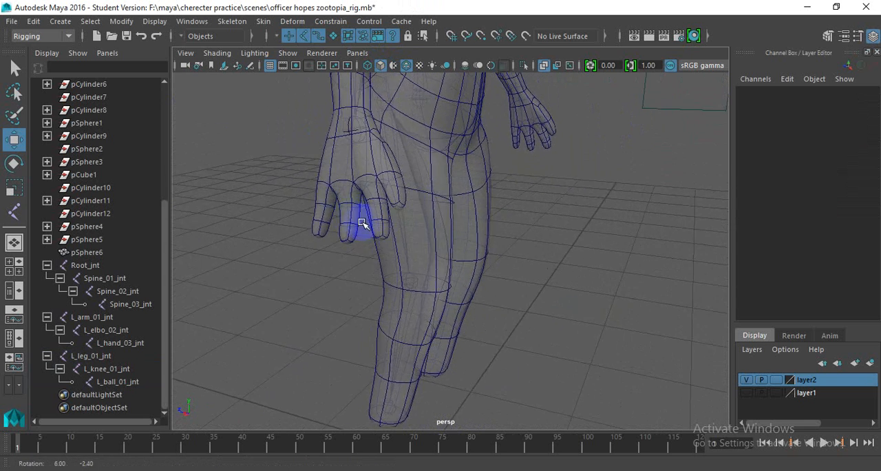
pyautogui.scroll(4, 362, 223)
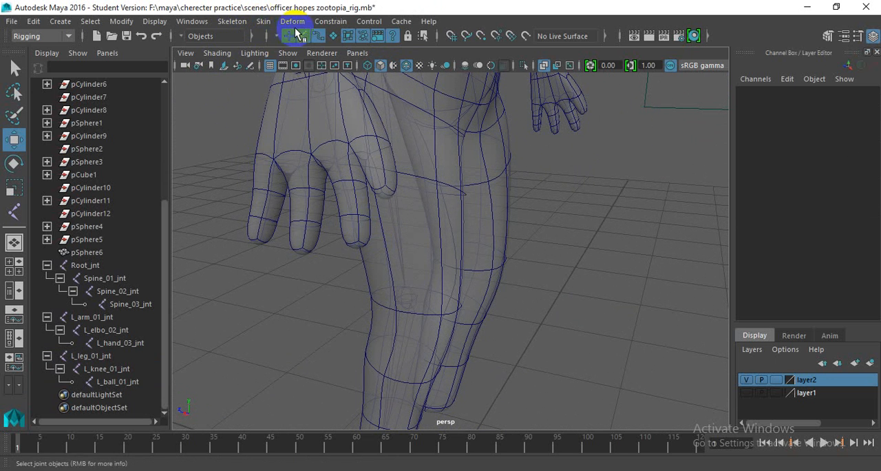
pyautogui.click(263, 21)
pyautogui.click(264, 22)
pyautogui.click(292, 22)
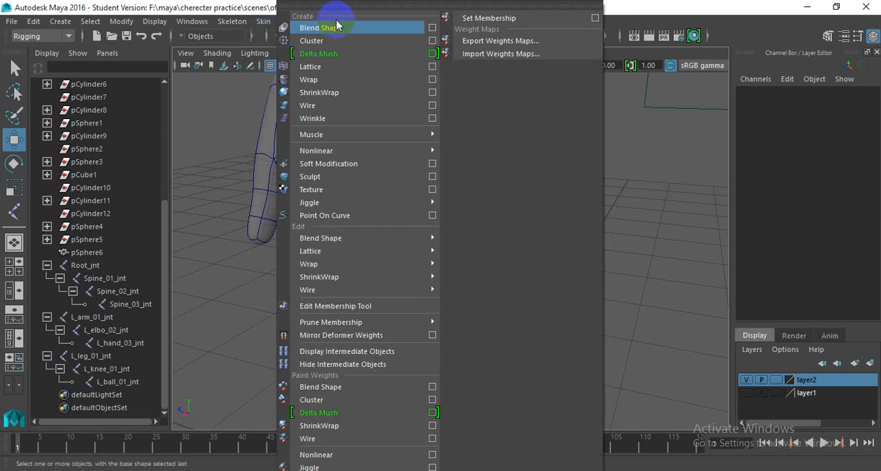
pyautogui.moveTo(230, 22)
pyautogui.click(252, 66)
pyautogui.click(252, 66)
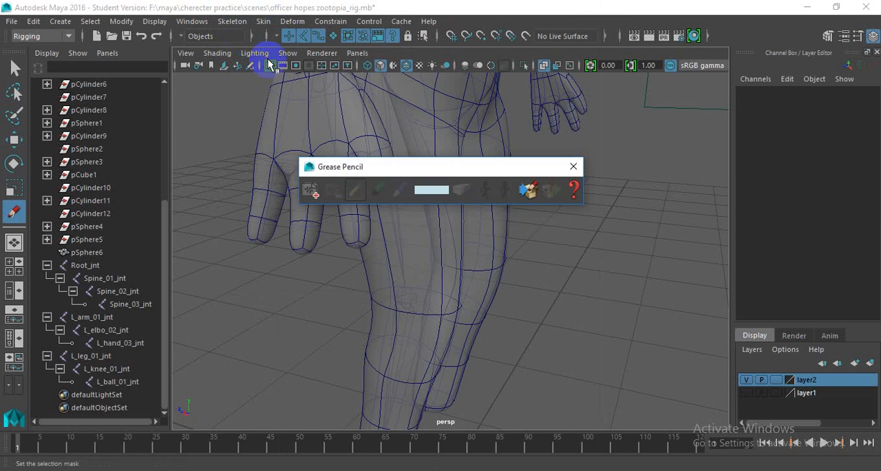
pyautogui.click(574, 166)
# - Create a four-joint chain along the left hand's outermost finger, from the knuckle to the fingertip
pyautogui.click(233, 22)
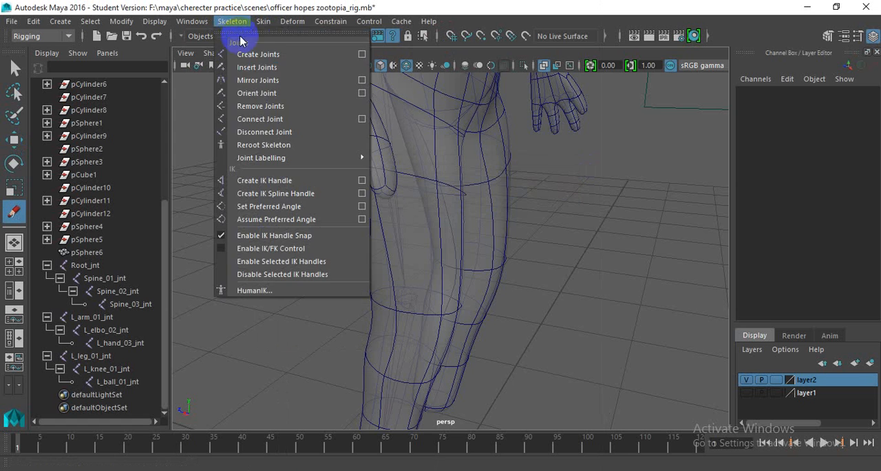
pyautogui.click(260, 53)
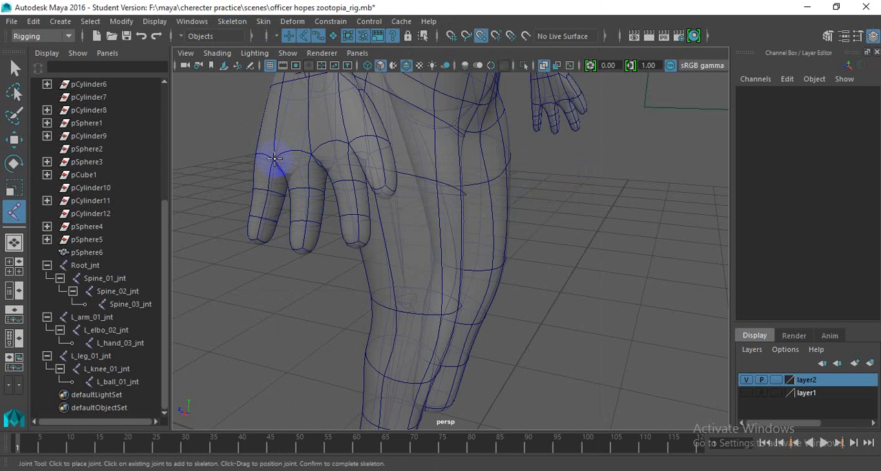
pyautogui.click(274, 159)
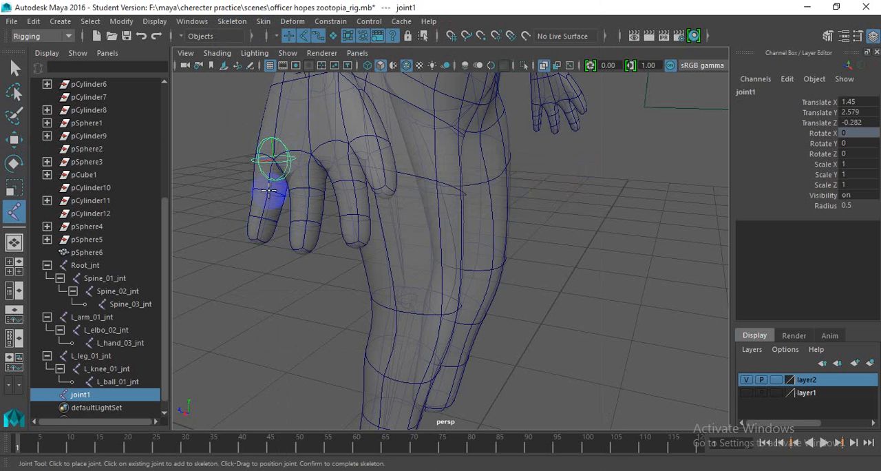
pyautogui.click(267, 212)
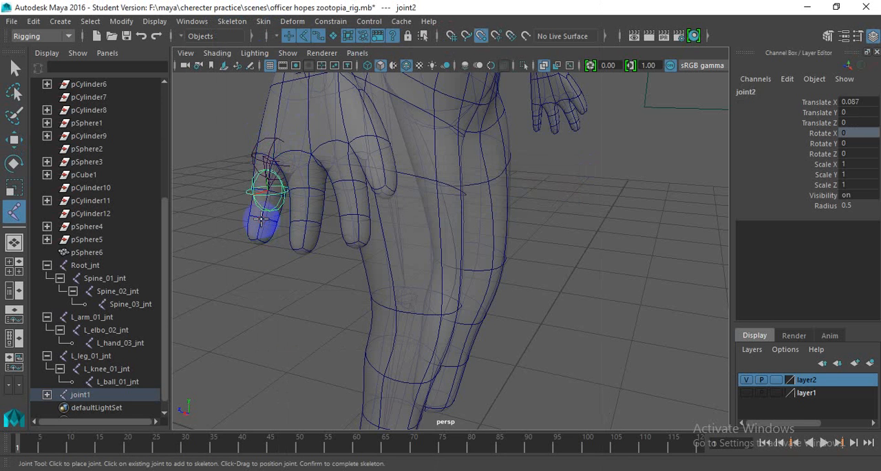
pyautogui.click(261, 218)
pyautogui.click(257, 237)
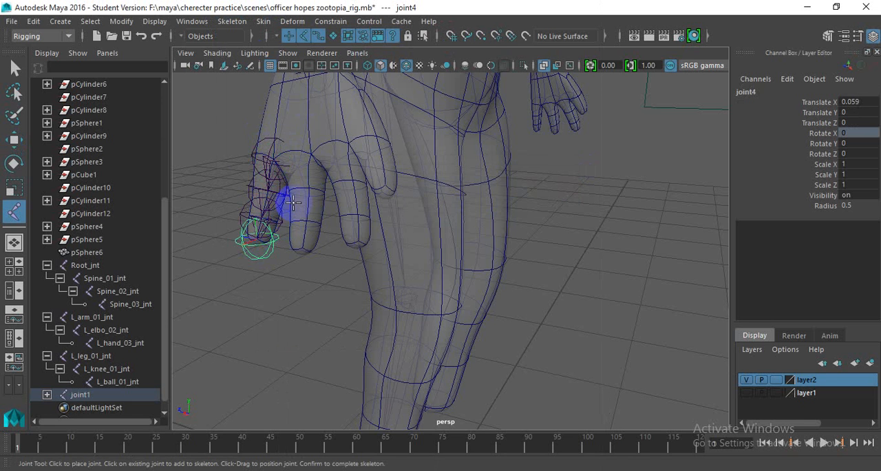
pyautogui.press('Return')
pyautogui.press('w')
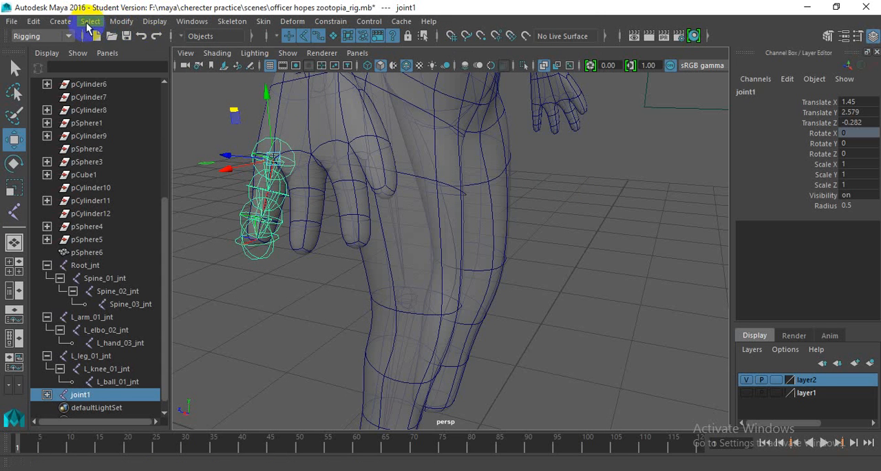
# - Reduce the joint display size to 0.08
pyautogui.click(33, 21)
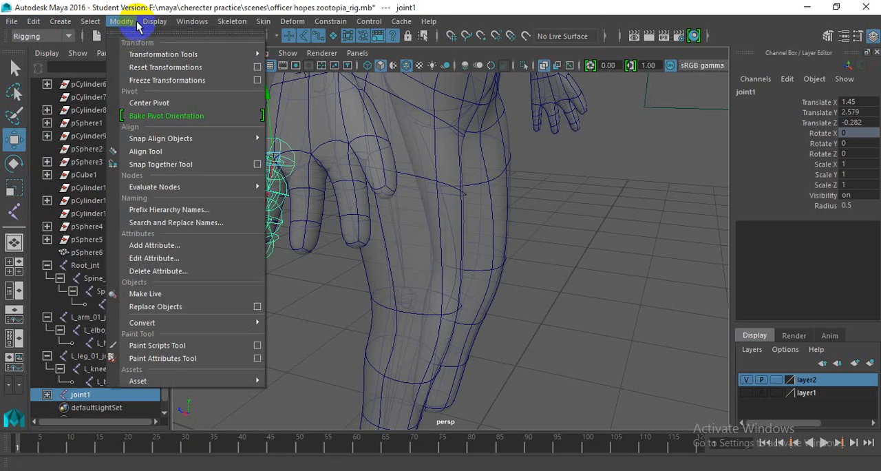
pyautogui.click(137, 27)
pyautogui.click(154, 21)
pyautogui.moveTo(239, 232)
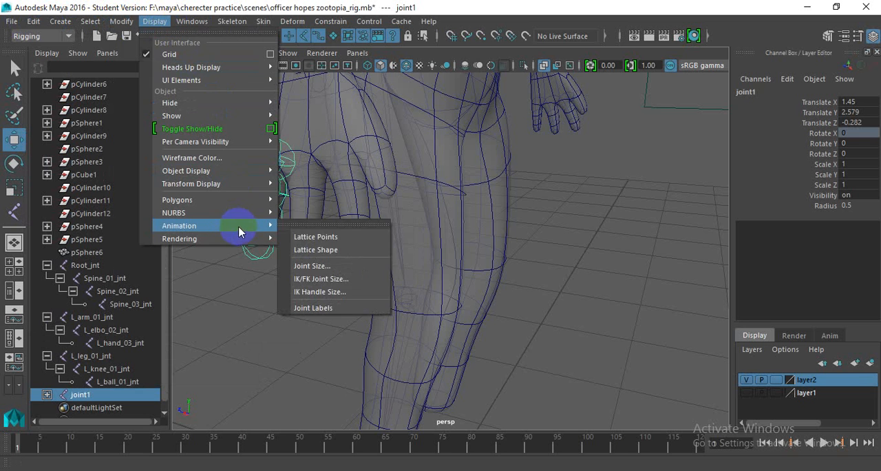
pyautogui.click(330, 266)
pyautogui.moveTo(393, 199); pyautogui.dragTo(359, 202)
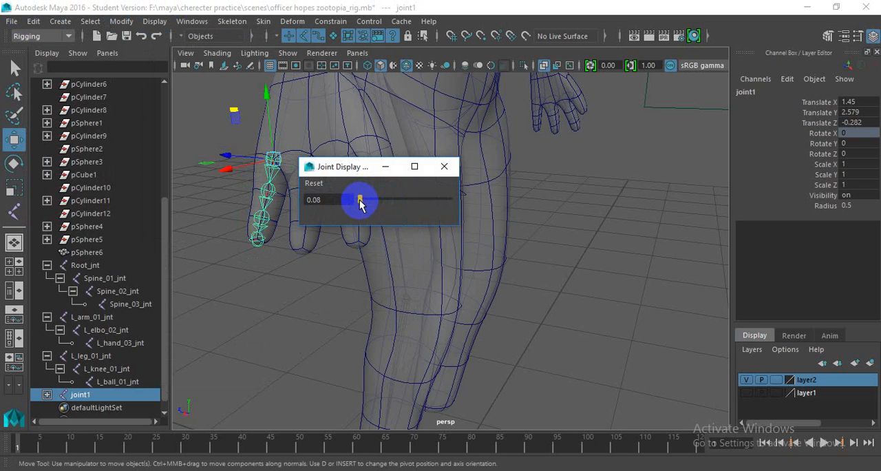
pyautogui.click(442, 169)
# - Rotate the new finger chain from its base joint to about 15.9 degrees in Y
pyautogui.scroll(5, 365, 205)
pyautogui.keyDown('alt'); pyautogui.moveTo(393, 218); pyautogui.dragTo(436, 237, button='middle'); pyautogui.keyUp('alt')
pyautogui.keyDown('alt'); pyautogui.moveTo(436, 237); pyautogui.dragTo(503, 223); pyautogui.keyUp('alt')
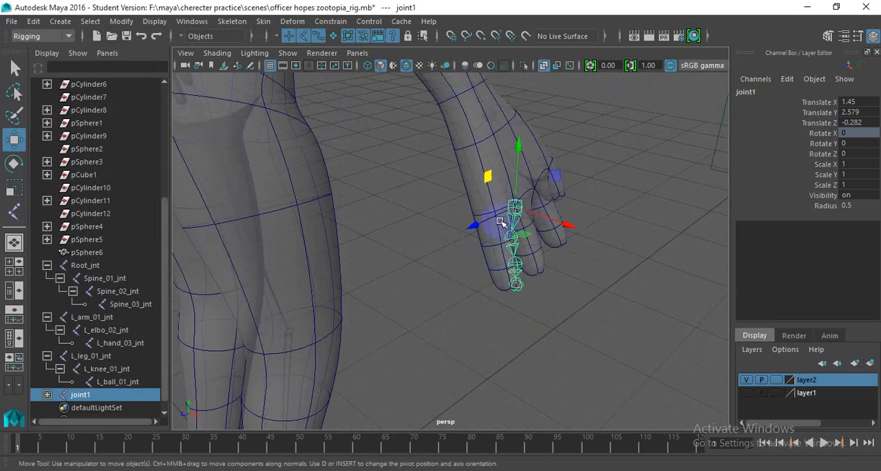
pyautogui.scroll(3, 503, 223)
pyautogui.press('e')
pyautogui.keyDown('alt'); pyautogui.moveTo(608, 210); pyautogui.dragTo(459, 220); pyautogui.keyUp('alt')
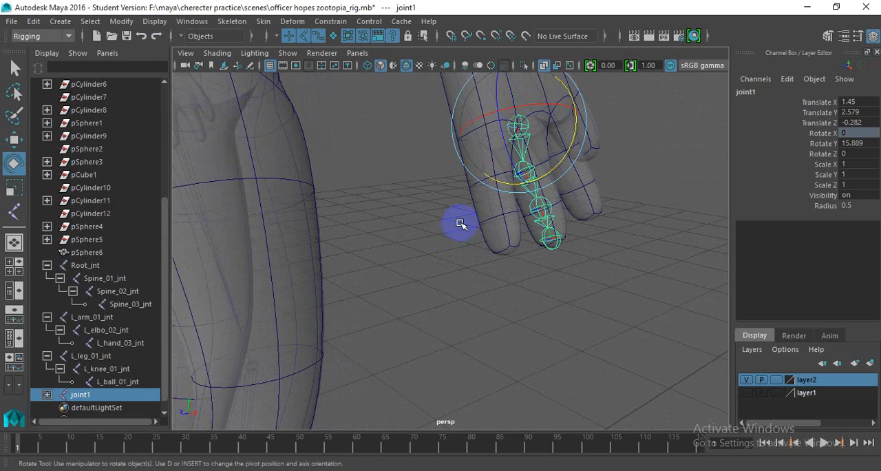
# - Move the finger chain's base joint toward the knuckle, to about 1.4 in X and -0.222 in Z
pyautogui.press('q')
pyautogui.press('w')
pyautogui.keyDown('alt'); pyautogui.moveTo(524, 197); pyautogui.dragTo(359, 232); pyautogui.keyUp('alt')
# - Rotate the finger chain's base joint to about 15.3 degrees in Y and -6.6 degrees in Z to follow the finger
pyautogui.press('e')
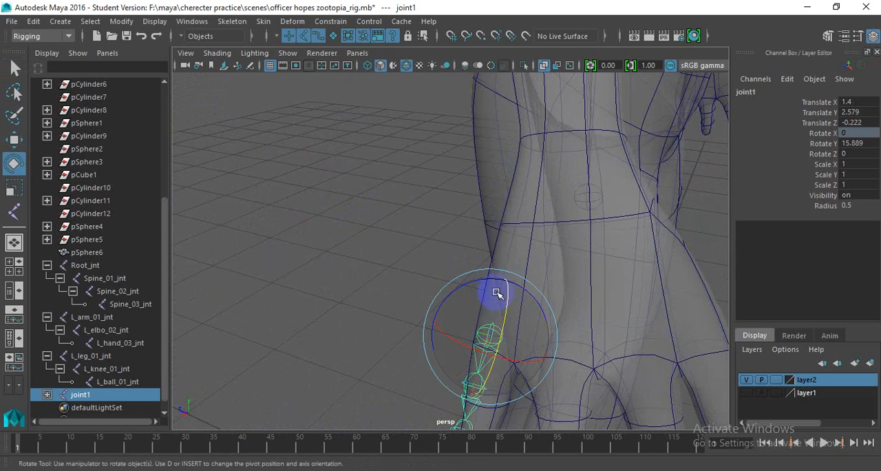
pyautogui.keyDown('alt'); pyautogui.moveTo(495, 291); pyautogui.dragTo(423, 256); pyautogui.keyUp('alt')
pyautogui.keyDown('alt'); pyautogui.moveTo(423, 256); pyautogui.dragTo(417, 255, button='middle'); pyautogui.keyUp('alt')
pyautogui.keyDown('alt'); pyautogui.moveTo(417, 255); pyautogui.dragTo(424, 168); pyautogui.keyUp('alt')
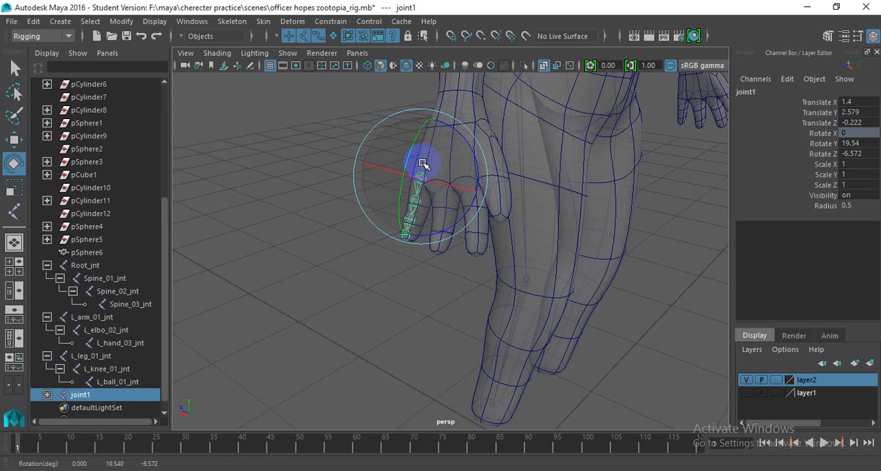
pyautogui.keyDown('alt'); pyautogui.moveTo(437, 209); pyautogui.dragTo(336, 235); pyautogui.keyUp('alt')
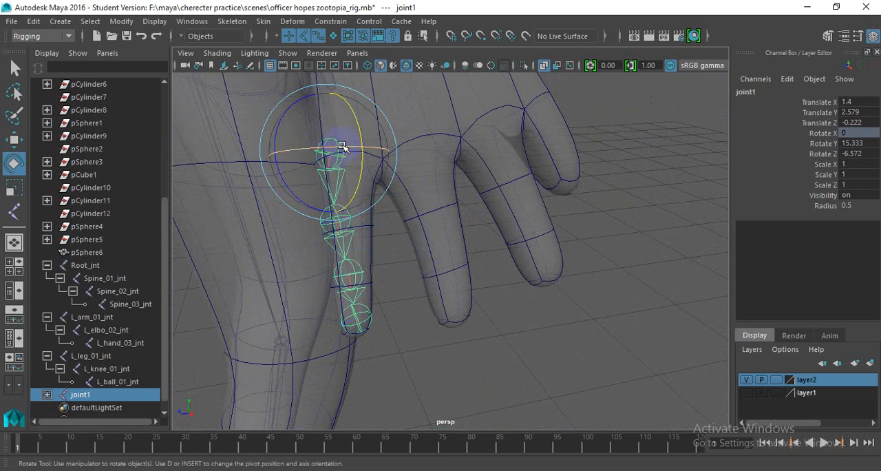
# - Reposition the finger chain's base joint to about 1.407, 2.581, -0.246 and rotate it to about 9.7 degrees in Y and -0.4 in Z
pyautogui.press('w')
pyautogui.moveTo(328, 153); pyautogui.dragTo(349, 150)
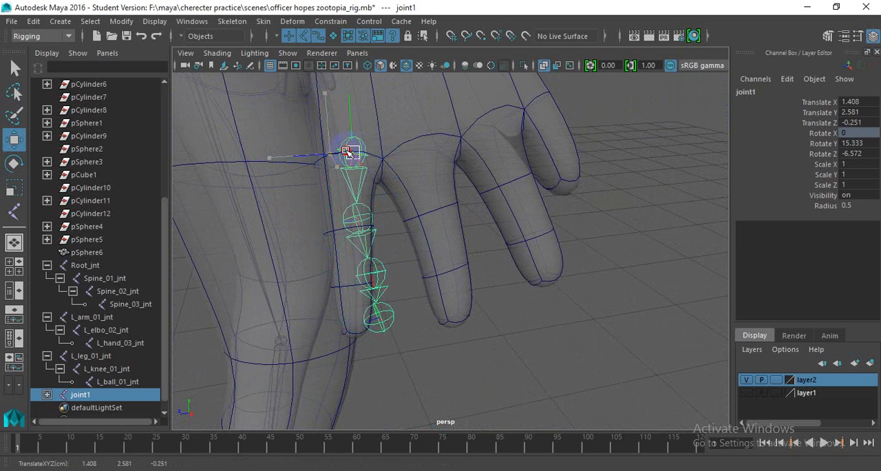
pyautogui.press('e')
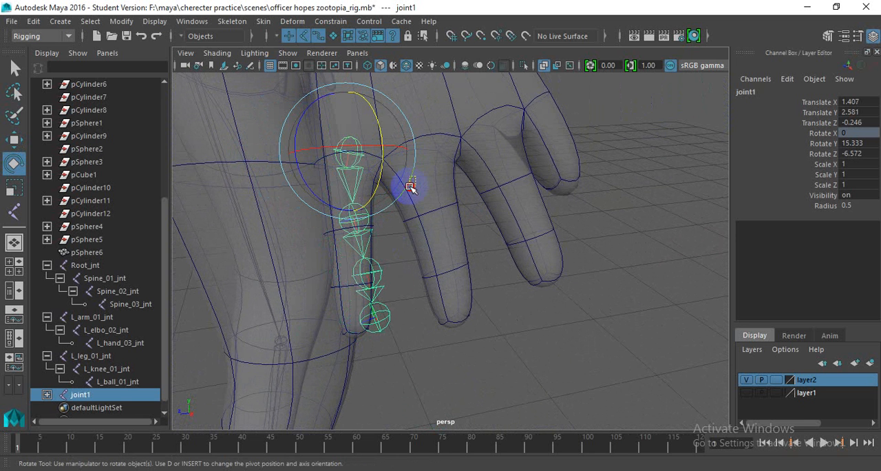
pyautogui.moveTo(408, 185); pyautogui.dragTo(404, 190)
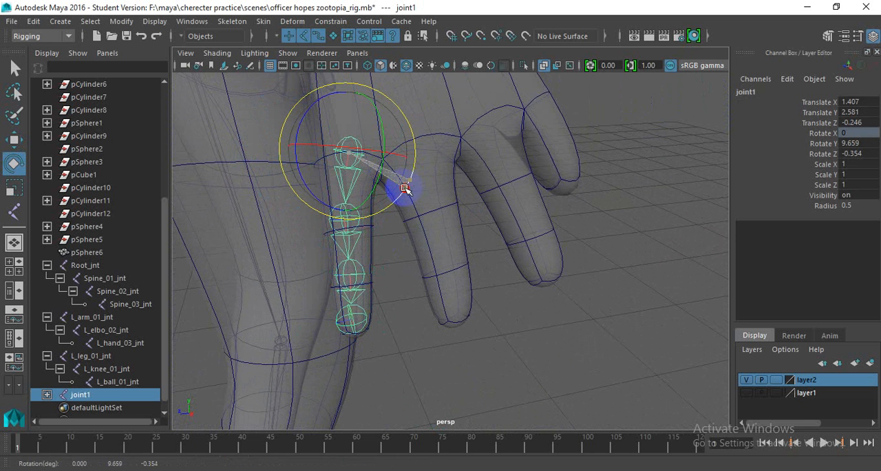
# - Step through the finger chain's joints between fingertip and base, checking their fit inside the finger mesh, and end with the base joint selected
pyautogui.scroll(-5, 401, 204)
pyautogui.keyDown('alt'); pyautogui.moveTo(386, 232); pyautogui.dragTo(419, 213); pyautogui.keyUp('alt')
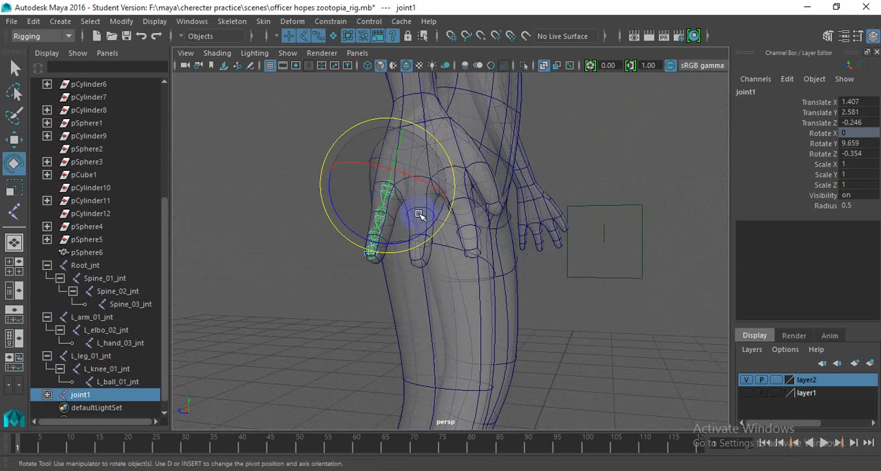
pyautogui.scroll(3, 417, 219)
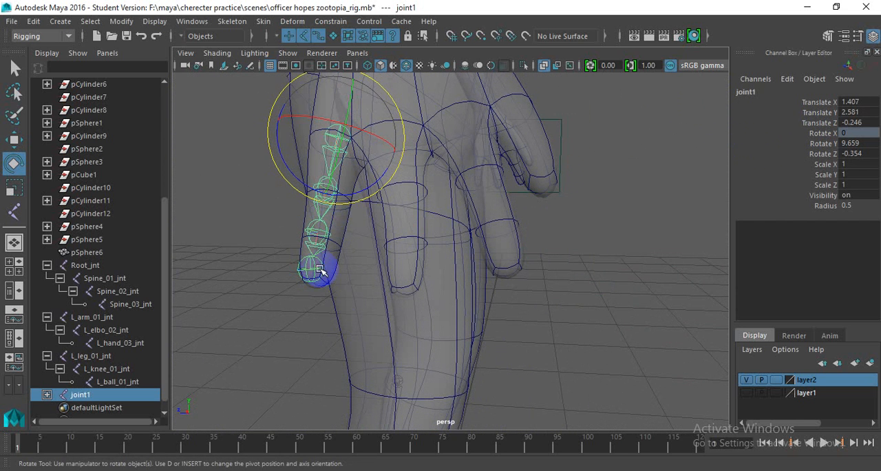
pyautogui.click(328, 265)
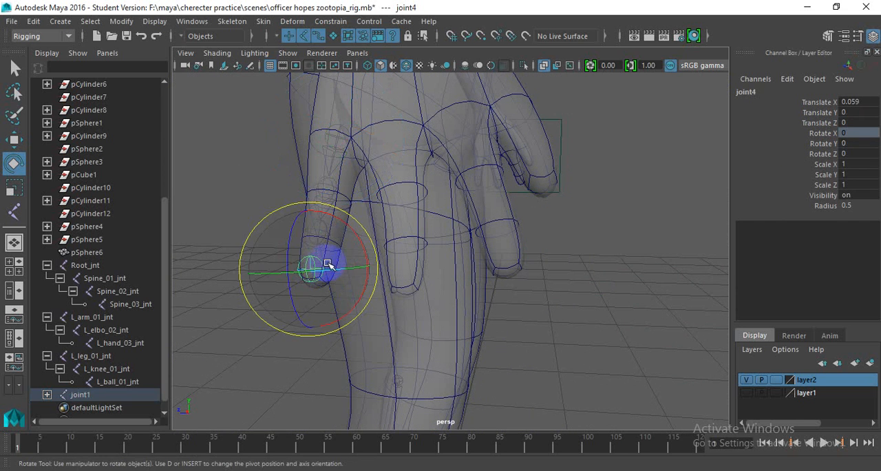
pyautogui.press('w')
pyautogui.press('Up')
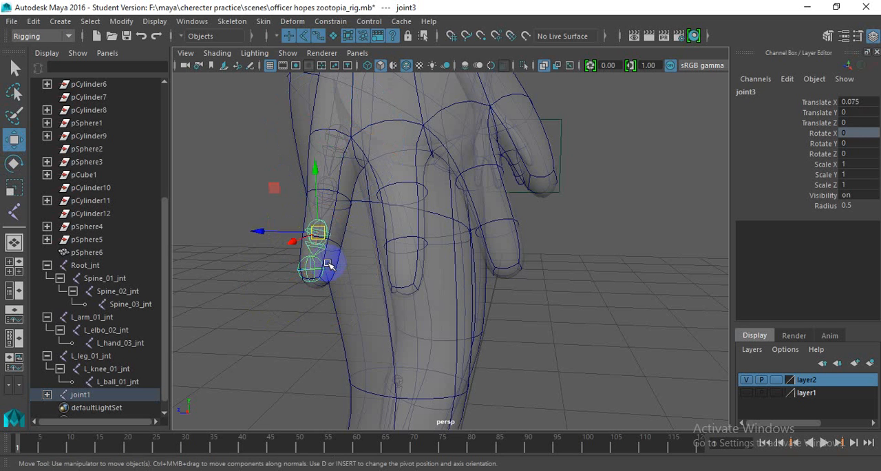
pyautogui.press('Up')
pyautogui.press('Up')
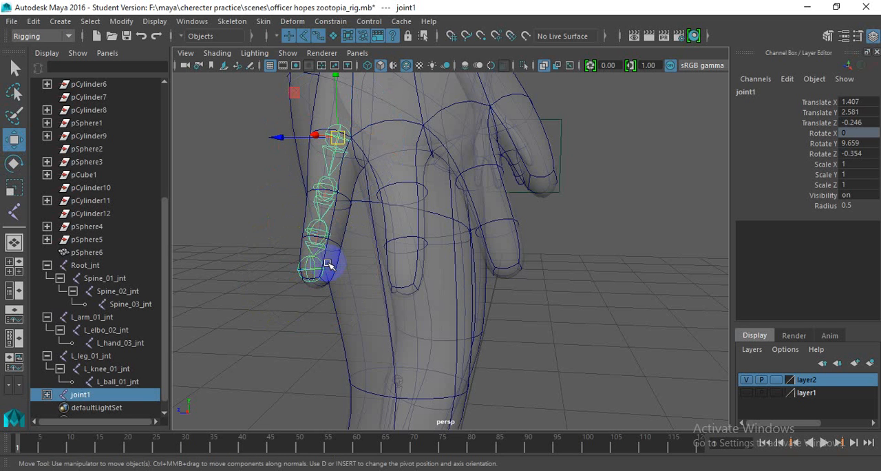
pyautogui.press('Down')
pyautogui.press('Down')
pyautogui.press('Down')
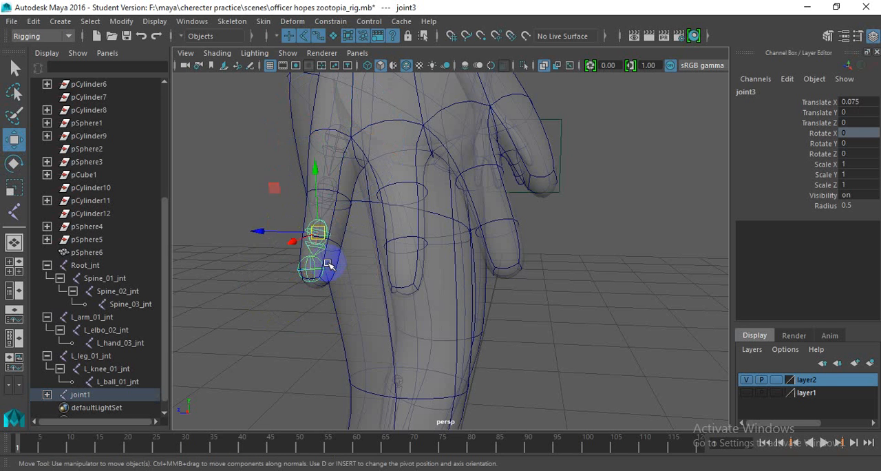
pyautogui.press('Up')
pyautogui.press('Up')
pyautogui.press('Up')
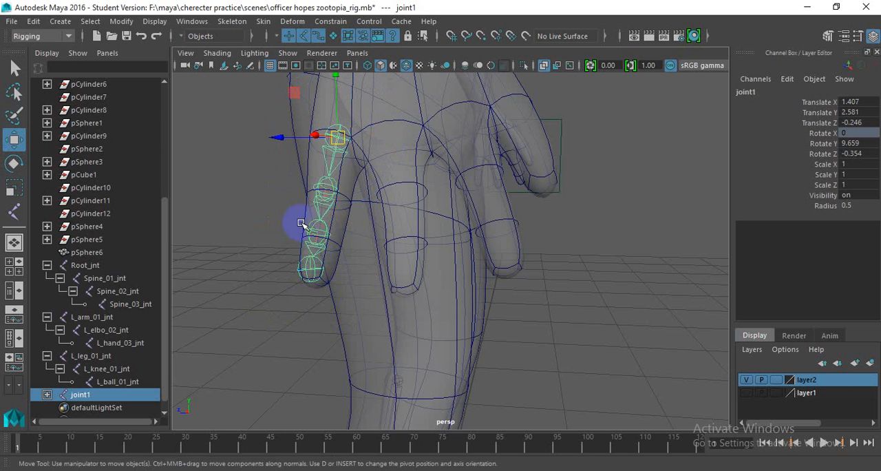
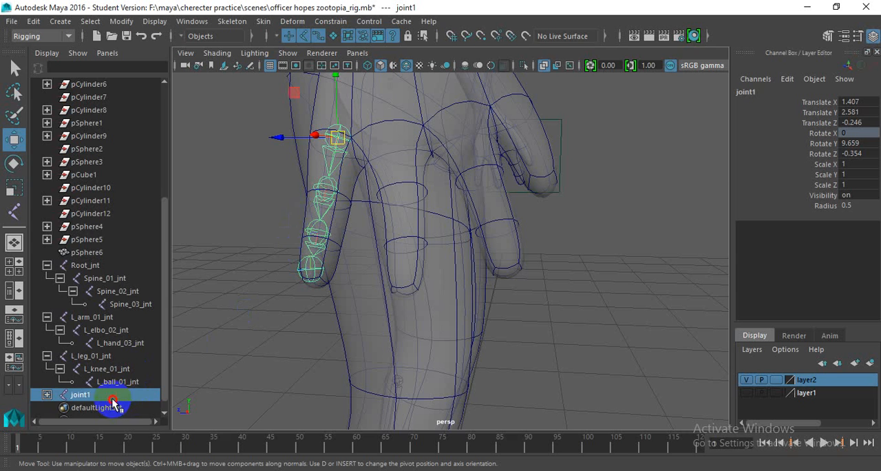
# - Expand the finger chain's full hierarchy and rename its base joint as l_hand_pinky_01_jnt
pyautogui.doubleClick(62, 397)
pyautogui.click(47, 394)
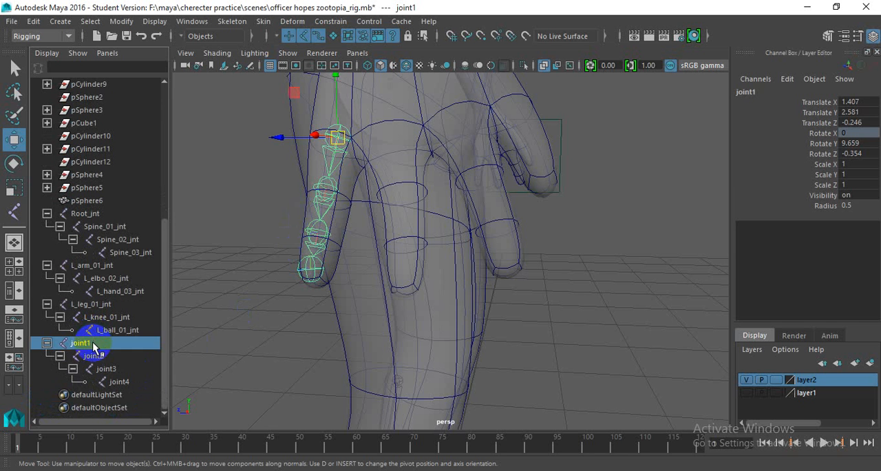
pyautogui.doubleClick(103, 342)
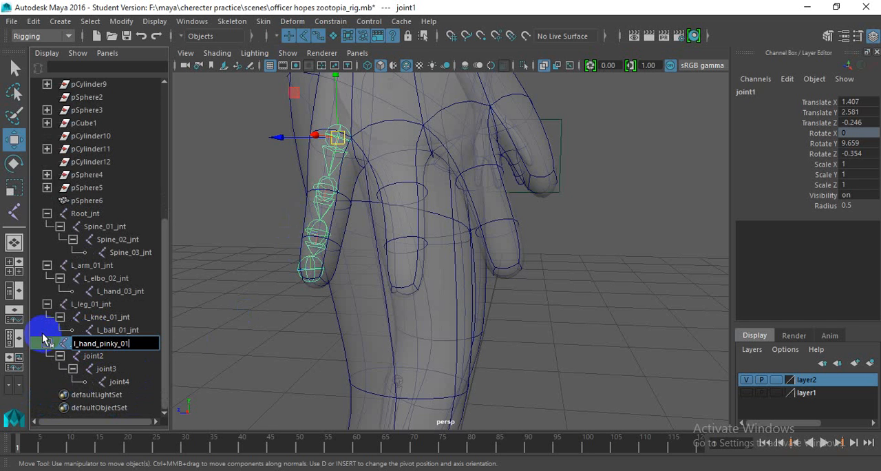
pyautogui.write('t')
pyautogui.press('Return')
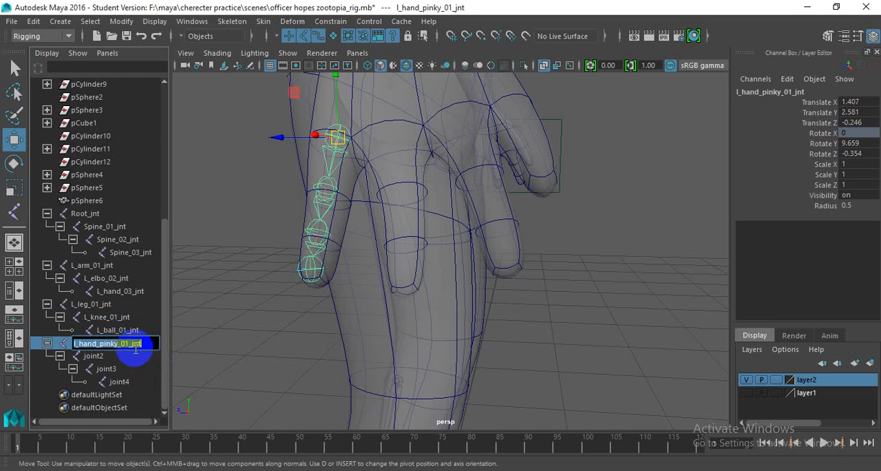
# - Copy the base joint's name and rename joint2 as l_hand_pinky_02_jnt
pyautogui.doubleClick(115, 342)
pyautogui.hotkey('ctrl', 'c')
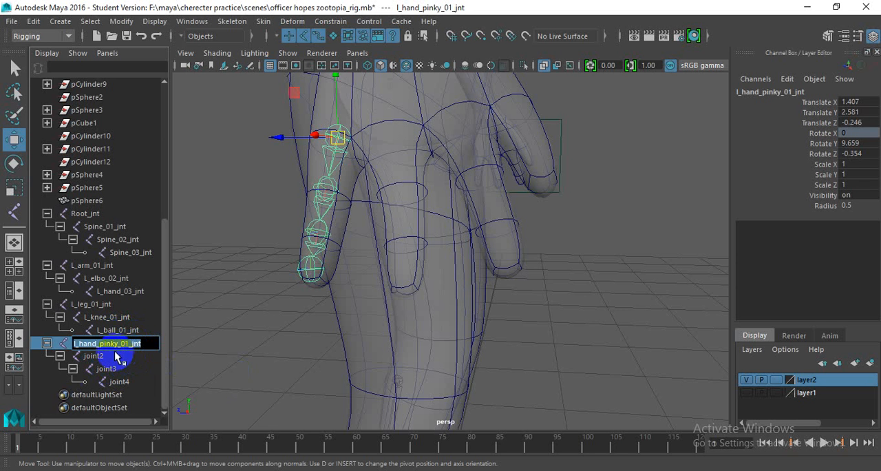
pyautogui.doubleClick(110, 356)
pyautogui.hotkey('ctrl', 'v')
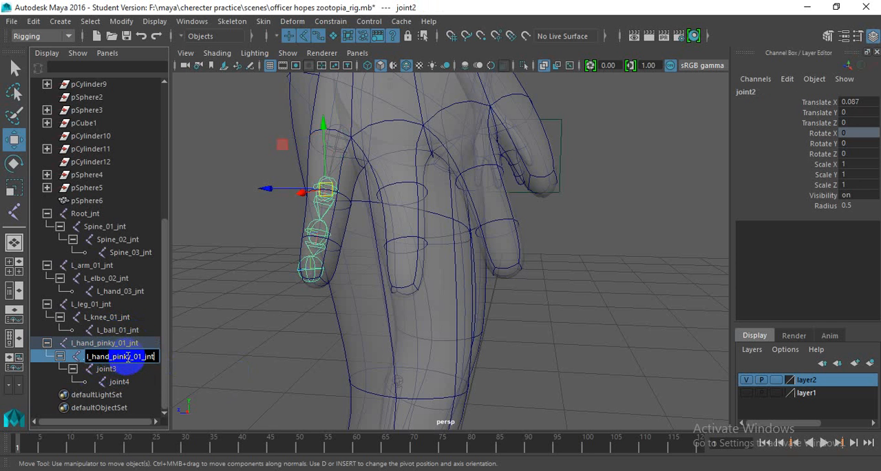
pyautogui.click(143, 357)
pyautogui.write('2')
pyautogui.press('Return')
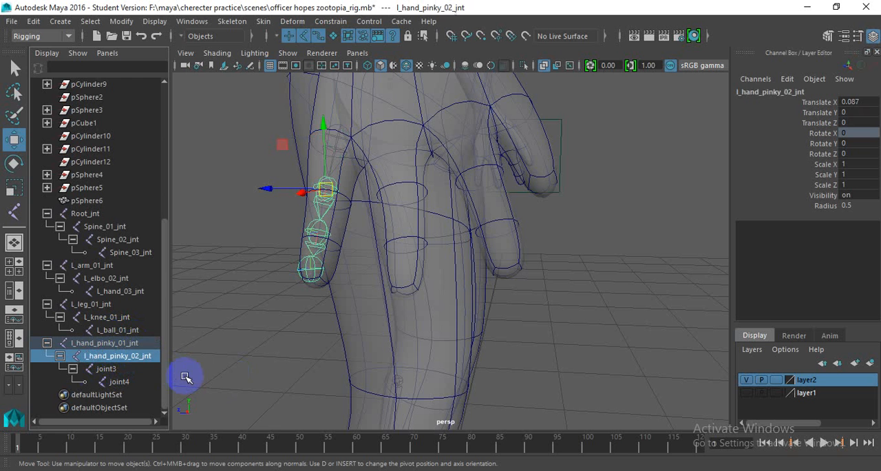
# - Rename joint3 as l_hand_pinky_03_jnt, reusing the copied joint name
pyautogui.doubleClick(139, 370)
pyautogui.hotkey('ctrl', 'v')
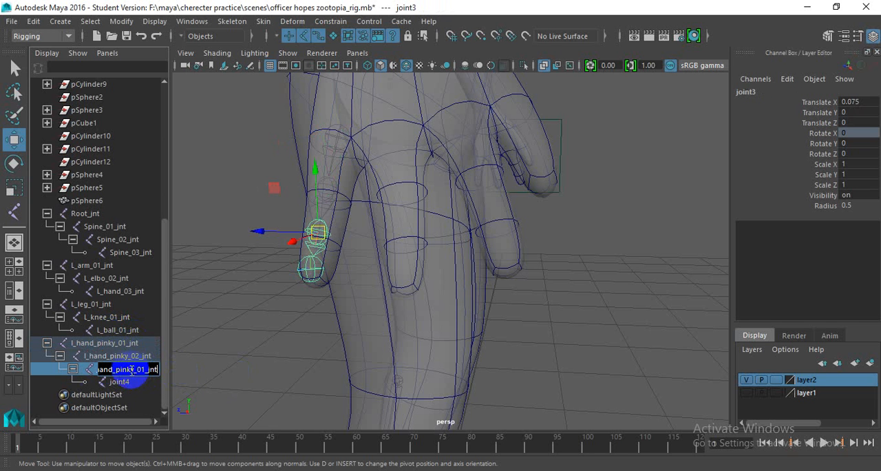
pyautogui.click(142, 369)
pyautogui.press('Delete')
pyautogui.write('3')
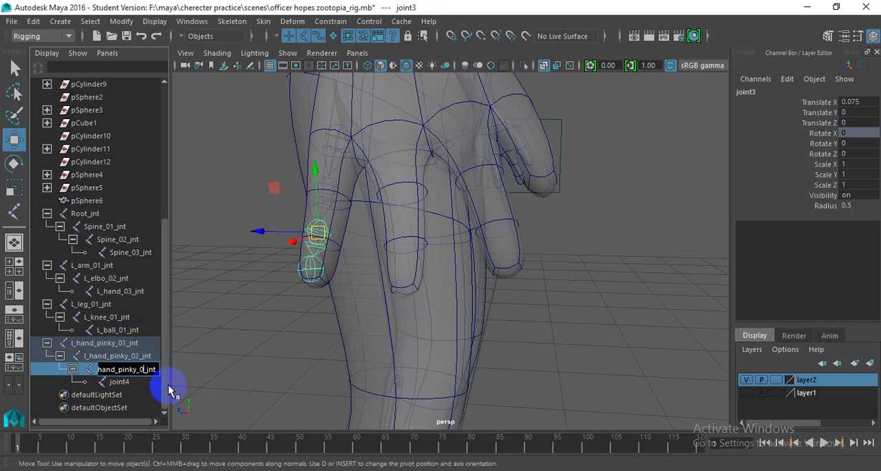
pyautogui.press('Return')
# - Rename the fingertip joint, joint4, as l_hand_pinky_04_jnt
pyautogui.click(134, 383)
pyautogui.doubleClick(134, 383)
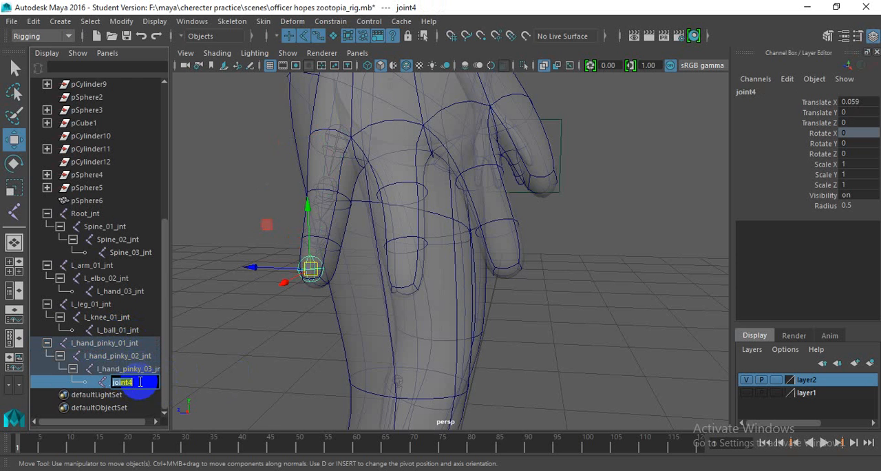
pyautogui.hotkey('ctrl', 'v')
pyautogui.press('BackSpace')
pyautogui.write('4')
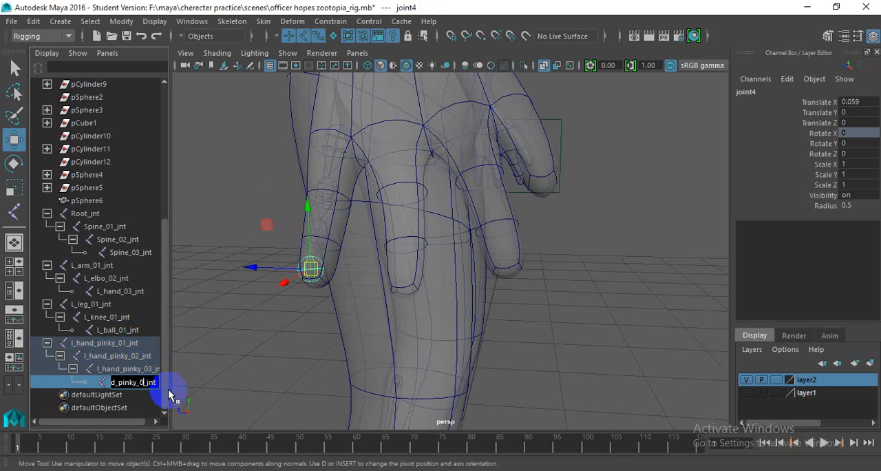
pyautogui.press('Return')
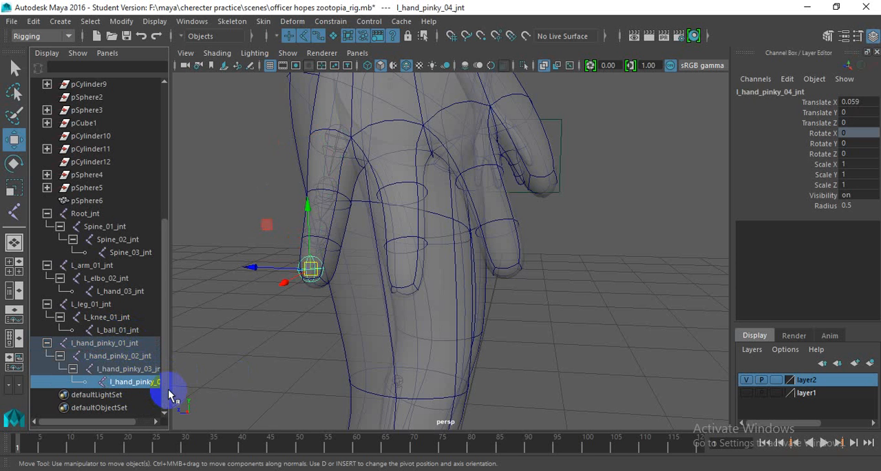
# - Duplicate the pinky joint chain from its base joint and move the copy in Z to about -0.357, into the adjacent ring finger
pyautogui.click(336, 135)
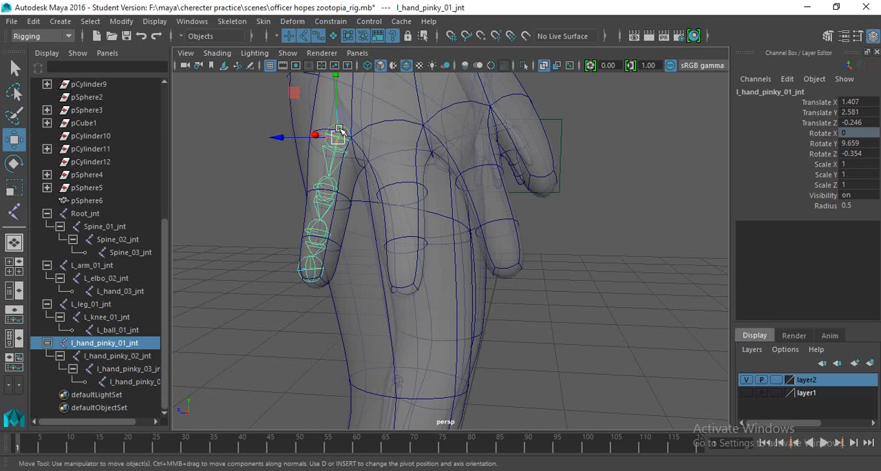
pyautogui.hotkey('ctrl', 'd')
pyautogui.moveTo(283, 137); pyautogui.dragTo(313, 200)
pyautogui.scroll(-5, 381, 160)
pyautogui.scroll(4, 426, 212)
pyautogui.keyDown('alt'); pyautogui.moveTo(411, 212); pyautogui.dragTo(475, 214); pyautogui.keyUp('alt')
# - Rotate the duplicated chain's base joint to about 12.8 degrees in Y and -13.4 in Z, and shift it to -0.345 in Z
pyautogui.press('e')
pyautogui.keyDown('alt'); pyautogui.moveTo(468, 226); pyautogui.dragTo(480, 139); pyautogui.keyUp('alt')
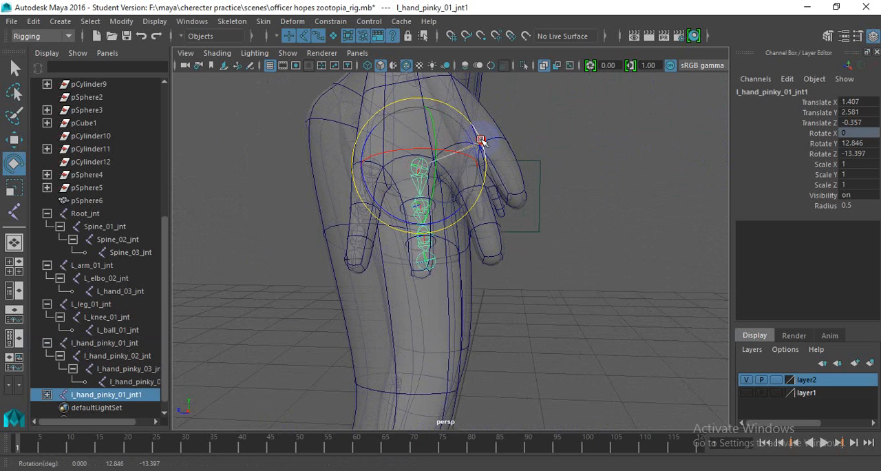
pyautogui.press('w')
pyautogui.keyDown('alt'); pyautogui.moveTo(467, 210); pyautogui.dragTo(377, 169); pyautogui.keyUp('alt')
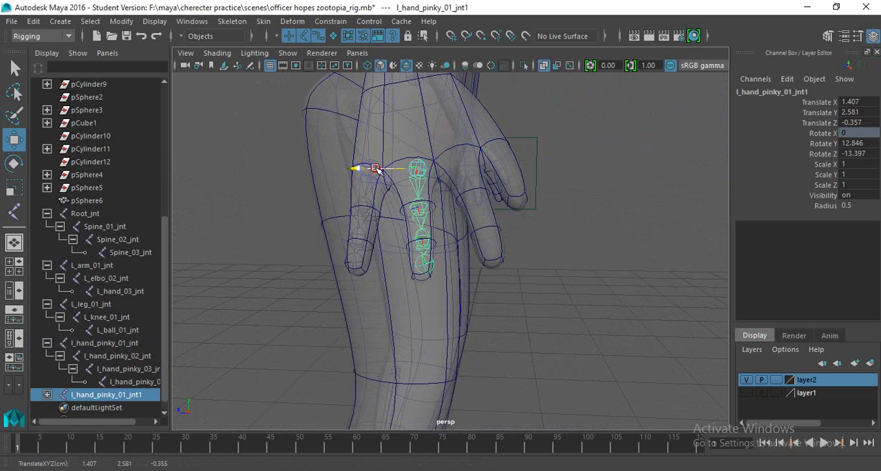
pyautogui.keyDown('alt'); pyautogui.moveTo(400, 202); pyautogui.dragTo(422, 166); pyautogui.keyUp('alt')
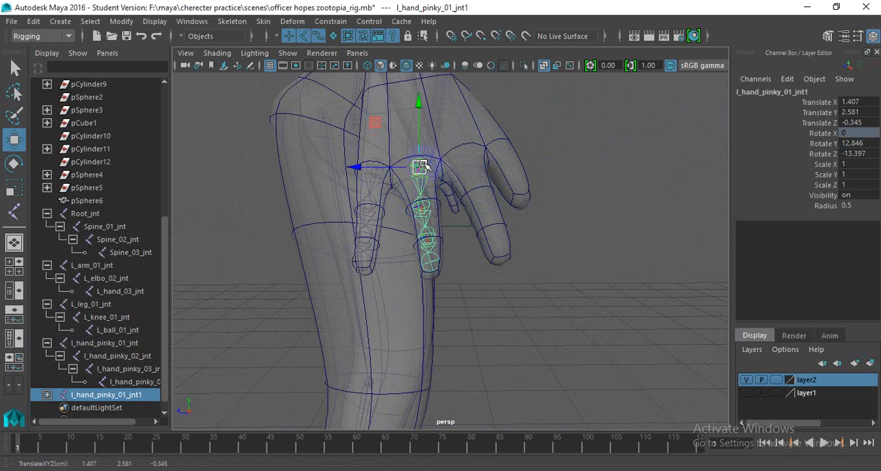
# - Scale the duplicated chain's base joint to about 1.049 in X and rotate it to about 8.3 degrees in Y to fit the ring finger
pyautogui.press('r')
pyautogui.moveTo(425, 228); pyautogui.dragTo(426, 245)
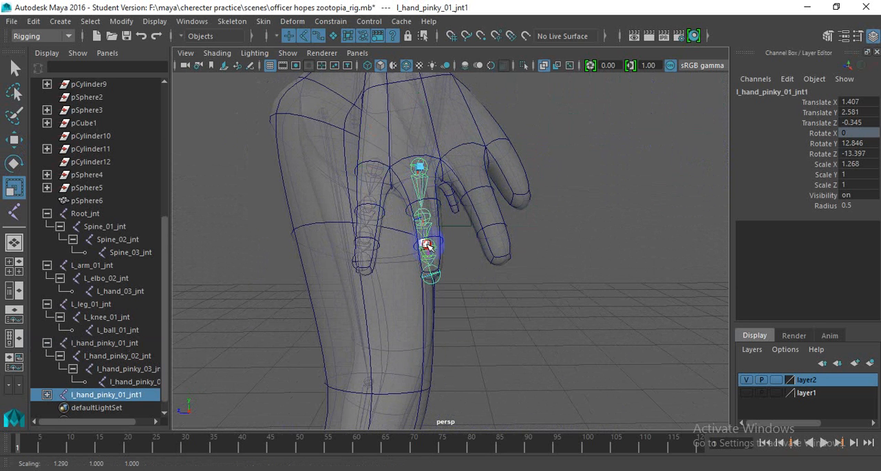
pyautogui.press('e')
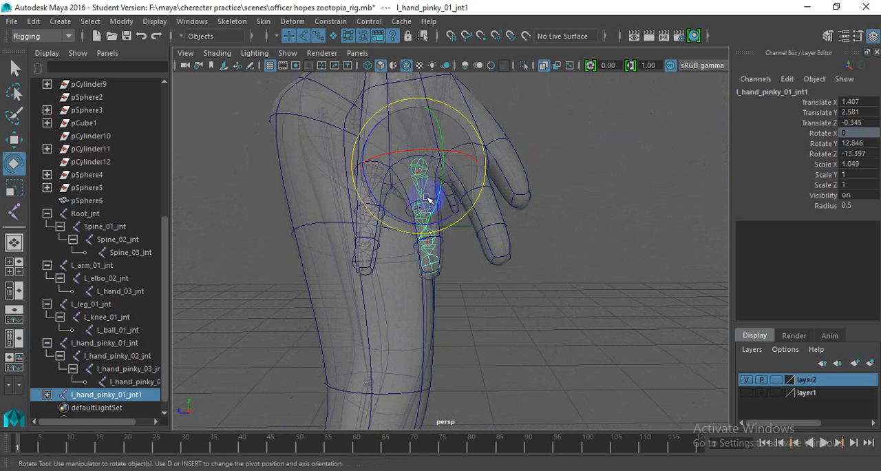
pyautogui.moveTo(435, 191); pyautogui.dragTo(435, 196)
pyautogui.keyDown('alt'); pyautogui.moveTo(435, 198); pyautogui.dragTo(373, 228); pyautogui.keyUp('alt')
pyautogui.scroll(3, 370, 236)
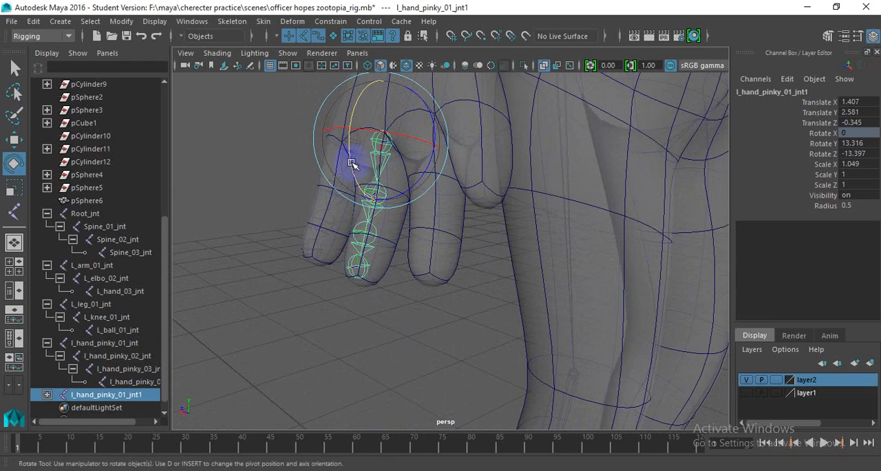
pyautogui.moveTo(351, 163); pyautogui.dragTo(446, 197)
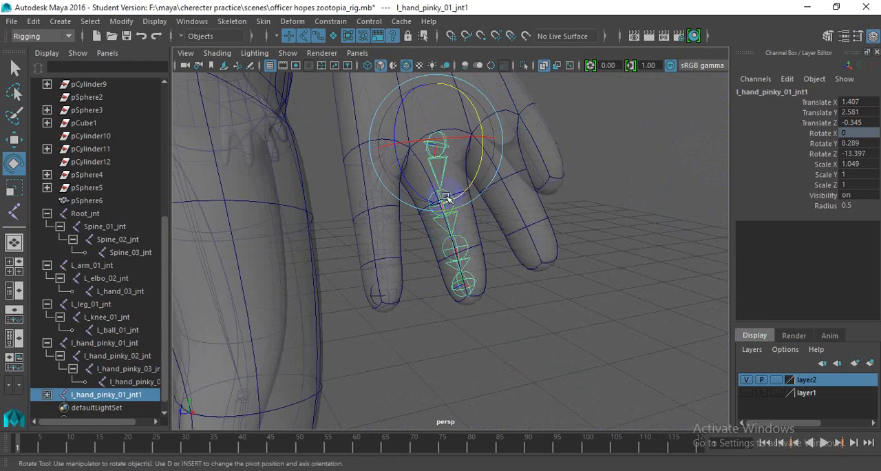
# - Check the duplicated chain's joints inside the ring finger and scale its second joint to about 1.059 in X
pyautogui.click(454, 247)
pyautogui.keyDown('alt'); pyautogui.moveTo(485, 243); pyautogui.dragTo(395, 245); pyautogui.keyUp('alt')
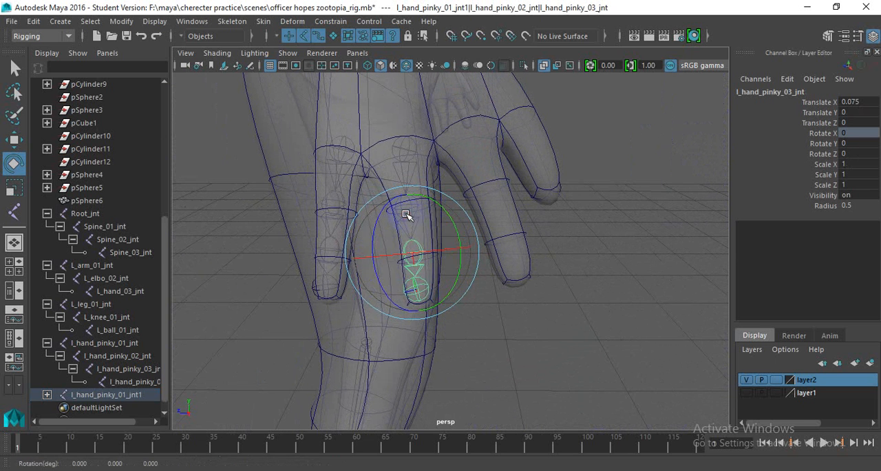
pyautogui.click(405, 151)
pyautogui.click(414, 219)
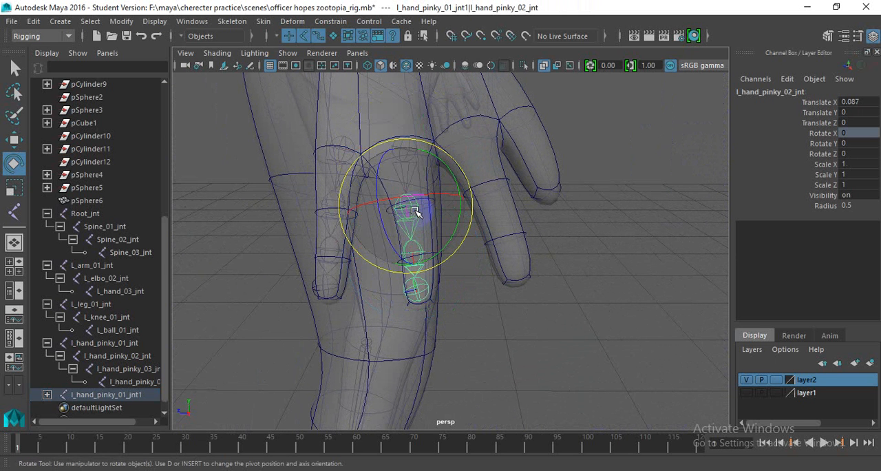
pyautogui.press('Down')
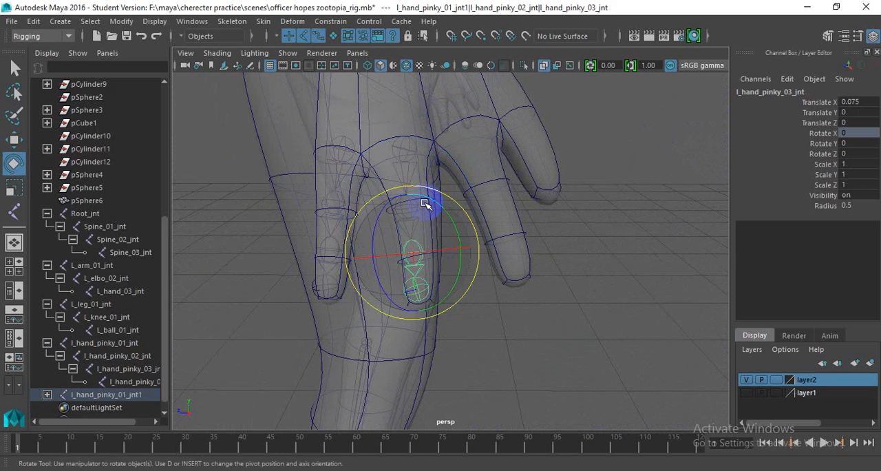
pyautogui.press('Up')
pyautogui.press('r')
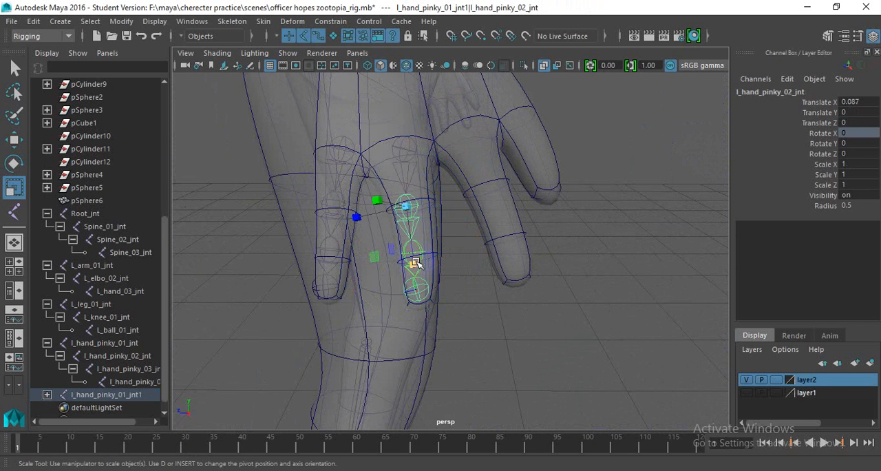
pyautogui.moveTo(415, 262); pyautogui.dragTo(410, 225)
# - Expand the duplicated chain and rename its base joint as l_hand_ring_01_jnt1
pyautogui.click(399, 191)
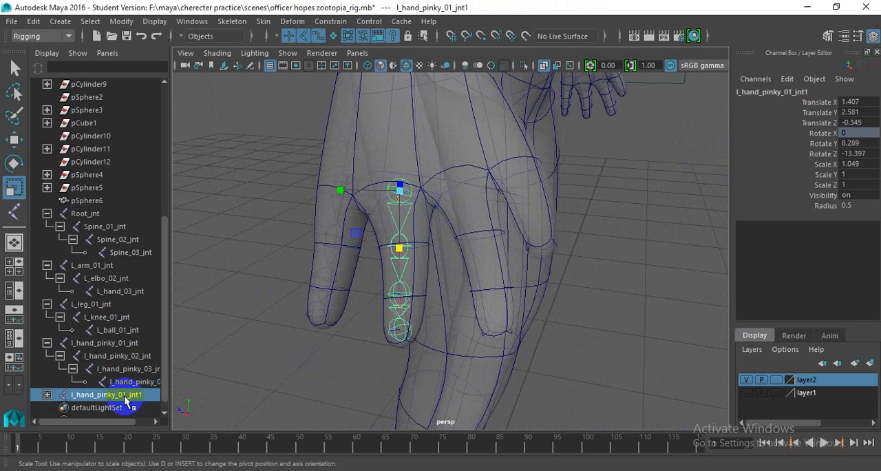
pyautogui.click(47, 394)
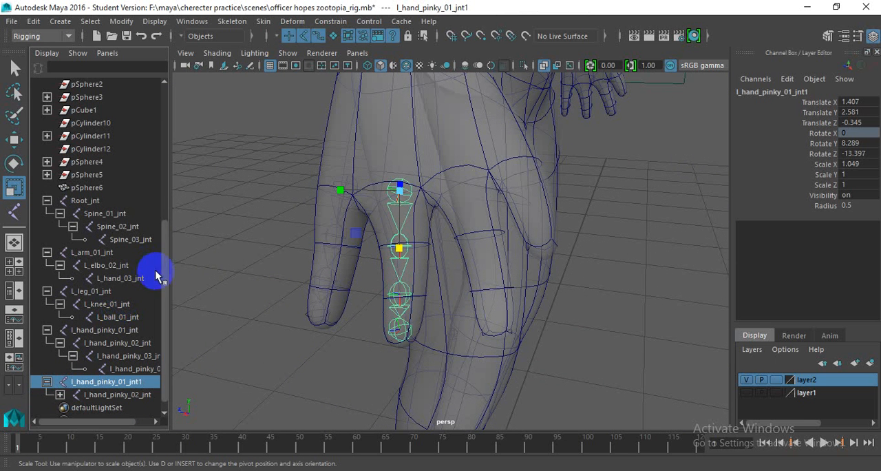
pyautogui.scroll(-1, 154, 271)
pyautogui.doubleClick(141, 370)
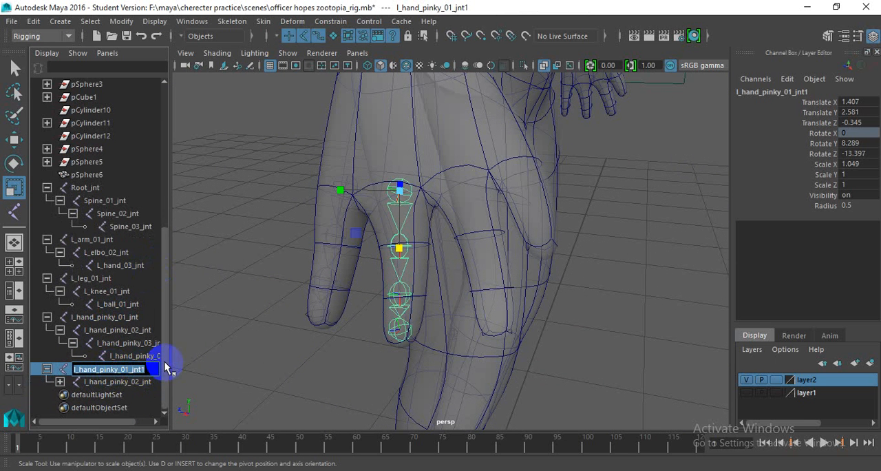
pyautogui.click(101, 370)
pyautogui.moveTo(100, 369); pyautogui.dragTo(120, 369)
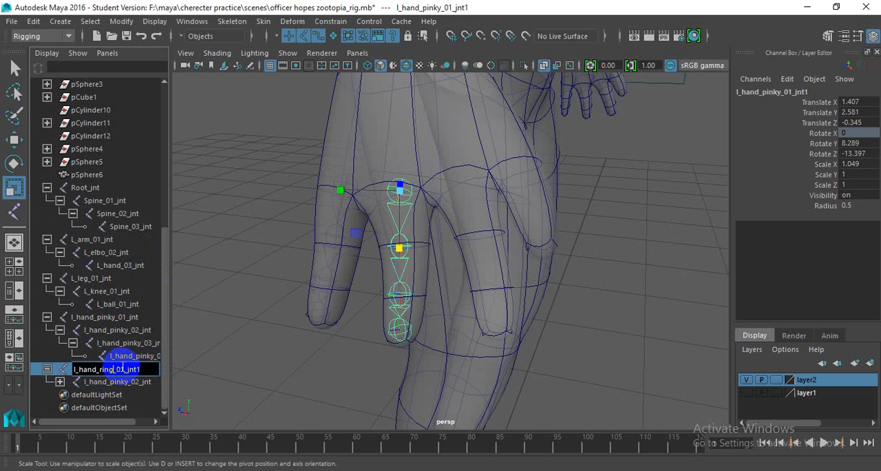
pyautogui.press('Return')
# - Expand the ring chain's remaining joints and rename its second joint as l_hand_ring_02_jnt
pyautogui.click(115, 382)
pyautogui.doubleClick(114, 382)
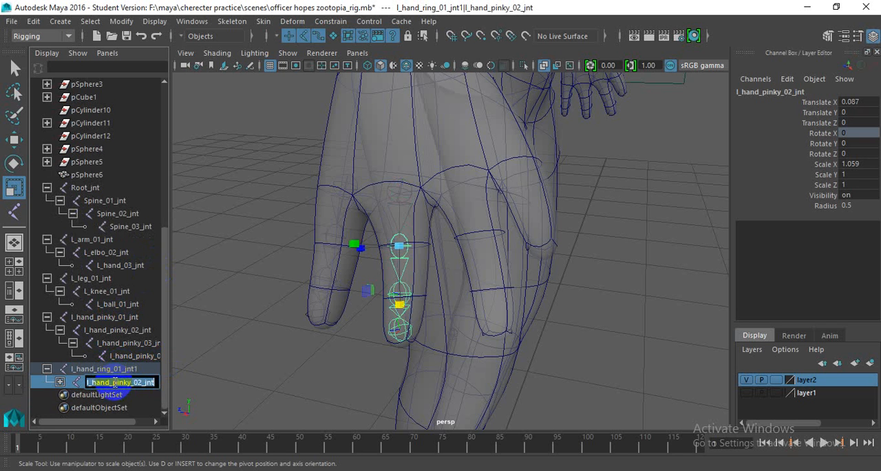
pyautogui.click(60, 382)
pyautogui.scroll(-1, 84, 373)
pyautogui.doubleClick(115, 358)
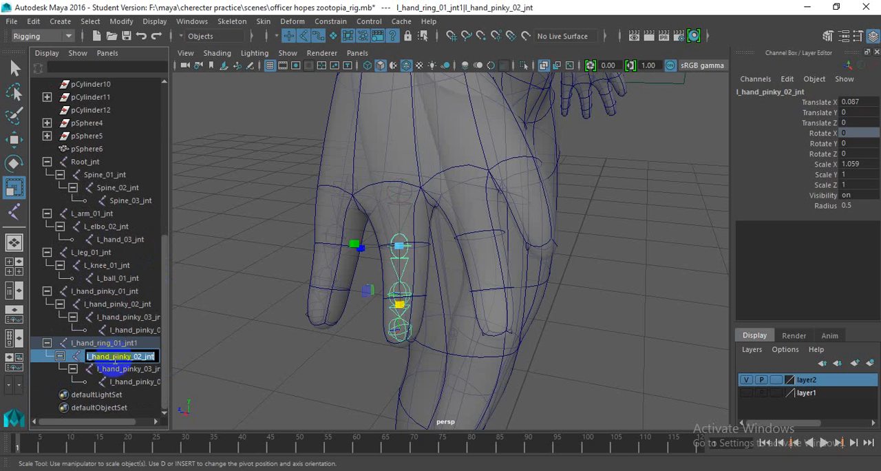
pyautogui.moveTo(112, 357); pyautogui.dragTo(130, 355)
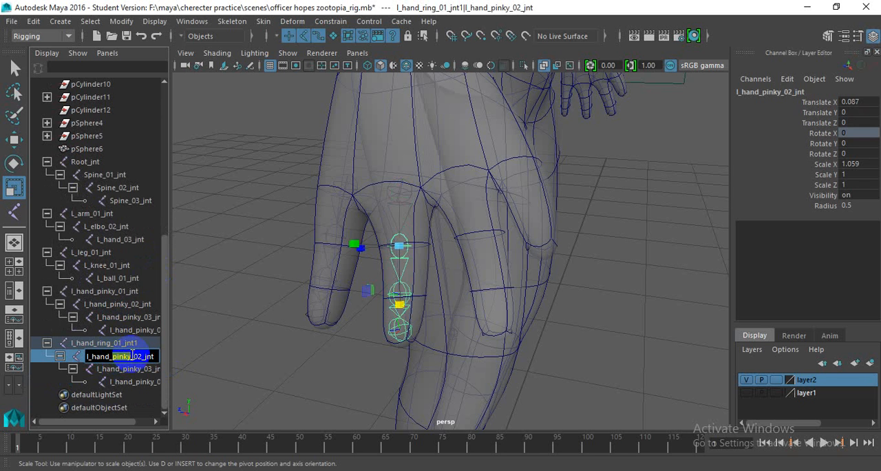
pyautogui.press('Return')
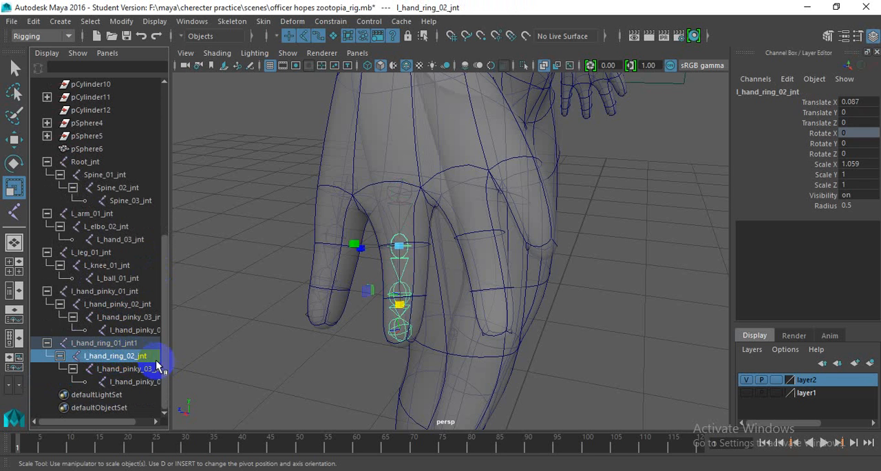
# - Rename the ring chain's third joint as l_hand_ring_03_jnt
pyautogui.click(116, 369)
pyautogui.doubleClick(116, 369)
pyautogui.moveTo(115, 369); pyautogui.dragTo(153, 372)
pyautogui.write('ring')
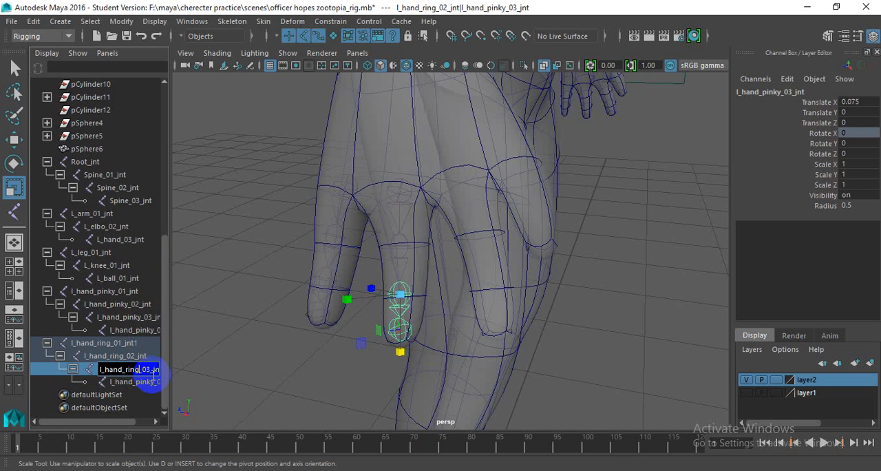
pyautogui.press('Return')
# - Rename the ring chain's fingertip joint as l_hand_ring_04_jnt
pyautogui.doubleClick(142, 382)
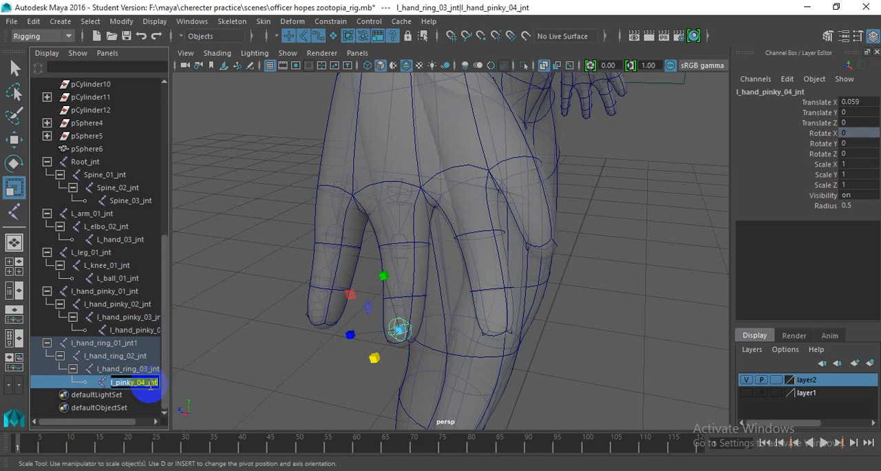
pyautogui.moveTo(132, 383); pyautogui.dragTo(153, 396)
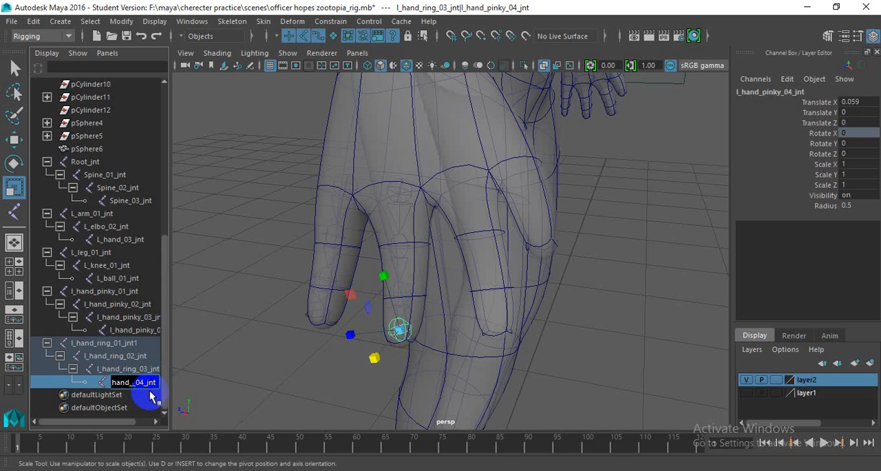
pyautogui.write('ring')
pyautogui.press('Return')
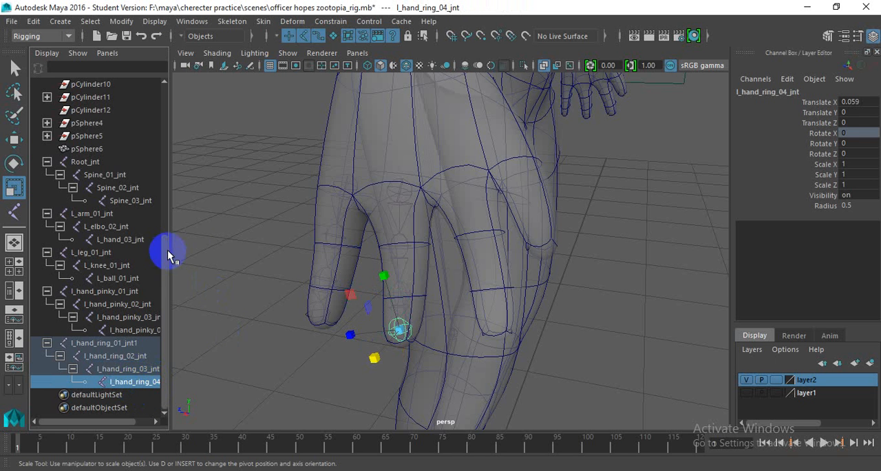
# - Duplicate the ring finger's joint chain, then move and rotate the copy to fit the finger beside the thumb
pyautogui.click(246, 258)
pyautogui.keyDown('alt'); pyautogui.moveTo(313, 287); pyautogui.dragTo(366, 281); pyautogui.keyUp('alt')
pyautogui.click(424, 215)
pyautogui.keyDown('alt'); pyautogui.moveTo(426, 224); pyautogui.dragTo(426, 226); pyautogui.keyUp('alt')
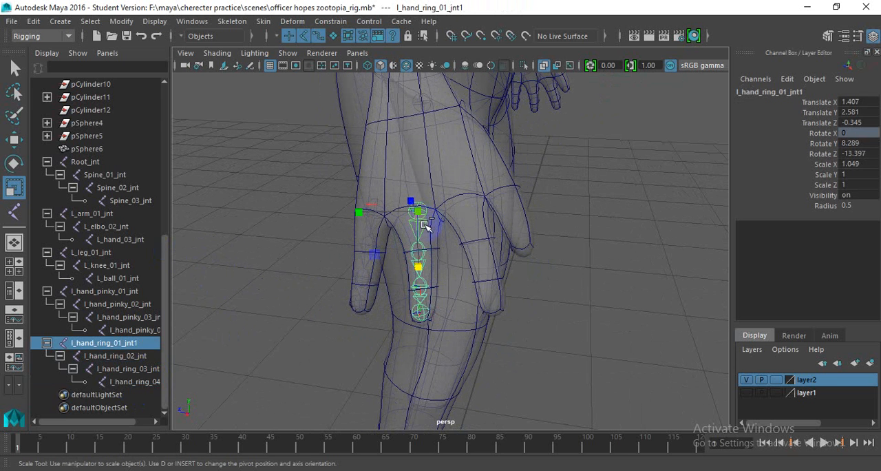
pyautogui.hotkey('ctrl', 'd')
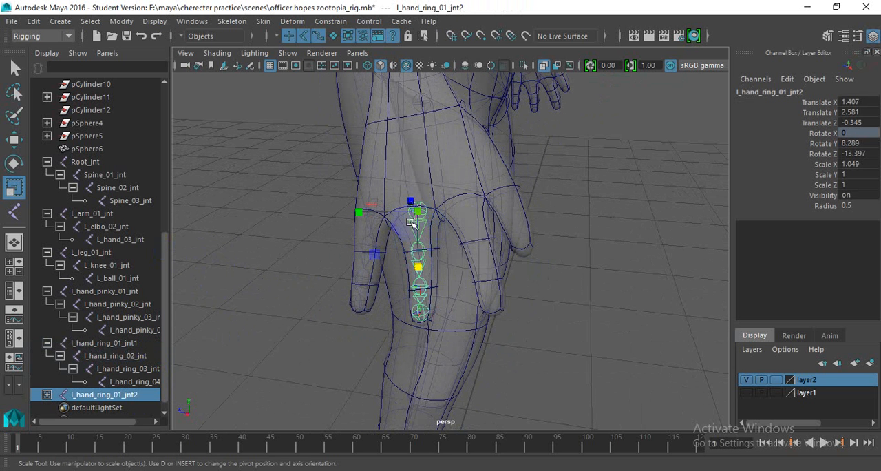
pyautogui.press('w')
pyautogui.moveTo(403, 210); pyautogui.dragTo(475, 210)
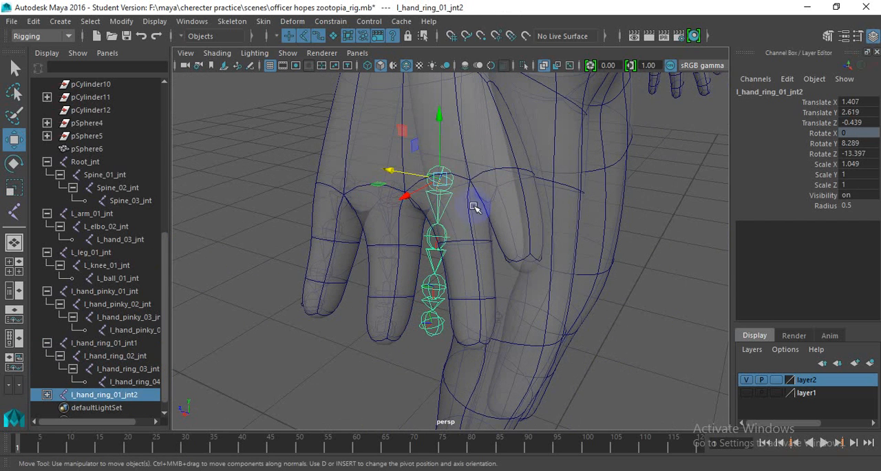
pyautogui.press('e')
pyautogui.moveTo(436, 233); pyautogui.dragTo(418, 219)
# - Try to duplicate the chain of the finger beside the thumb and fit the copy inside the thumb
pyautogui.hotkey('ctrl', 'd')
pyautogui.press('w')
pyautogui.moveTo(418, 181); pyautogui.dragTo(546, 244)
pyautogui.scroll(2, 398, 211)
pyautogui.keyDown('alt'); pyautogui.moveTo(388, 209); pyautogui.dragTo(372, 213); pyautogui.keyUp('alt')
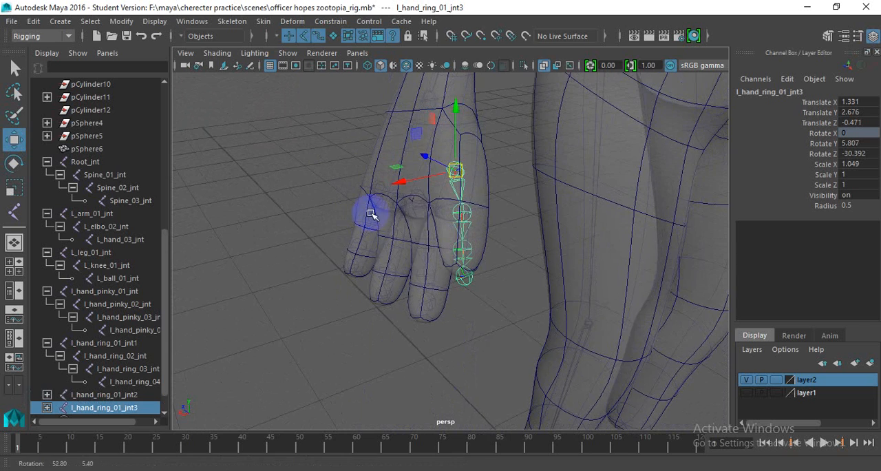
pyautogui.press('e')
pyautogui.keyDown('alt'); pyautogui.moveTo(440, 267); pyautogui.dragTo(473, 301); pyautogui.keyUp('alt')
pyautogui.press('w')
pyautogui.moveTo(471, 170); pyautogui.dragTo(473, 164)
pyautogui.keyDown('alt'); pyautogui.moveTo(487, 217); pyautogui.dragTo(462, 218); pyautogui.keyUp('alt')
pyautogui.click(465, 193)
pyautogui.scroll(2, 469, 216)
pyautogui.scroll(3, 462, 219)
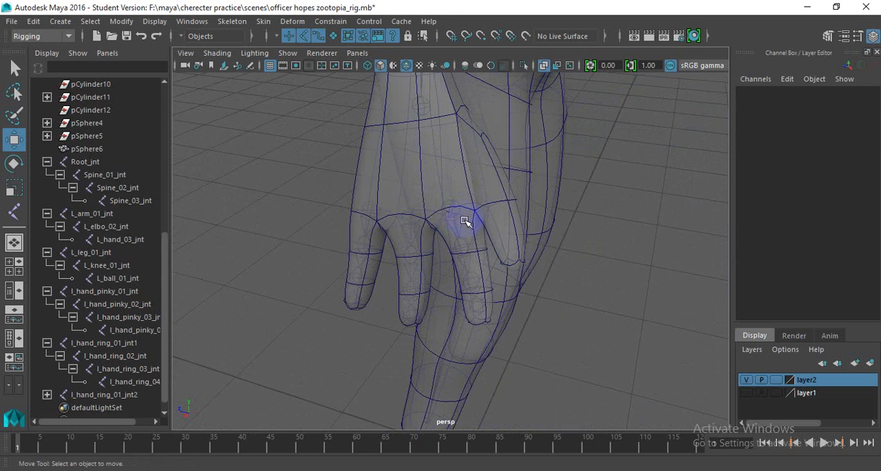
# - Duplicate the chain of the finger beside the thumb, then move and rotate the copy into the thumb
pyautogui.click(484, 178)
pyautogui.keyDown('alt'); pyautogui.moveTo(503, 192); pyautogui.dragTo(515, 230); pyautogui.keyUp('alt')
pyautogui.press('e')
pyautogui.click(583, 187)
pyautogui.keyDown('alt'); pyautogui.moveTo(436, 231); pyautogui.dragTo(378, 181); pyautogui.keyUp('alt')
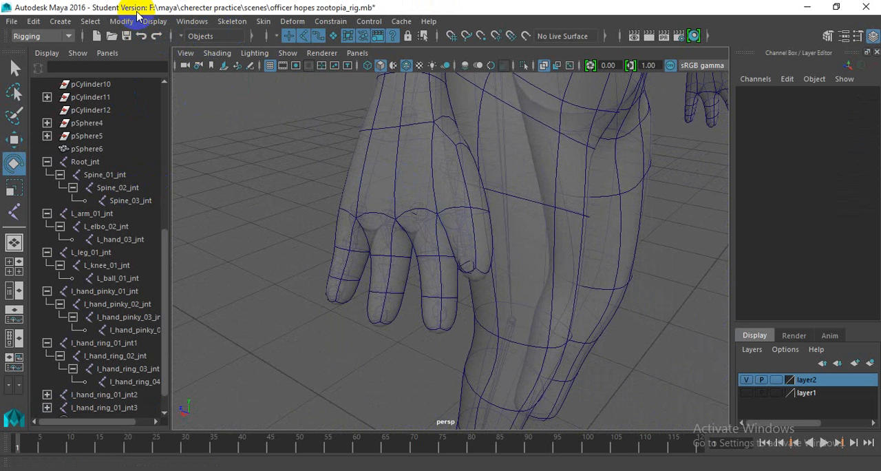
# - Create a single palm joint with Create Joints and move it to about X 1.348, Y 2.704, Z -0.349
pyautogui.click(232, 22)
pyautogui.click(249, 54)
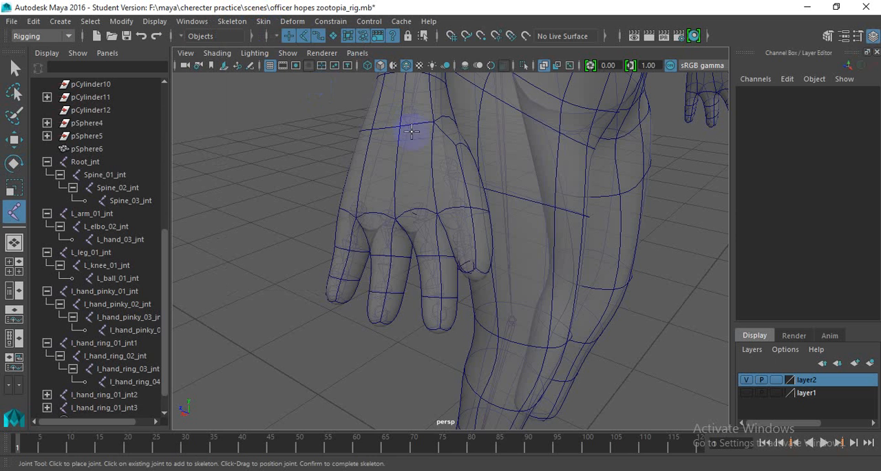
pyautogui.press('v')
pyautogui.click(400, 128)
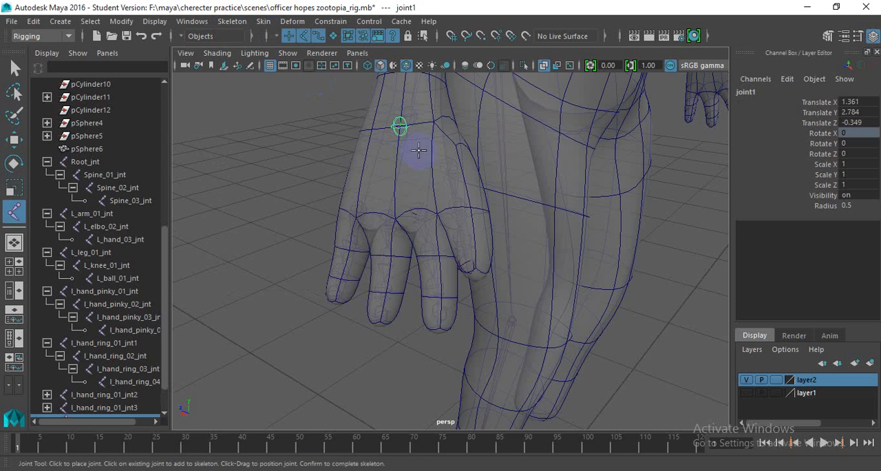
pyautogui.press('w')
pyautogui.keyDown('alt'); pyautogui.moveTo(401, 130); pyautogui.dragTo(399, 114); pyautogui.keyUp('alt')
pyautogui.keyDown('alt'); pyautogui.moveTo(357, 188); pyautogui.dragTo(397, 198); pyautogui.keyUp('alt')
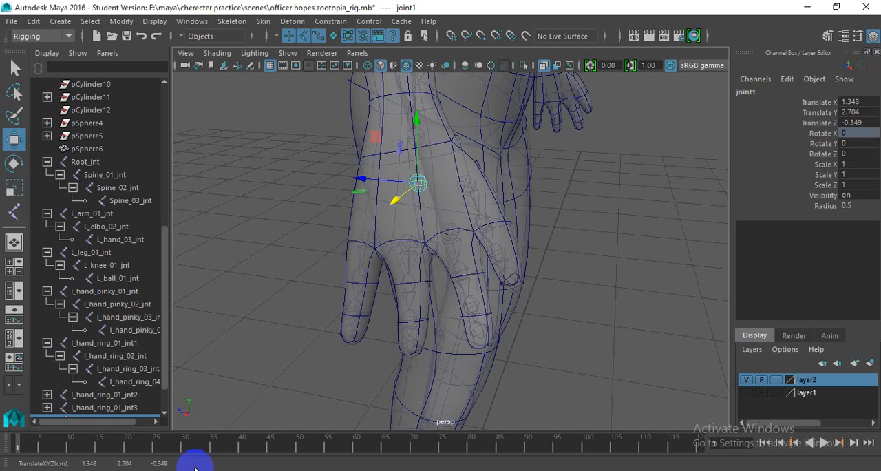
# - Parent the pinky, ring, third finger and thumb chains to the palm joint
pyautogui.click(367, 240)
pyautogui.keyDown('shift'); pyautogui.click(409, 242); pyautogui.keyUp('shift')
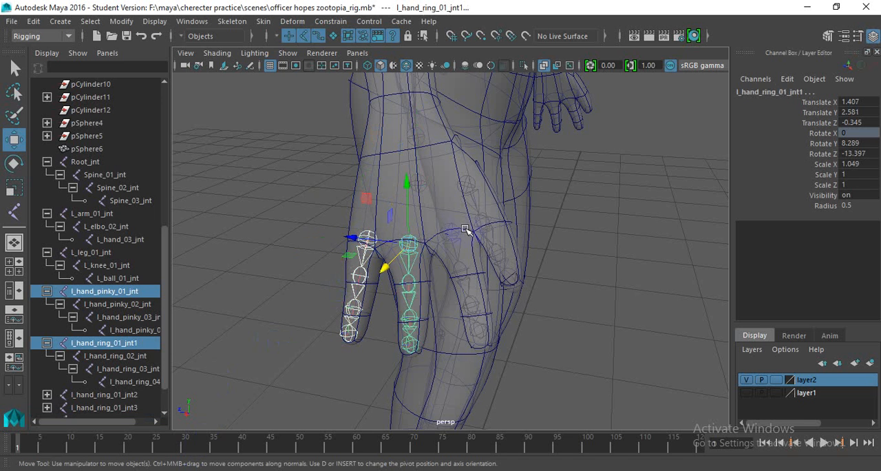
pyautogui.keyDown('shift'); pyautogui.click(451, 228); pyautogui.keyUp('shift')
pyautogui.keyDown('shift'); pyautogui.click(465, 184); pyautogui.keyUp('shift')
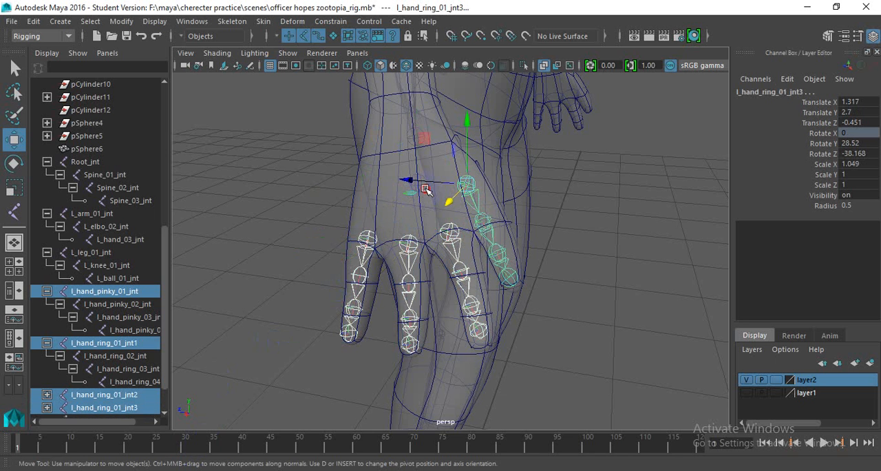
pyautogui.keyDown('shift'); pyautogui.click(425, 189); pyautogui.keyUp('shift')
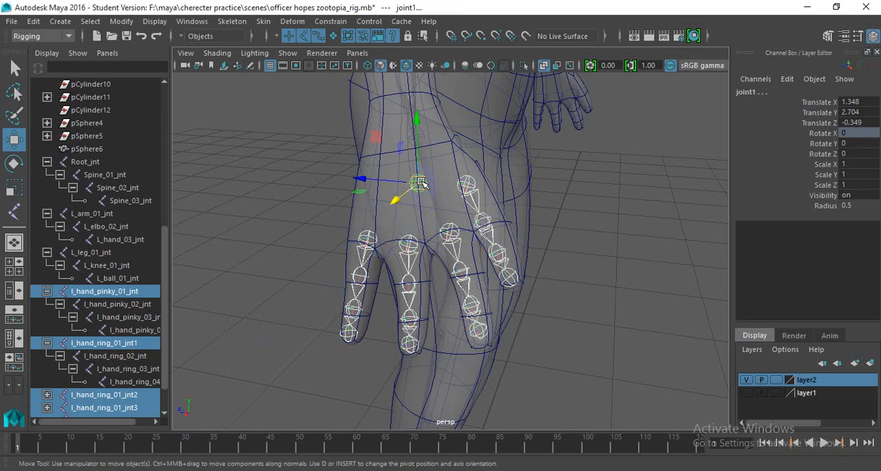
pyautogui.press('p')
# - Parent the palm joint with its finger chains to the wrist joint L_hand_03_jnt
pyautogui.keyDown('alt'); pyautogui.moveTo(426, 193); pyautogui.dragTo(457, 291, button='middle'); pyautogui.keyUp('alt')
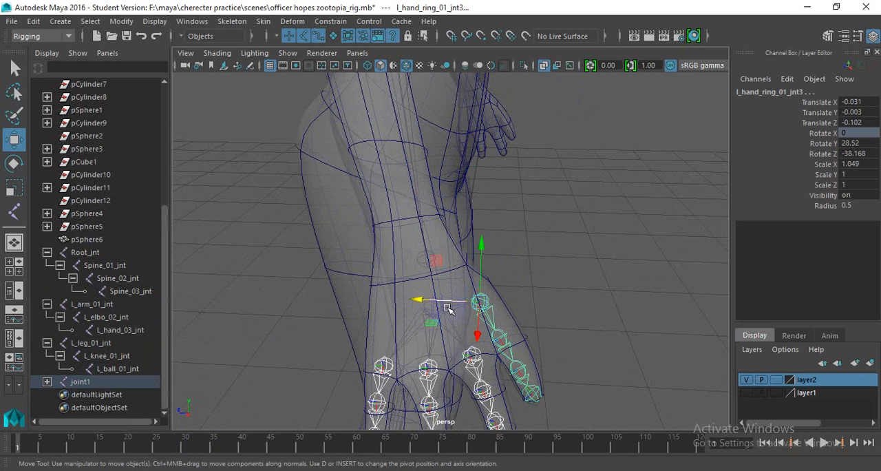
pyautogui.click(449, 304)
pyautogui.keyDown('shift'); pyautogui.click(423, 261); pyautogui.keyUp('shift')
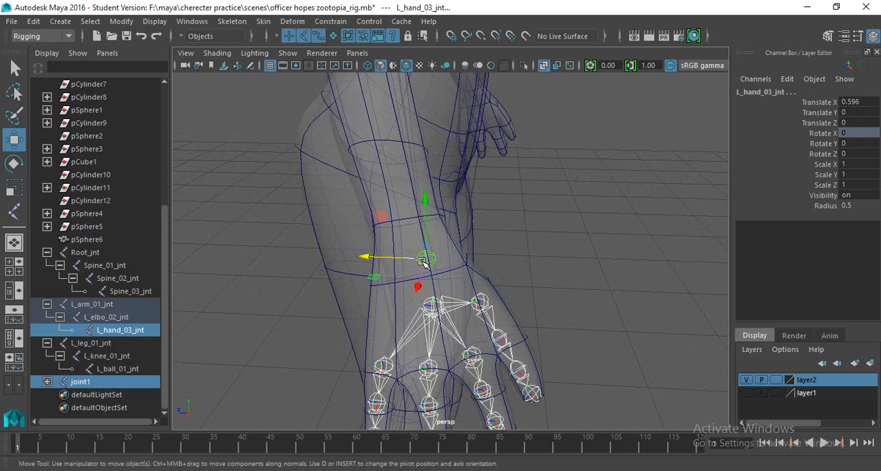
pyautogui.press('p')
# - Try to group the left arm chain and duplicate the group to the other arm with Scale X -1
pyautogui.keyDown('alt'); pyautogui.moveTo(564, 244); pyautogui.dragTo(425, 253); pyautogui.keyUp('alt')
pyautogui.keyDown('alt'); pyautogui.moveTo(427, 135); pyautogui.dragTo(414, 190); pyautogui.keyUp('alt')
pyautogui.click(398, 140)
pyautogui.hotkey('ctrl', 'g')
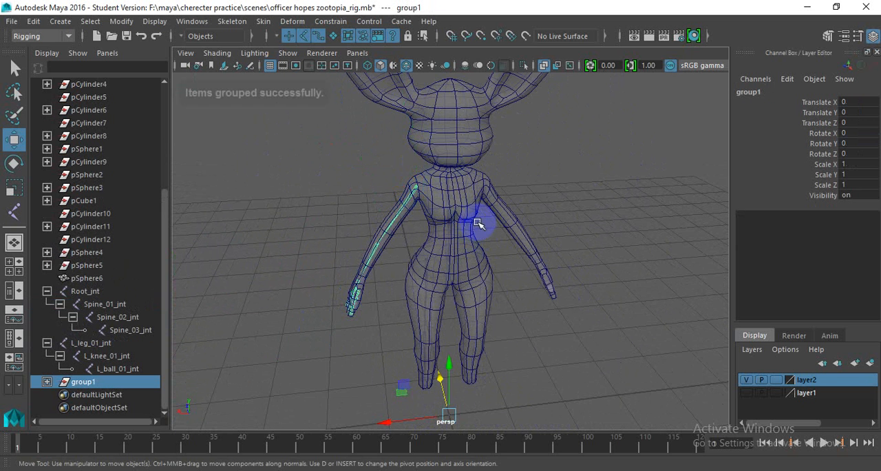
pyautogui.scroll(-4, 455, 221)
pyautogui.keyDown('alt'); pyautogui.moveTo(405, 297); pyautogui.dragTo(424, 300); pyautogui.keyUp('alt')
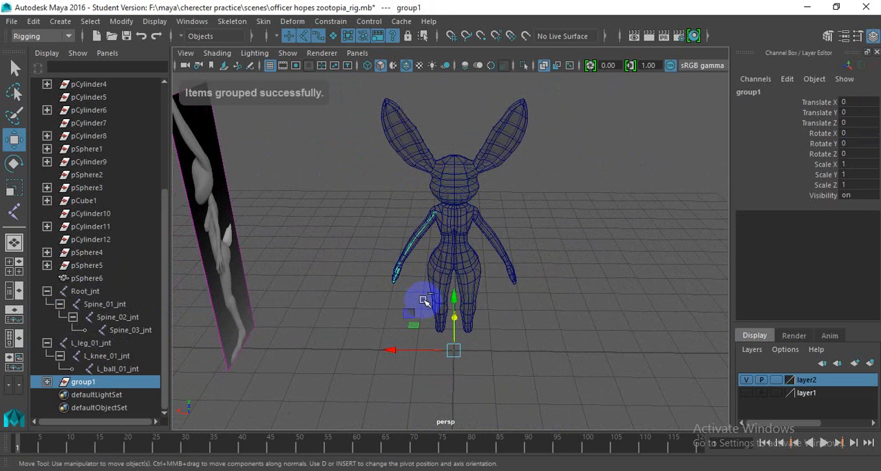
pyautogui.hotkey('ctrl', 'shift', 'd')
pyautogui.scroll(4, 478, 272)
pyautogui.keyDown('alt'); pyautogui.moveTo(454, 294); pyautogui.dragTo(451, 209, button='middle'); pyautogui.keyUp('alt')
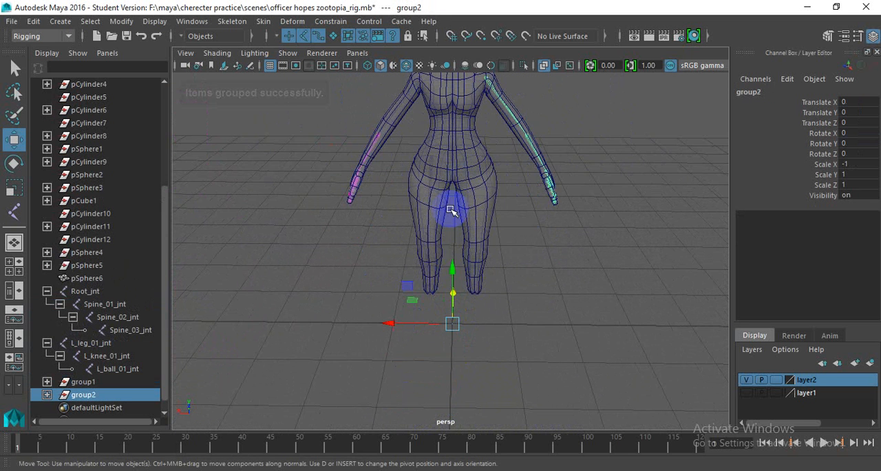
pyautogui.hotkey('ctrl', 'z')
pyautogui.hotkey('ctrl', 'z')
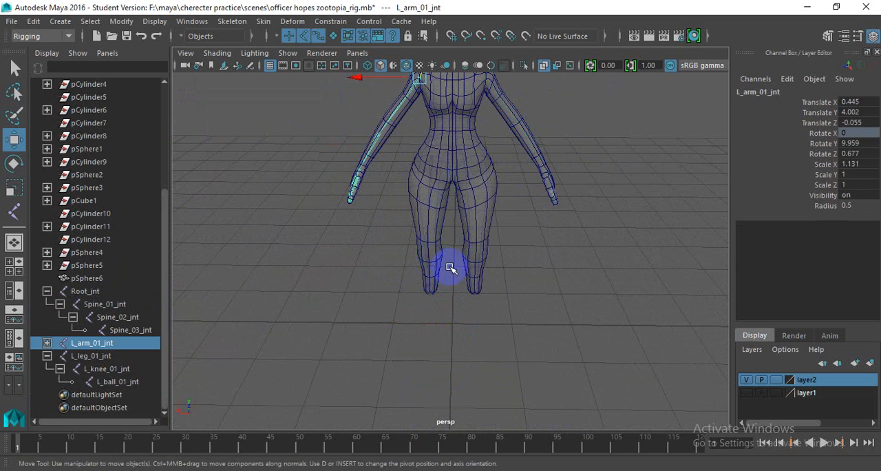
pyautogui.keyDown('alt'); pyautogui.moveTo(435, 251); pyautogui.dragTo(444, 338, button='middle'); pyautogui.keyUp('alt')
pyautogui.scroll(2, 429, 179)
pyautogui.scroll(4, 430, 179)
pyautogui.keyDown('alt'); pyautogui.moveTo(414, 209); pyautogui.dragTo(410, 262, button='middle'); pyautogui.keyUp('alt')
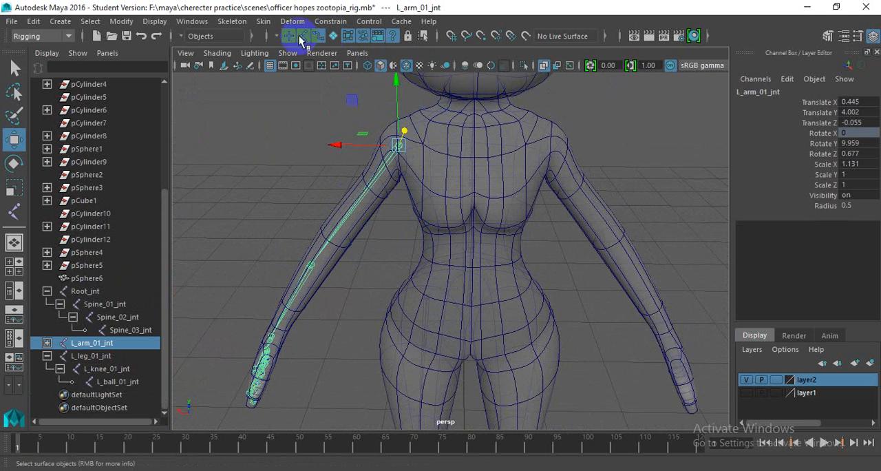
pyautogui.click(261, 22)
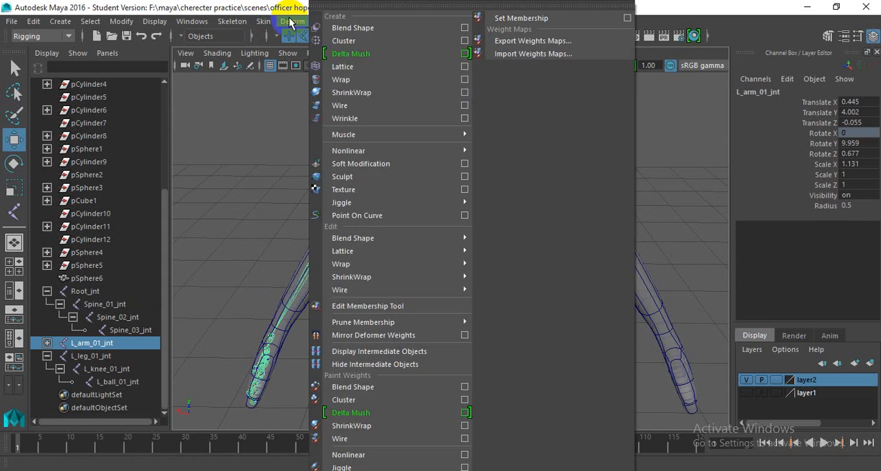
pyautogui.moveTo(236, 23)
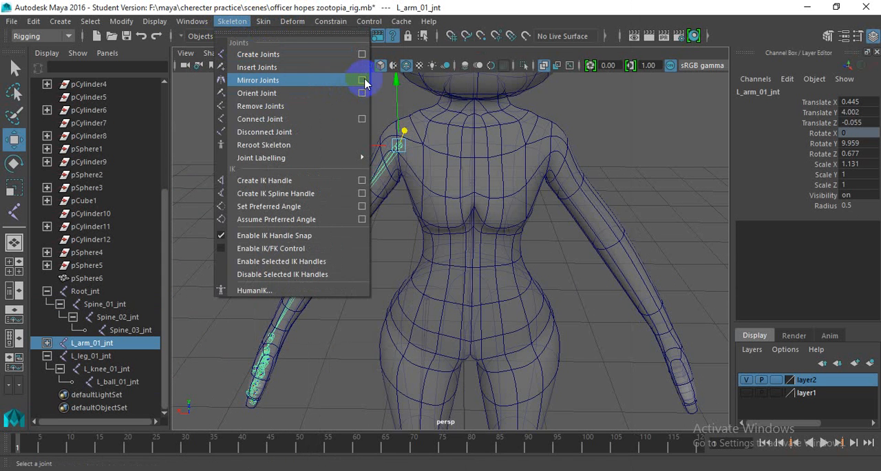
pyautogui.click(182, 151)
# - Select the thumb chain and expand the arm hierarchy through L_hand_03_jnt and joint1 down to the thumb's tip joint
pyautogui.keyDown('alt'); pyautogui.moveTo(182, 151); pyautogui.dragTo(333, 234); pyautogui.keyUp('alt')
pyautogui.scroll(4, 334, 234)
pyautogui.keyDown('alt'); pyautogui.moveTo(271, 242); pyautogui.dragTo(282, 242, button='middle'); pyautogui.keyUp('alt')
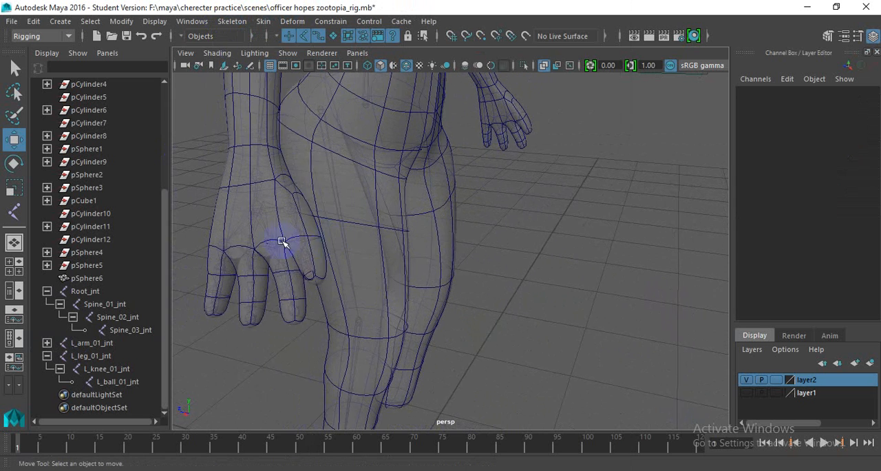
pyautogui.keyDown('alt'); pyautogui.moveTo(282, 242); pyautogui.dragTo(299, 220); pyautogui.keyUp('alt')
pyautogui.click(304, 212)
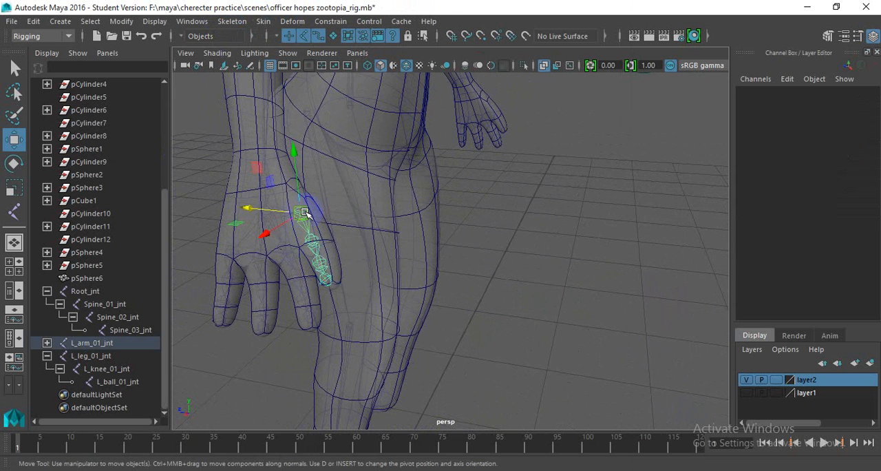
pyautogui.click(47, 342)
pyautogui.click(59, 355)
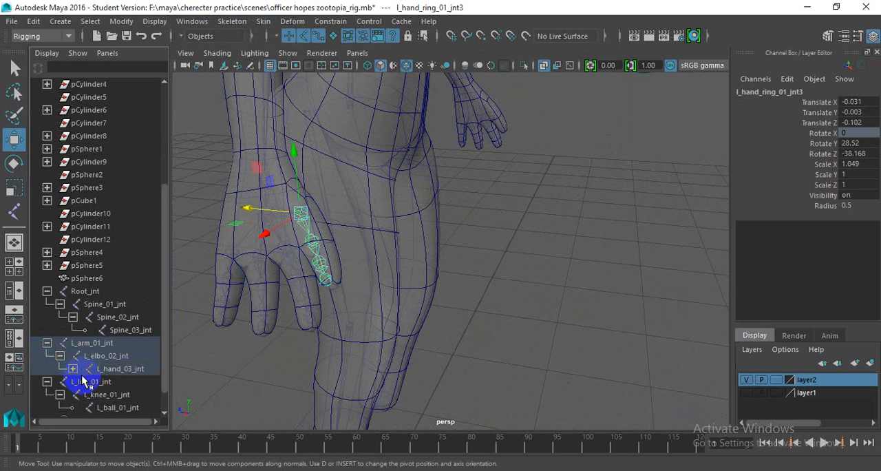
pyautogui.click(72, 369)
pyautogui.click(85, 382)
pyautogui.scroll(-3, 121, 309)
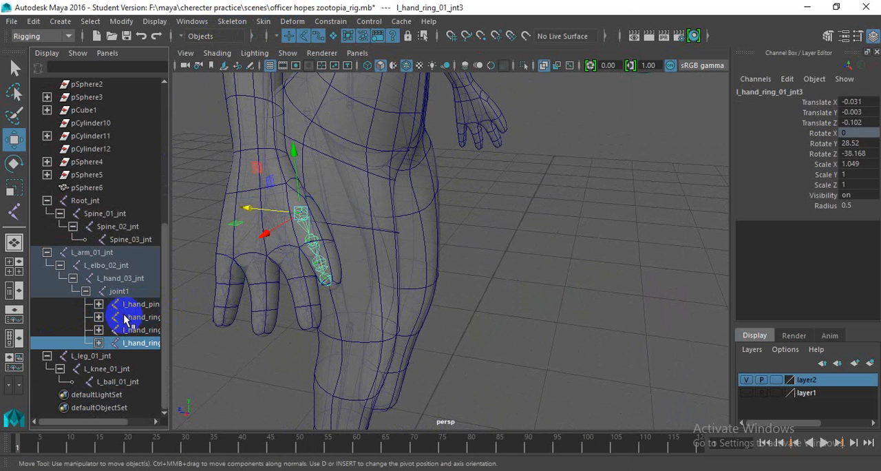
pyautogui.click(99, 343)
pyautogui.click(112, 355)
pyautogui.click(125, 369)
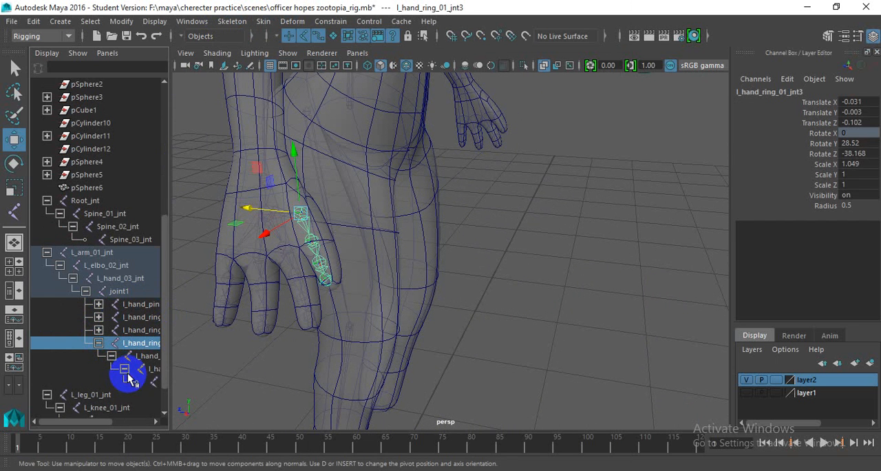
# - Rename the thumb chain's base joint as l_hand_thumb_01_jnt3
pyautogui.doubleClick(148, 342)
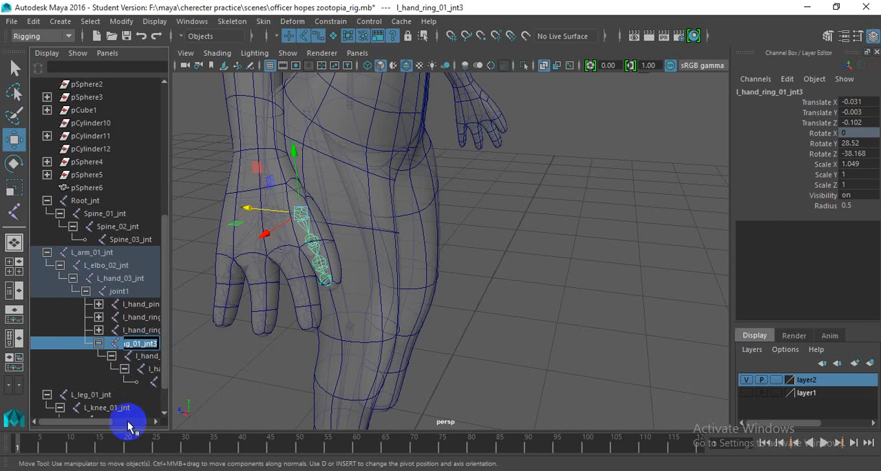
pyautogui.moveTo(104, 419); pyautogui.dragTo(125, 420)
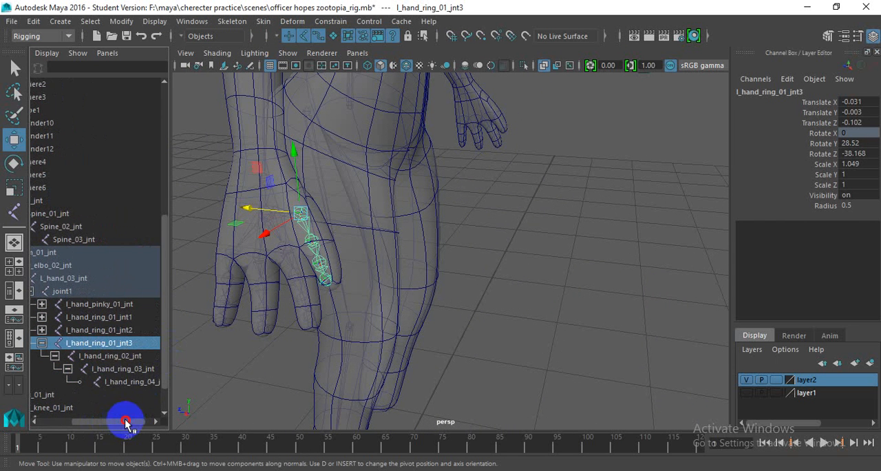
pyautogui.click(108, 344)
pyautogui.press('BackSpace')
pyautogui.press('BackSpace')
pyautogui.press('BackSpace')
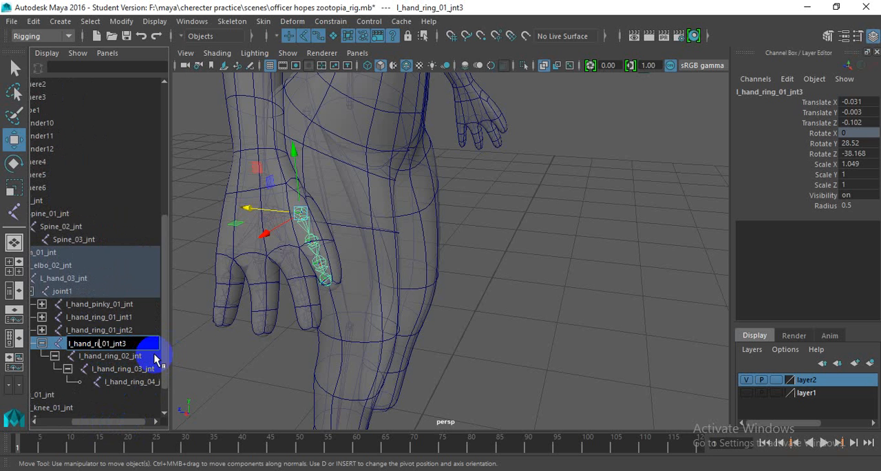
pyautogui.press('BackSpace')
pyautogui.write('thumb')
pyautogui.press('Return')
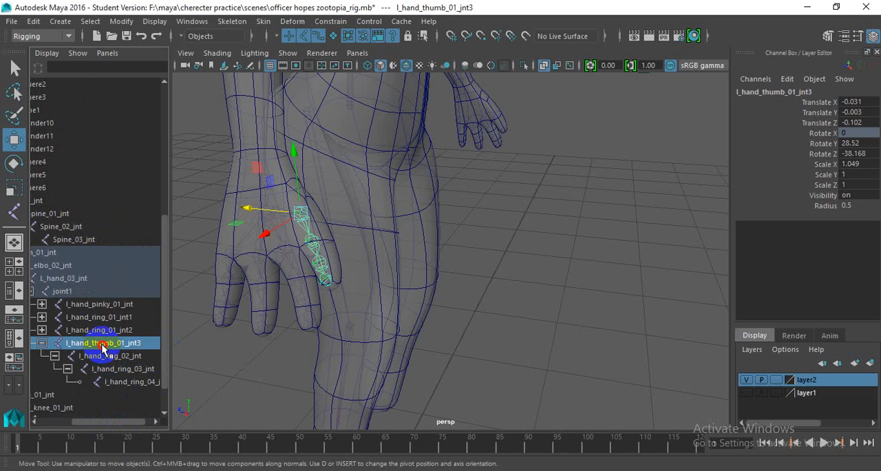
# - Rename the thumb chain's second joint as l_hand_thumb_02_jnt
pyautogui.click(105, 348)
pyautogui.doubleClick(104, 347)
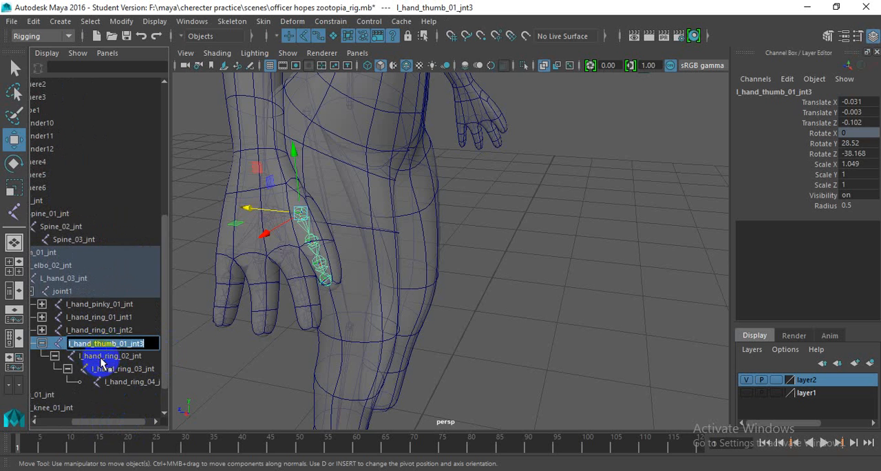
pyautogui.doubleClick(103, 357)
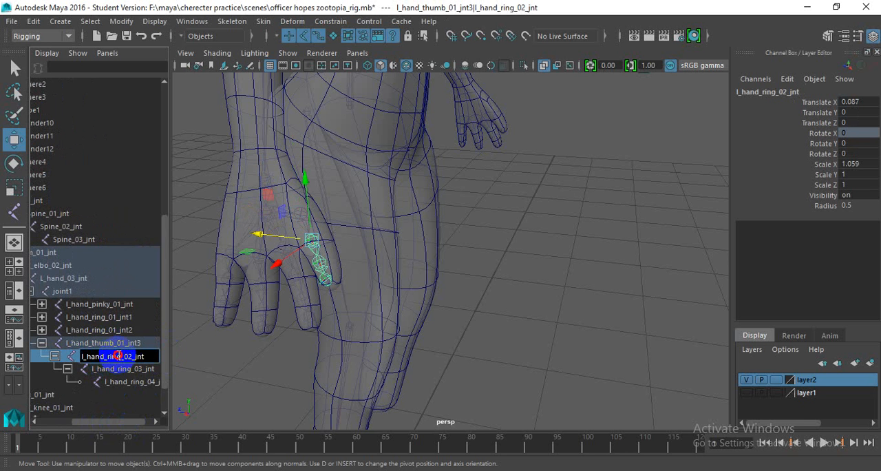
pyautogui.moveTo(123, 357); pyautogui.dragTo(149, 369)
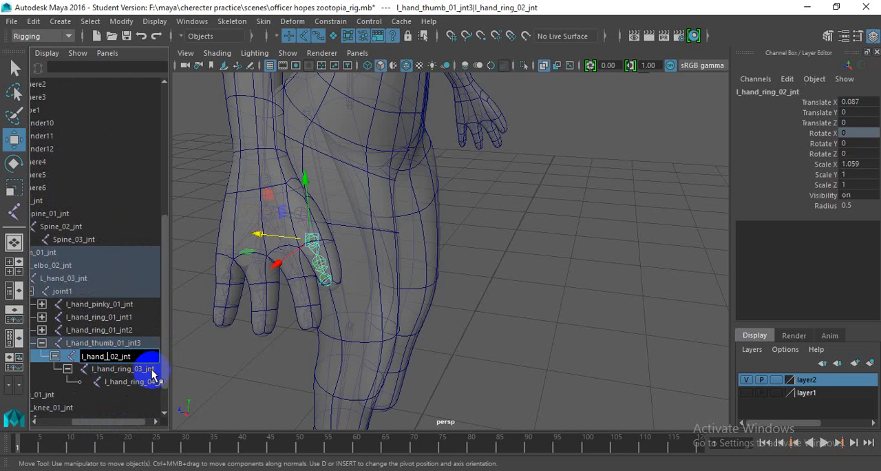
pyautogui.press('Return')
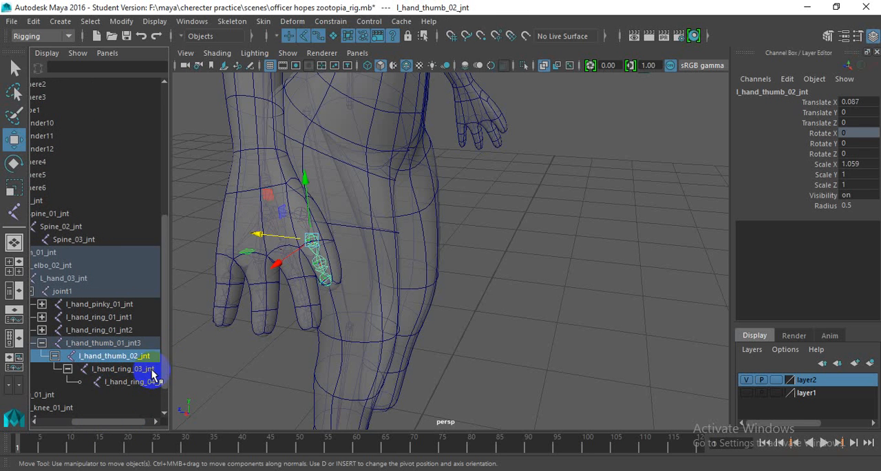
# - Rename the thumb chain's third and fourth joints as l_hand_thumb_03_jnt and l_hand_thumb_04_jnt
pyautogui.doubleClick(126, 369)
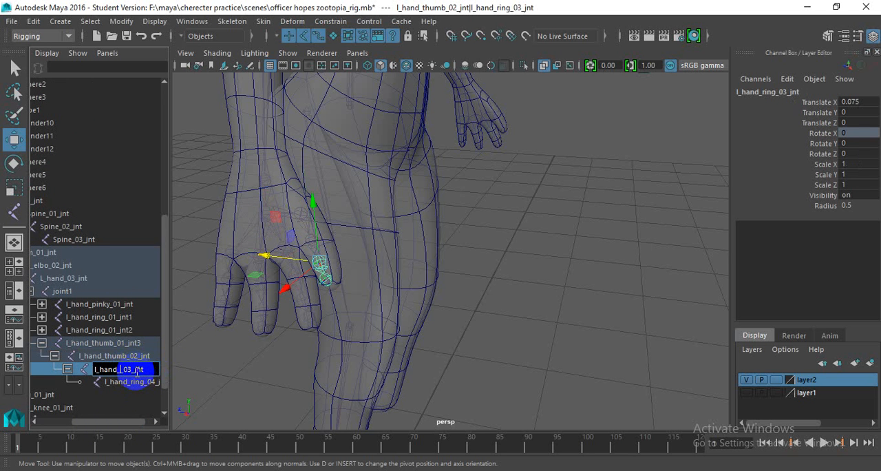
pyautogui.press('Return')
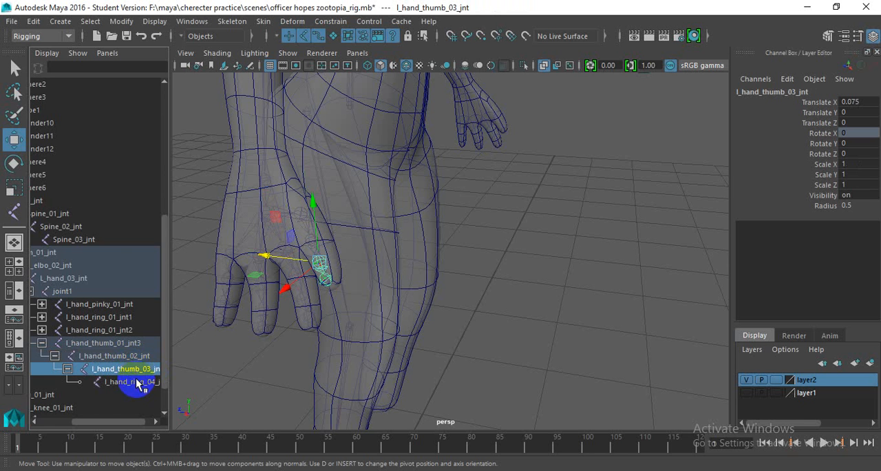
pyautogui.doubleClick(137, 383)
pyautogui.click(136, 384)
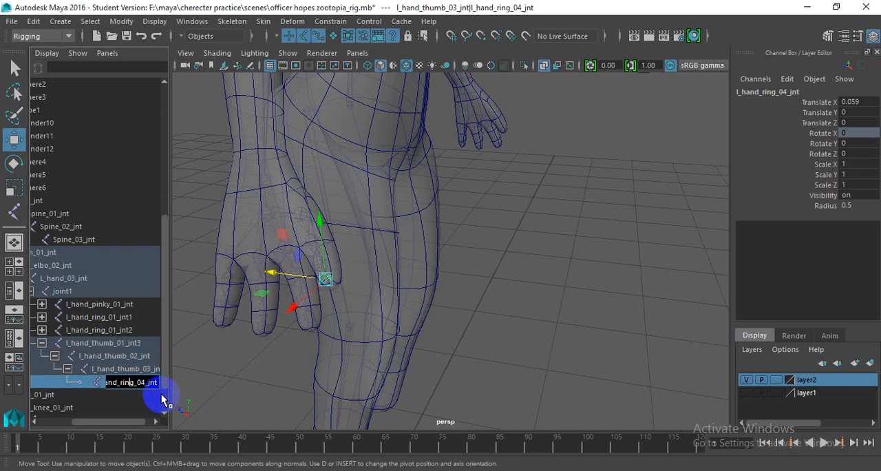
pyautogui.press('Right')
pyautogui.press('BackSpace')
pyautogui.press('BackSpace')
pyautogui.press('BackSpace')
pyautogui.press('BackSpace')
pyautogui.write('thumb')
pyautogui.press('Return')
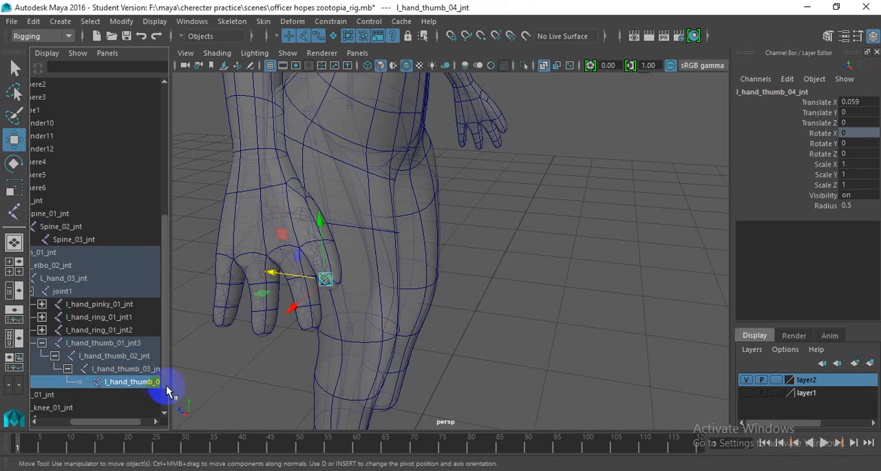
# - Mirror the left arm chain from L_arm_01_jnt across YZ with the Behavior function, replacing l_ with R_ in the duplicated names
pyautogui.keyDown('alt'); pyautogui.moveTo(267, 328); pyautogui.dragTo(318, 151); pyautogui.keyUp('alt')
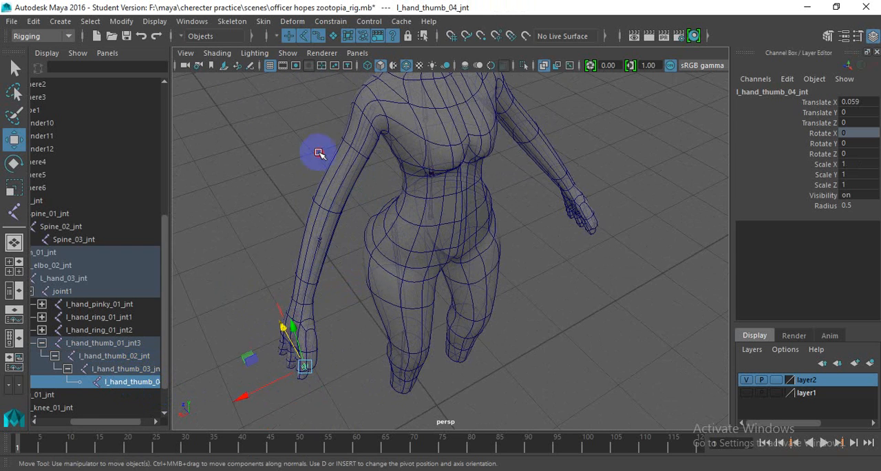
pyautogui.click(374, 105)
pyautogui.keyDown('alt'); pyautogui.moveTo(411, 122); pyautogui.dragTo(302, 77); pyautogui.keyUp('alt')
pyautogui.click(238, 23)
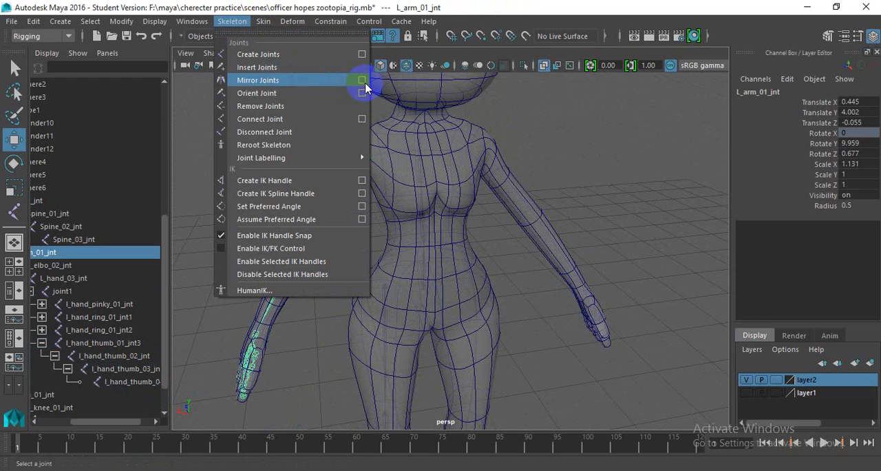
pyautogui.click(369, 87)
pyautogui.keyDown('alt'); pyautogui.moveTo(291, 227); pyautogui.dragTo(242, 269); pyautogui.keyUp('alt')
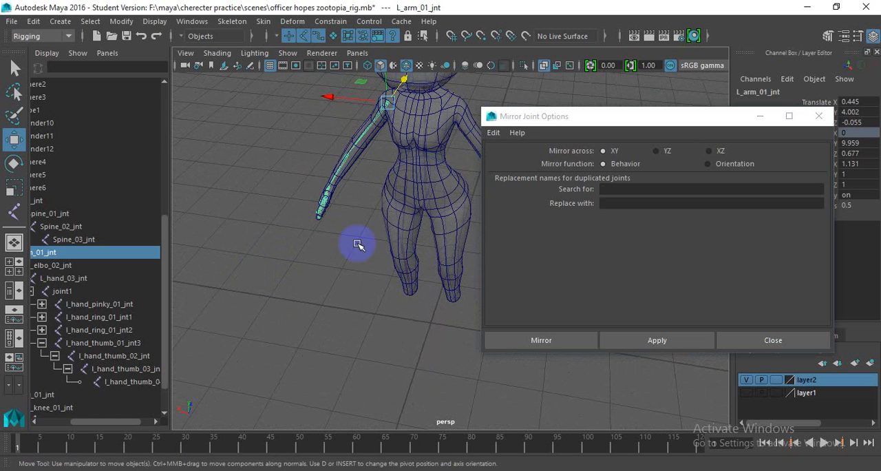
pyautogui.click(666, 152)
pyautogui.click(617, 190)
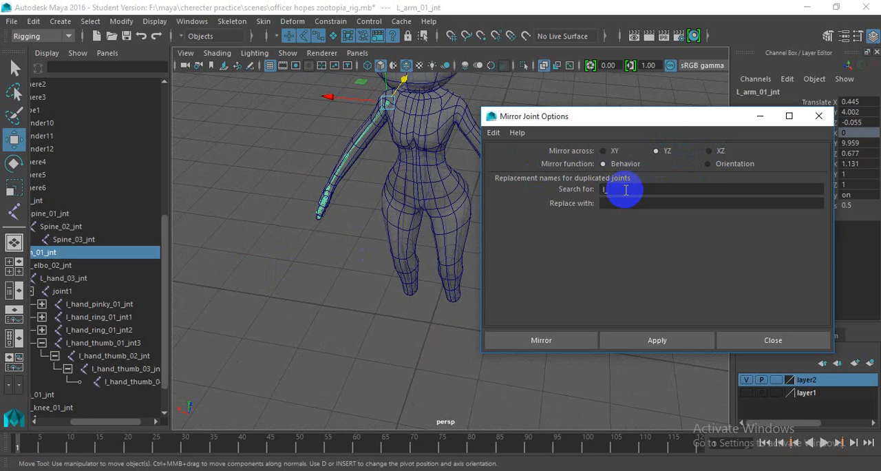
pyautogui.click(621, 203)
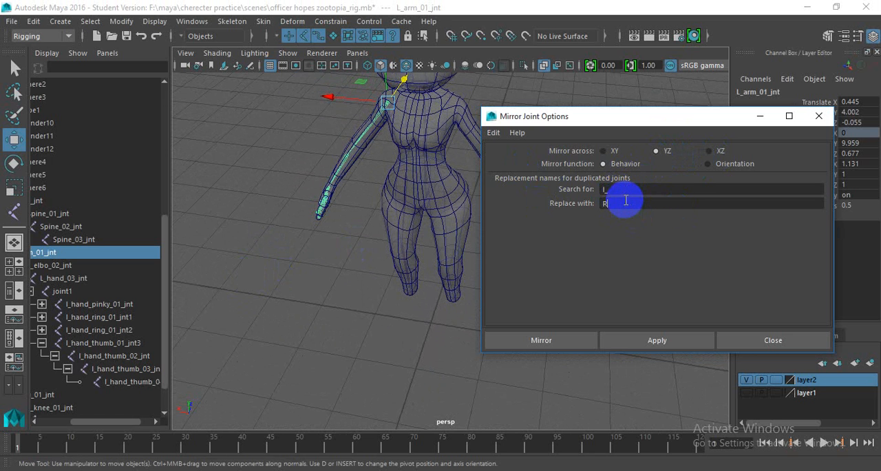
pyautogui.write('R_')
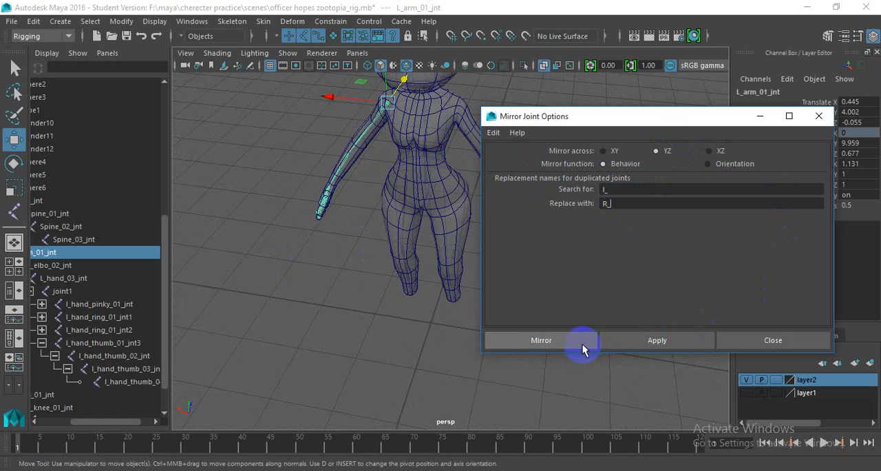
pyautogui.click(541, 340)
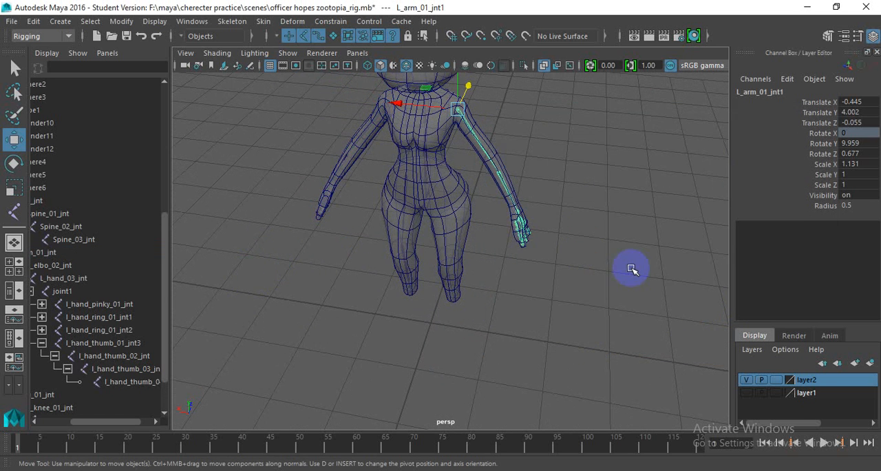
# - Mirror the left leg chain from L_leg_01_jnt across YZ with Behavior, replacing l_ with R_
pyautogui.keyDown('alt'); pyautogui.moveTo(631, 268); pyautogui.dragTo(381, 161); pyautogui.keyUp('alt')
pyautogui.scroll(4, 429, 177)
pyautogui.click(375, 135)
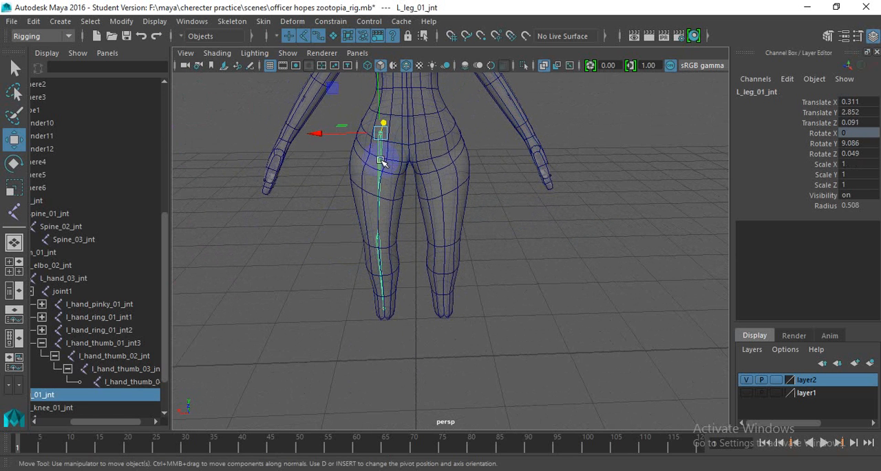
pyautogui.click(232, 22)
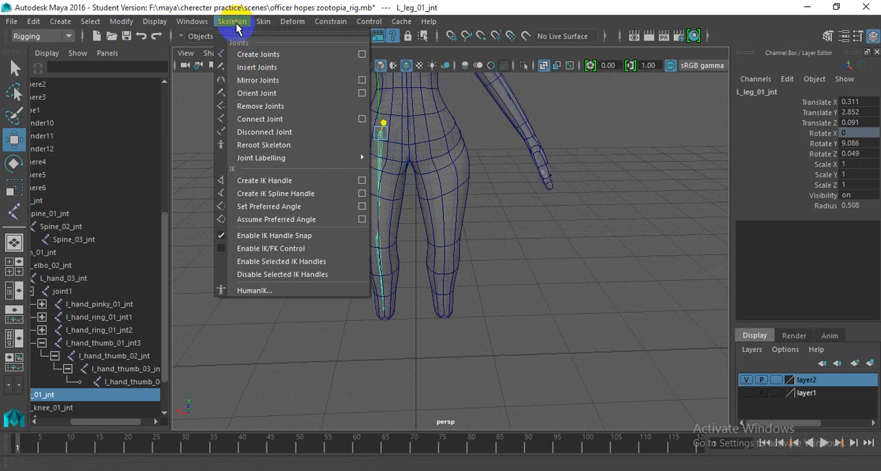
pyautogui.click(365, 81)
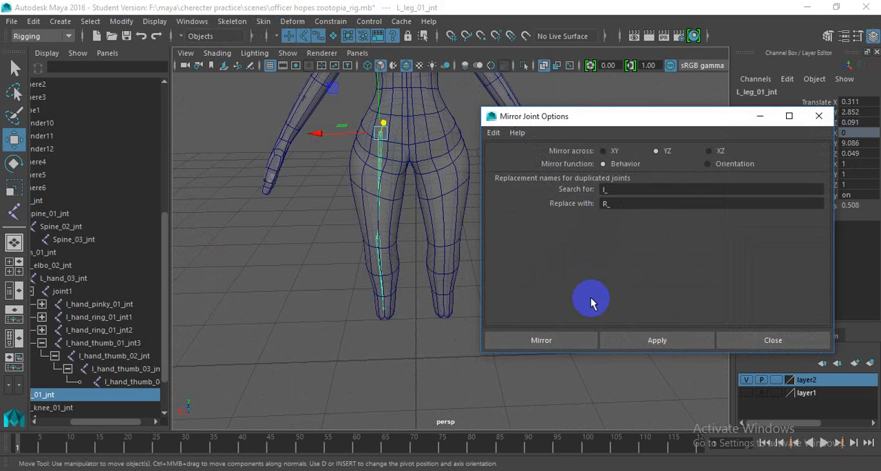
pyautogui.click(559, 343)
# - Parent both legs' top joints, L_leg_01_jnt1 and L_leg_01_jnt, to Root_jnt at the pelvis
pyautogui.keyDown('alt'); pyautogui.moveTo(605, 252); pyautogui.dragTo(440, 260); pyautogui.keyUp('alt')
pyautogui.keyDown('alt'); pyautogui.moveTo(440, 259); pyautogui.dragTo(436, 230, button='middle'); pyautogui.keyUp('alt')
pyautogui.scroll(3, 437, 230)
pyautogui.keyDown('alt'); pyautogui.moveTo(436, 230); pyautogui.dragTo(458, 254); pyautogui.keyUp('alt')
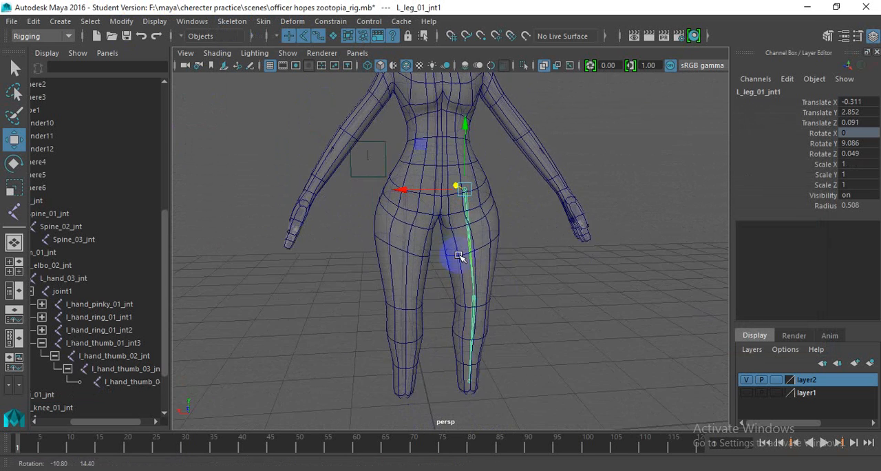
pyautogui.scroll(4, 426, 202)
pyautogui.keyDown('alt'); pyautogui.moveTo(427, 203); pyautogui.dragTo(442, 142); pyautogui.keyUp('alt')
pyautogui.click(391, 141)
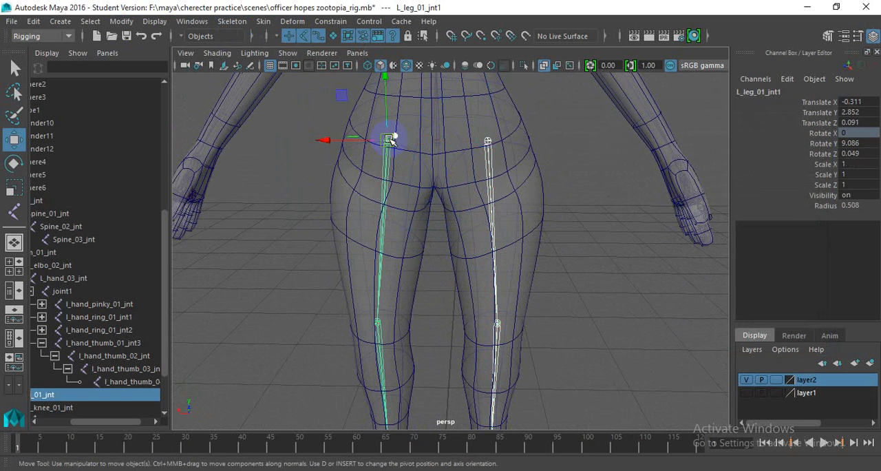
pyautogui.keyDown('shift'); pyautogui.click(438, 142); pyautogui.keyUp('shift')
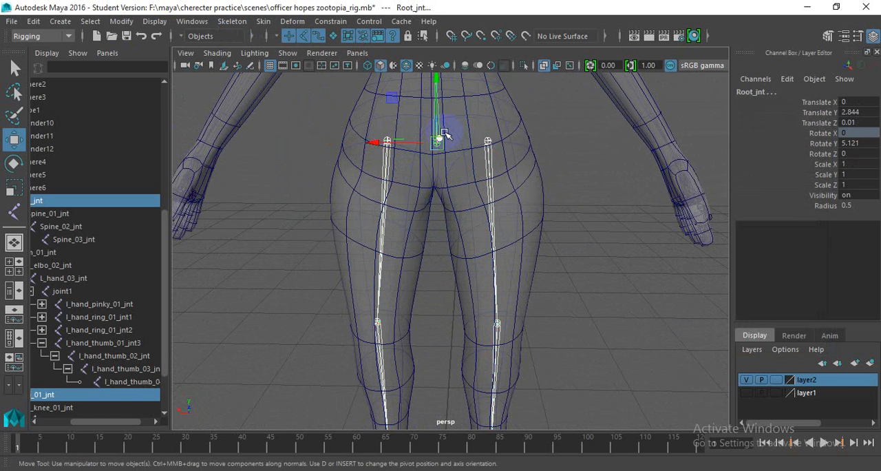
pyautogui.press('p')
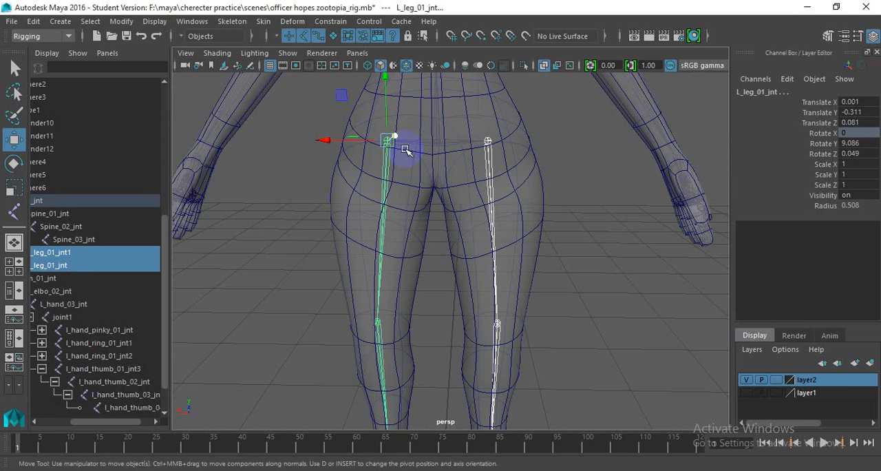
# - Parent both shoulder joints, L_arm_01_jnt1 and L_arm_01_jnt, to Spine_02_jnt in the chest
pyautogui.scroll(-4, 455, 199)
pyautogui.keyDown('alt'); pyautogui.moveTo(459, 203); pyautogui.dragTo(462, 255, button='middle'); pyautogui.keyUp('alt')
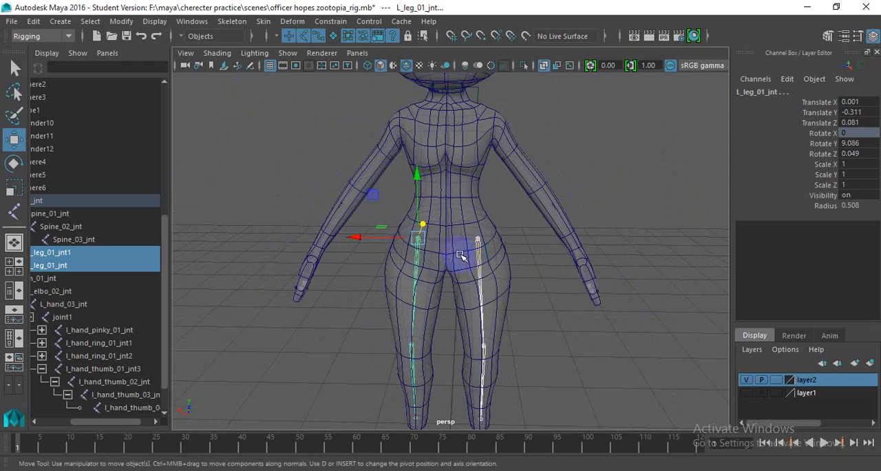
pyautogui.keyDown('alt'); pyautogui.moveTo(462, 256); pyautogui.dragTo(480, 218); pyautogui.keyUp('alt')
pyautogui.scroll(2, 480, 219)
pyautogui.keyDown('alt'); pyautogui.moveTo(464, 116); pyautogui.dragTo(481, 209, button='middle'); pyautogui.keyUp('alt')
pyautogui.scroll(2, 522, 208)
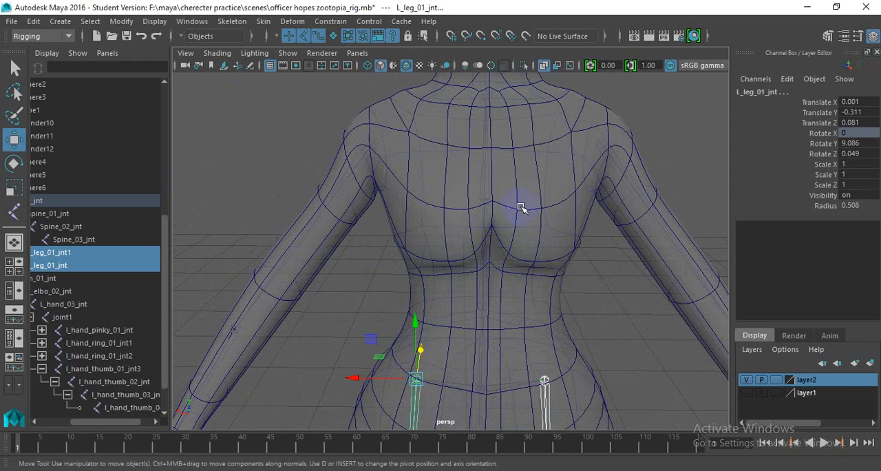
pyautogui.click(603, 145)
pyautogui.click(375, 144)
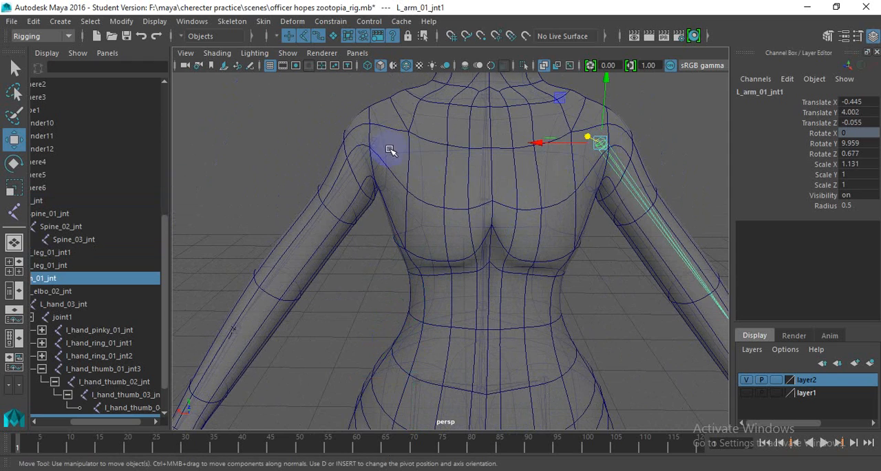
pyautogui.keyDown('alt'); pyautogui.moveTo(391, 149); pyautogui.dragTo(452, 164); pyautogui.keyUp('alt')
pyautogui.click(489, 207)
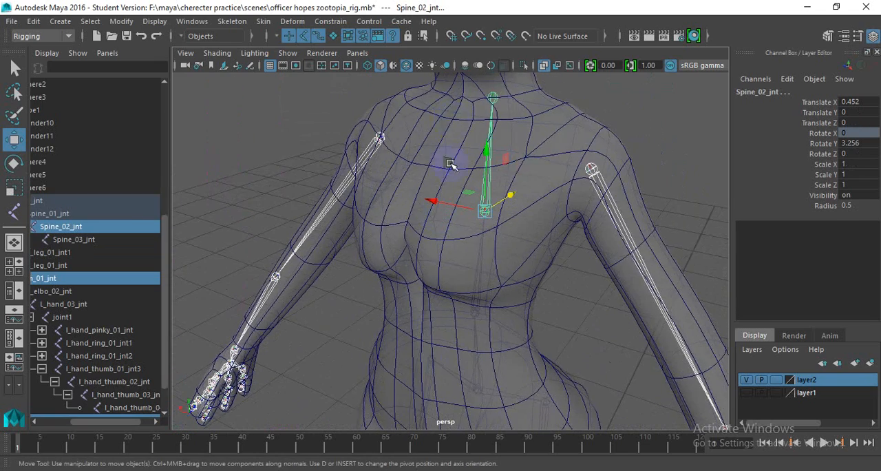
pyautogui.scroll(-4, 446, 142)
pyautogui.scroll(4, 459, 142)
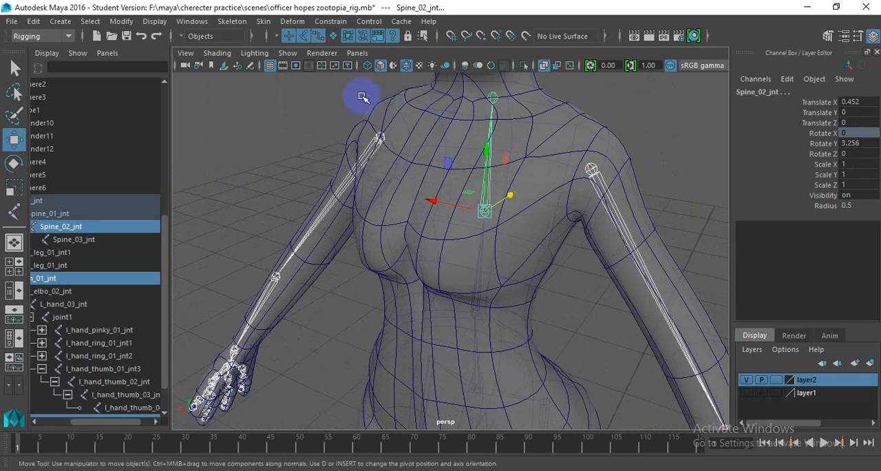
pyautogui.press('p')
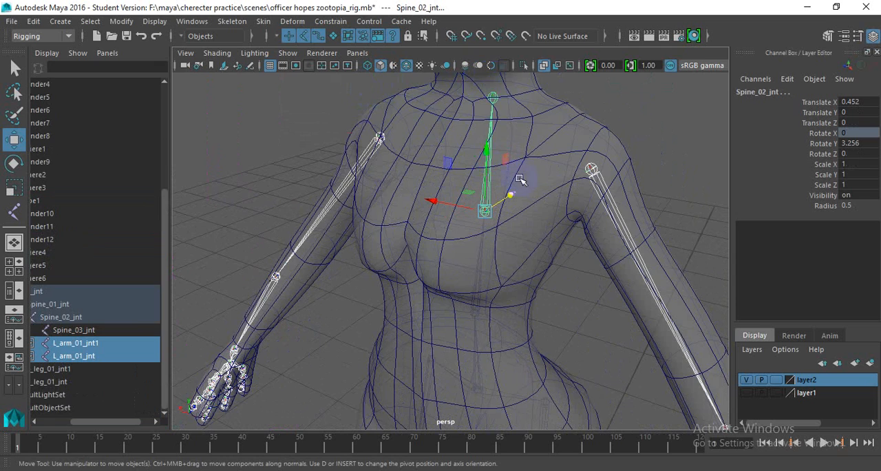
# - Start a new joint chain with Create Joints, continuing the skeleton from Spine_03_jnt at the base of the neck
pyautogui.keyDown('alt'); pyautogui.moveTo(521, 186); pyautogui.dragTo(415, 275); pyautogui.keyUp('alt')
pyautogui.click(344, 201)
pyautogui.scroll(-4, 386, 247)
pyautogui.scroll(2, 423, 234)
pyautogui.scroll(3, 418, 250)
pyautogui.click(413, 249)
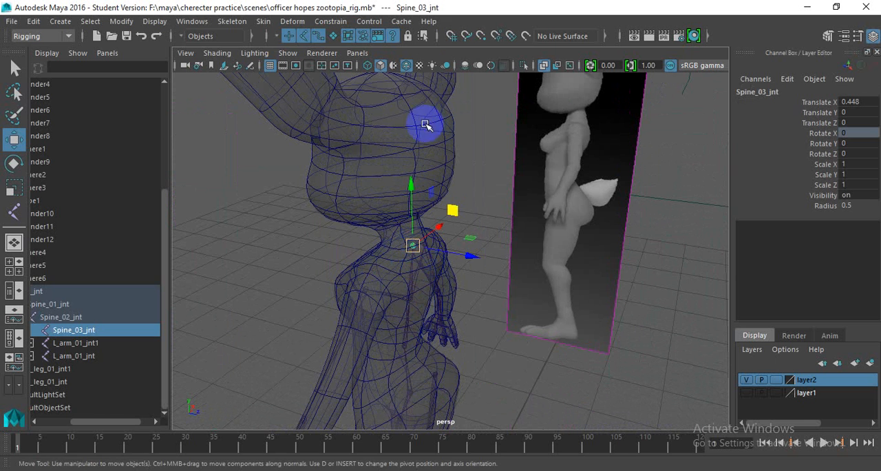
pyautogui.click(261, 22)
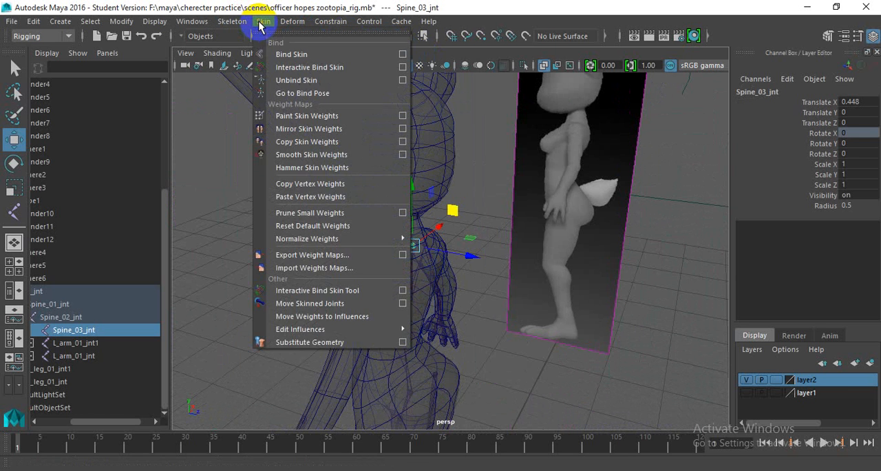
pyautogui.click(234, 22)
pyautogui.click(265, 53)
pyautogui.keyDown('alt'); pyautogui.moveTo(432, 161); pyautogui.dragTo(417, 232); pyautogui.keyUp('alt')
pyautogui.click(413, 242)
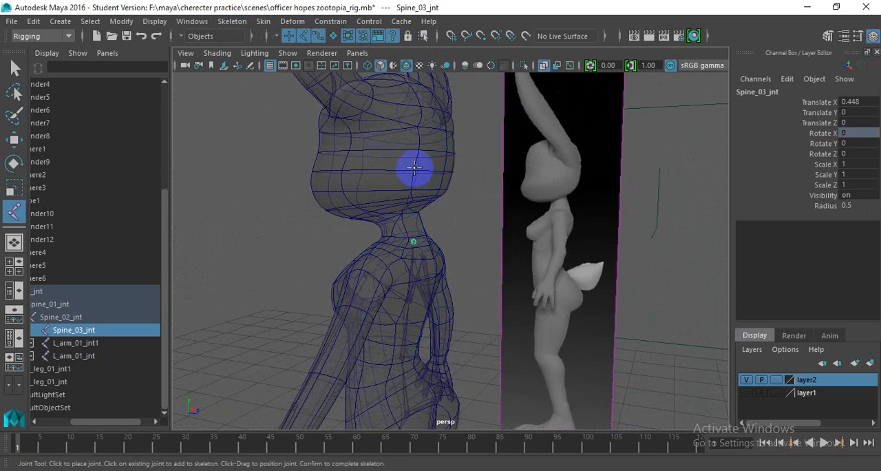
# - In the front view, place one joint at the middle of the head and another at the top of the head
pyautogui.keyDown('alt'); pyautogui.moveTo(412, 179); pyautogui.dragTo(421, 173); pyautogui.keyUp('alt')
pyautogui.press('space')
pyautogui.keyDown('alt'); pyautogui.moveTo(426, 174); pyautogui.dragTo(390, 168, button='right'); pyautogui.keyUp('alt')
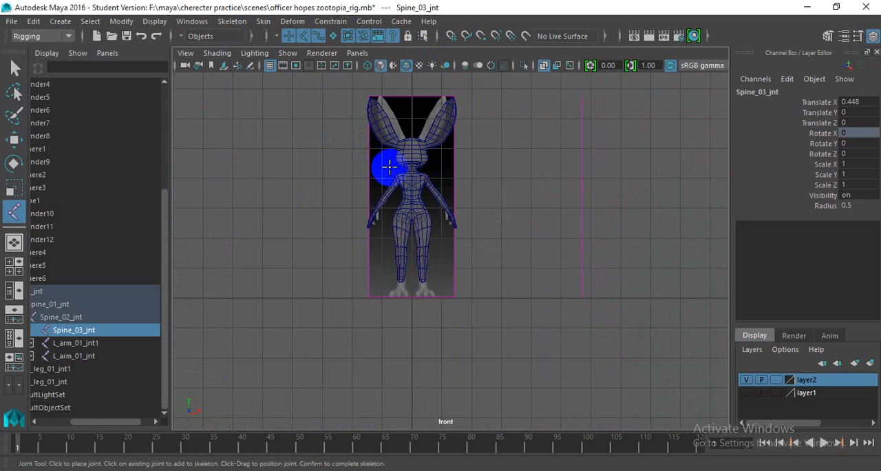
pyautogui.keyDown('alt'); pyautogui.moveTo(390, 168); pyautogui.dragTo(397, 218, button='middle'); pyautogui.keyUp('alt')
pyautogui.keyDown('alt'); pyautogui.moveTo(397, 218); pyautogui.dragTo(421, 210, button='right'); pyautogui.keyUp('alt')
pyautogui.scroll(3, 421, 209)
pyautogui.keyDown('alt'); pyautogui.moveTo(387, 164); pyautogui.dragTo(396, 216, button='middle'); pyautogui.keyUp('alt')
pyautogui.scroll(5, 378, 198)
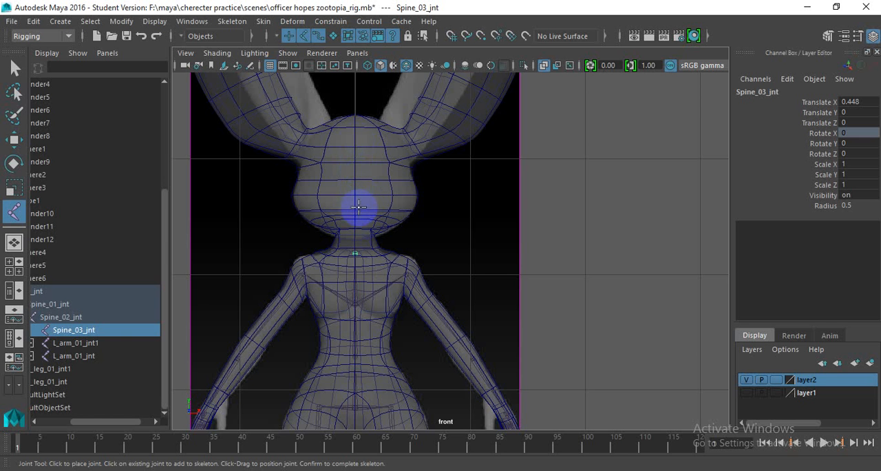
pyautogui.click(356, 116)
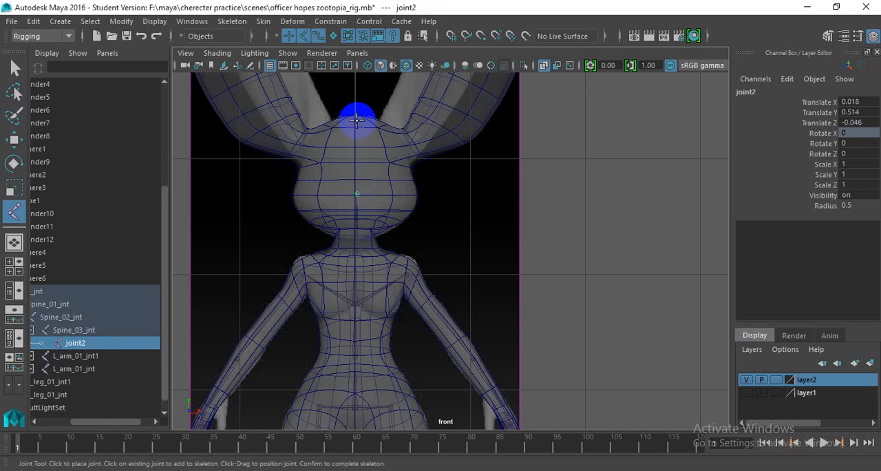
pyautogui.click(356, 120)
# - In the side view, rotate the middle head joint to about -18.9° in Y, tilting the top-of-head joint forward
pyautogui.press('space')
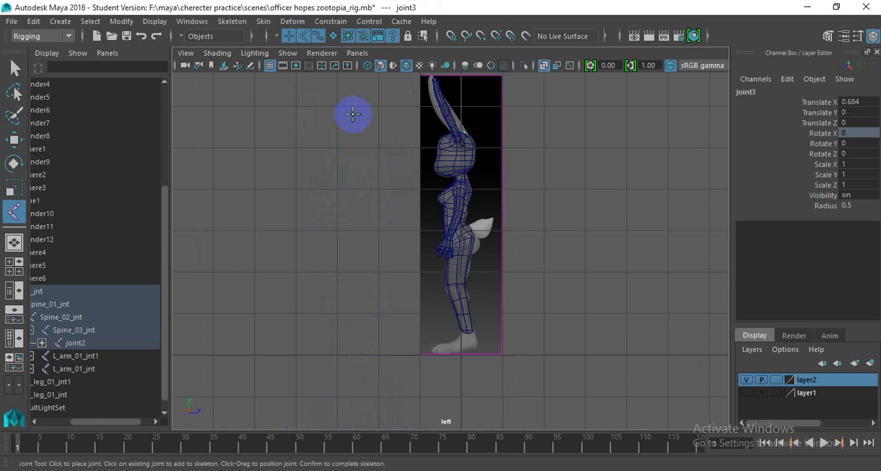
pyautogui.scroll(5, 430, 126)
pyautogui.keyDown('alt'); pyautogui.moveTo(425, 232); pyautogui.dragTo(405, 386, button='middle'); pyautogui.keyUp('alt')
pyautogui.scroll(4, 452, 221)
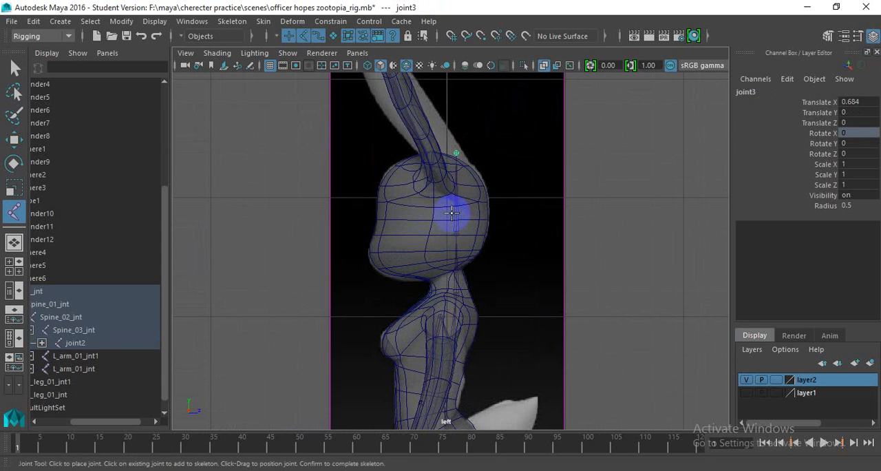
pyautogui.press('w')
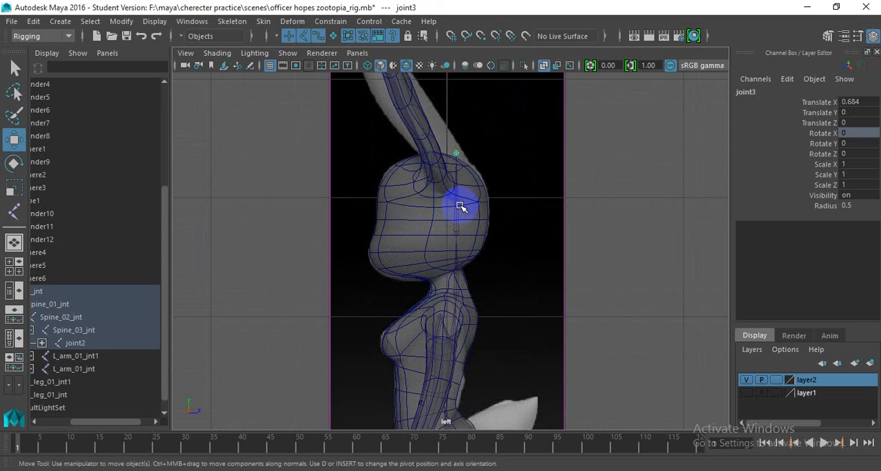
pyautogui.click(459, 204)
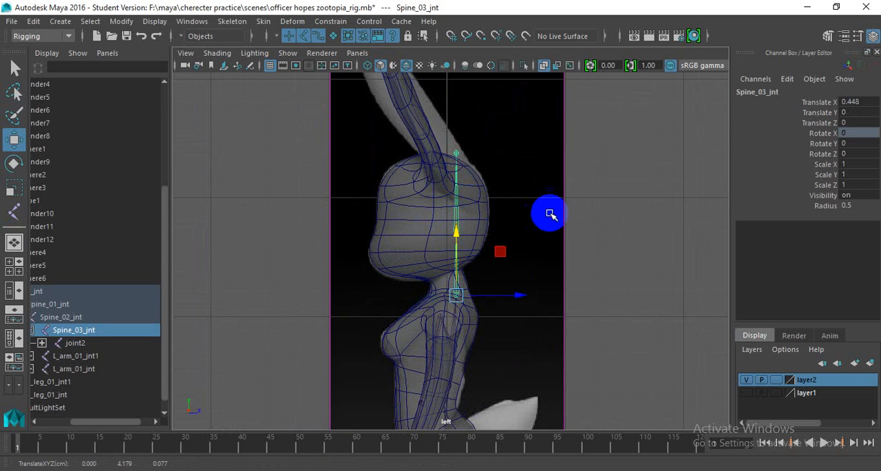
pyautogui.click(481, 237)
pyautogui.click(467, 236)
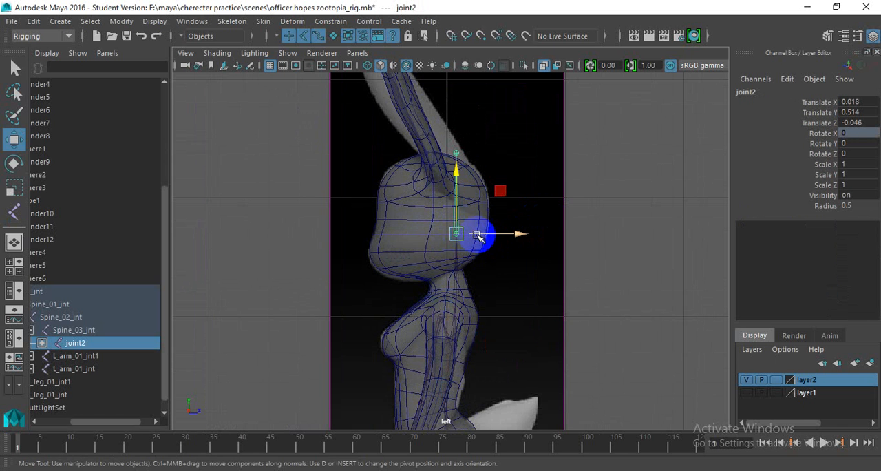
pyautogui.press('e')
pyautogui.moveTo(522, 207); pyautogui.dragTo(465, 311)
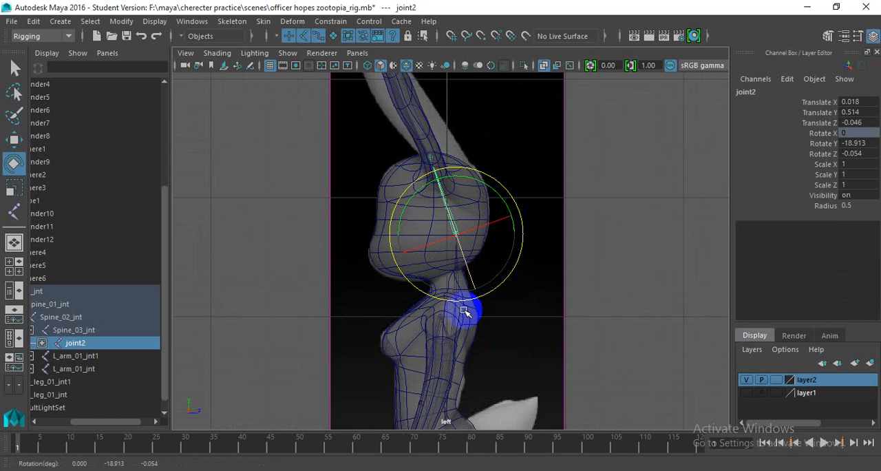
# - Try to rotate the neck joint Spine_03_jnt in the side view
pyautogui.click(454, 297)
pyautogui.moveTo(513, 258); pyautogui.dragTo(482, 255)
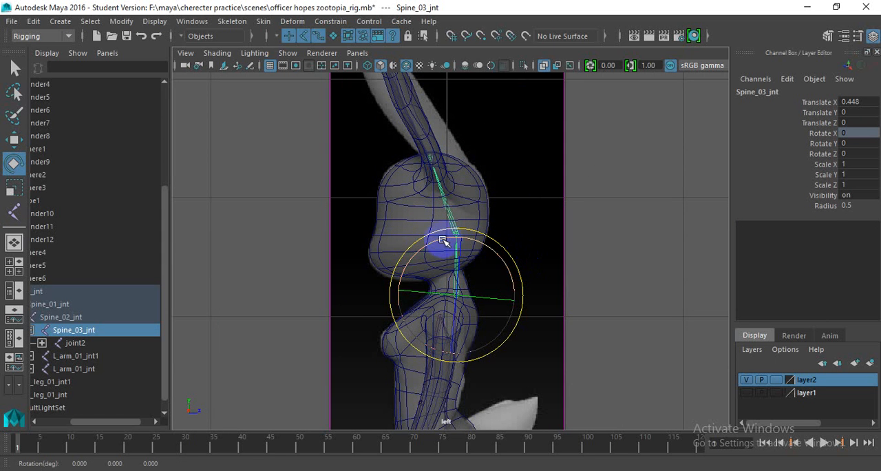
pyautogui.click(395, 241)
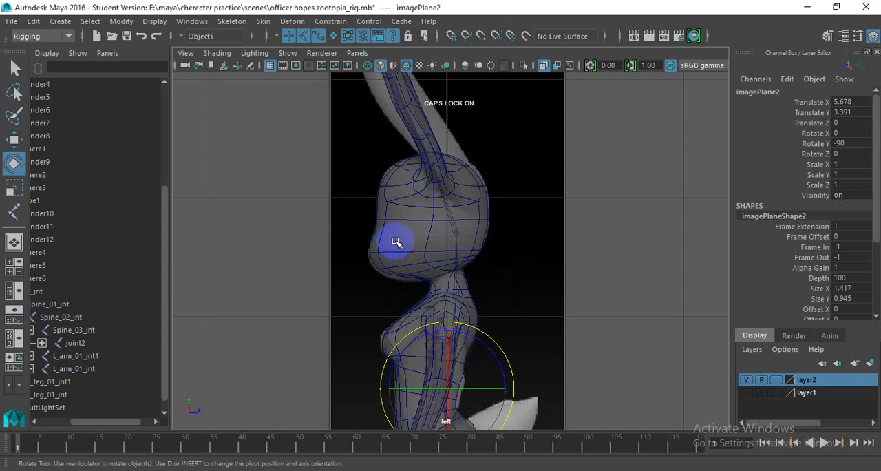
pyautogui.click(460, 234)
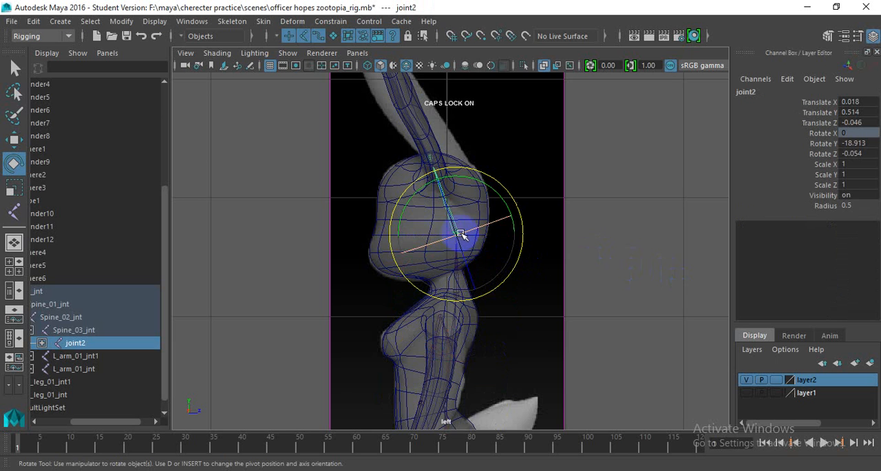
pyautogui.click(513, 218)
# - In the perspective view, rotate the middle head joint further forward to about -28.8° in Y
pyautogui.press('space')
pyautogui.press('space')
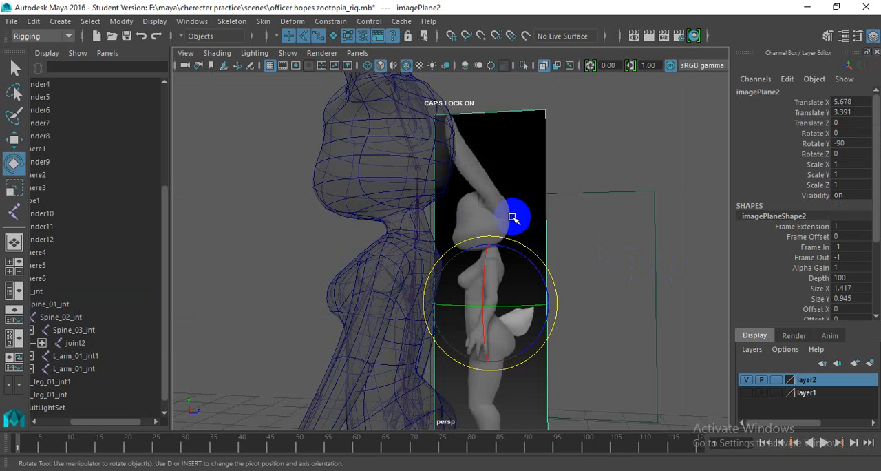
pyautogui.scroll(1, 521, 207)
pyautogui.scroll(-2, 521, 208)
pyautogui.keyDown('alt'); pyautogui.moveTo(466, 258); pyautogui.dragTo(378, 213); pyautogui.keyUp('alt')
pyautogui.click(438, 205)
pyautogui.click(420, 191)
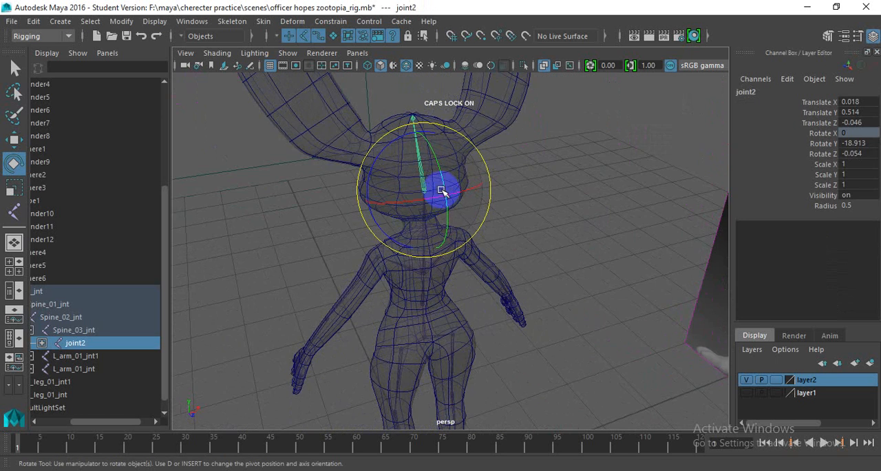
pyautogui.moveTo(443, 167); pyautogui.dragTo(472, 160)
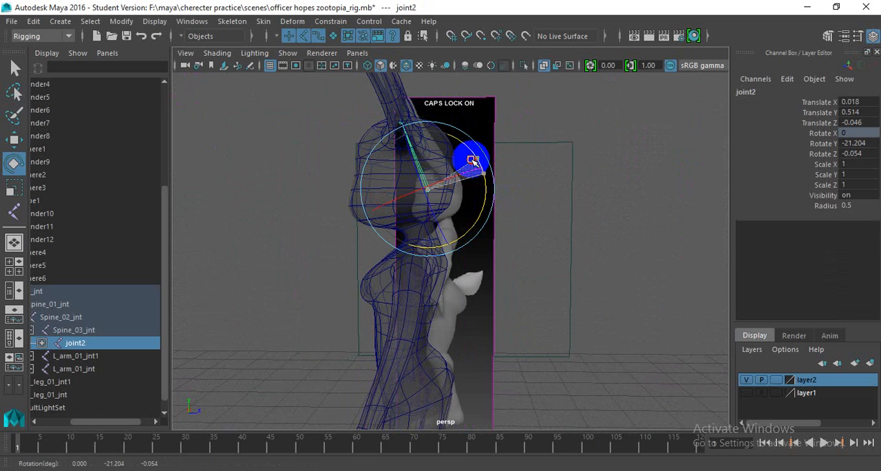
# - Rotate the neck joint Spine_03_jnt to about -21.4° in Y and 10.4° in Z in the perspective view
pyautogui.click(434, 251)
pyautogui.keyDown('alt'); pyautogui.moveTo(419, 271); pyautogui.dragTo(445, 266); pyautogui.keyUp('alt')
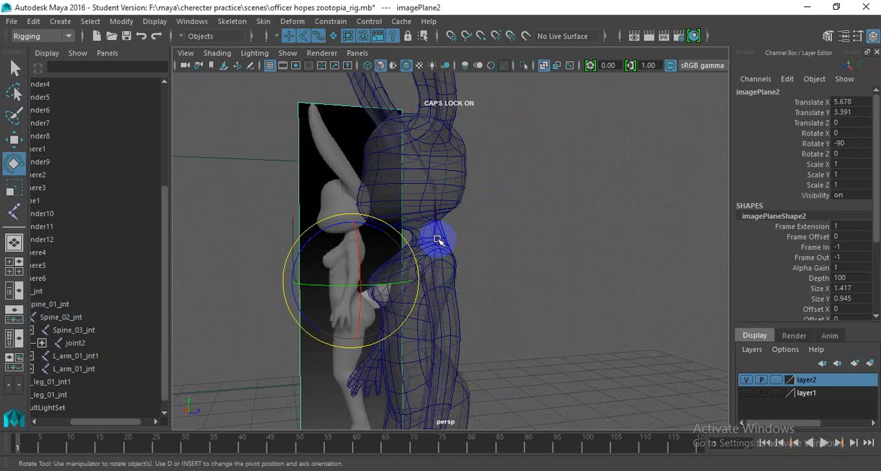
pyautogui.click(446, 261)
pyautogui.moveTo(497, 214); pyautogui.dragTo(485, 206)
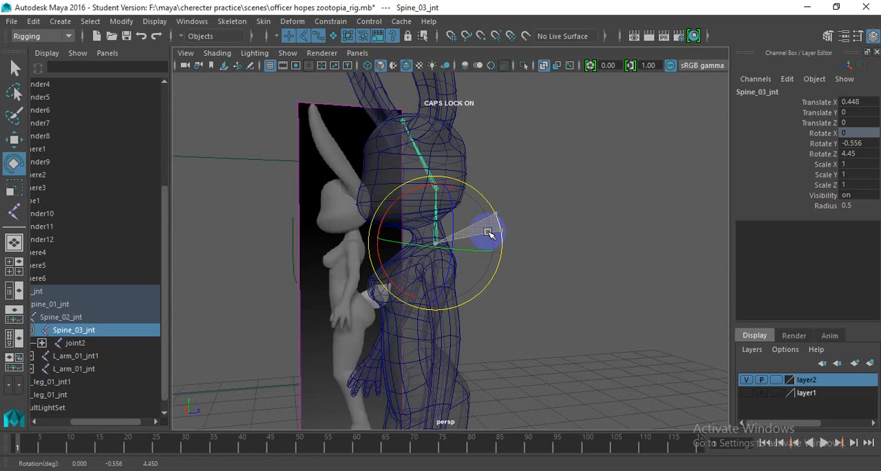
pyautogui.keyDown('alt'); pyautogui.moveTo(480, 234); pyautogui.dragTo(366, 245); pyautogui.keyUp('alt')
pyautogui.moveTo(479, 210); pyautogui.dragTo(465, 202)
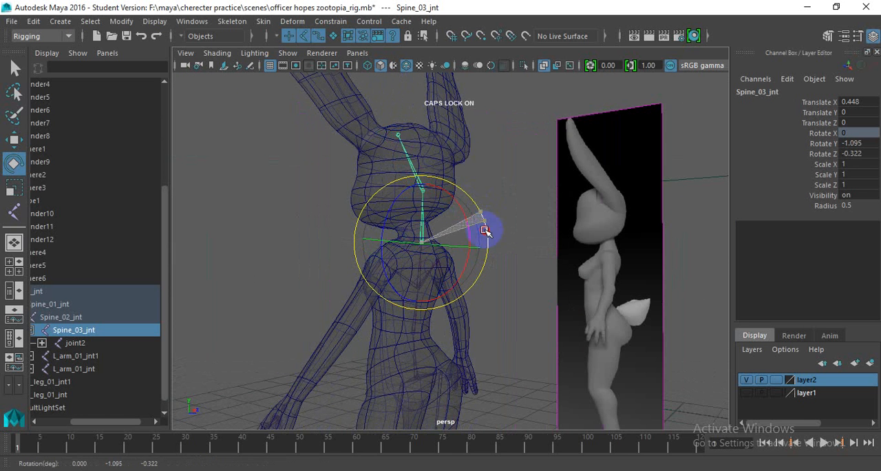
pyautogui.keyDown('alt'); pyautogui.moveTo(473, 274); pyautogui.dragTo(469, 256); pyautogui.keyUp('alt')
pyautogui.moveTo(460, 225); pyautogui.dragTo(472, 240)
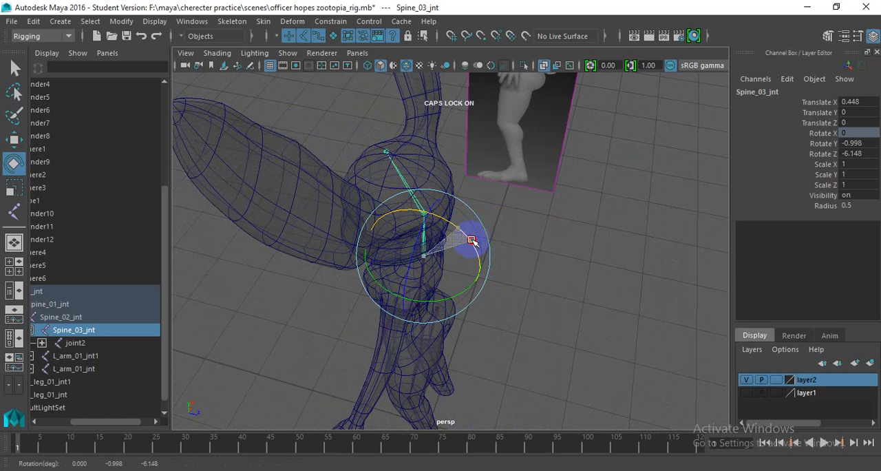
pyautogui.keyDown('alt'); pyautogui.moveTo(413, 233); pyautogui.dragTo(456, 193); pyautogui.keyUp('alt')
pyautogui.keyDown('alt'); pyautogui.moveTo(456, 192); pyautogui.dragTo(660, 211); pyautogui.keyUp('alt')
pyautogui.scroll(3, 409, 230)
pyautogui.keyDown('alt'); pyautogui.moveTo(407, 232); pyautogui.dragTo(549, 194); pyautogui.keyUp('alt')
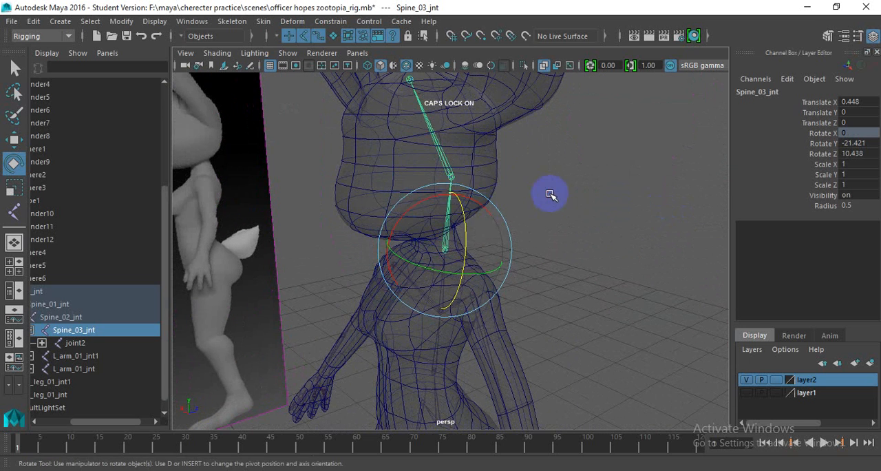
# - Use Create Joints to branch a jaw joint from the middle head joint to the front of the chin, and finish the chain
pyautogui.click(456, 182)
pyautogui.click(452, 178)
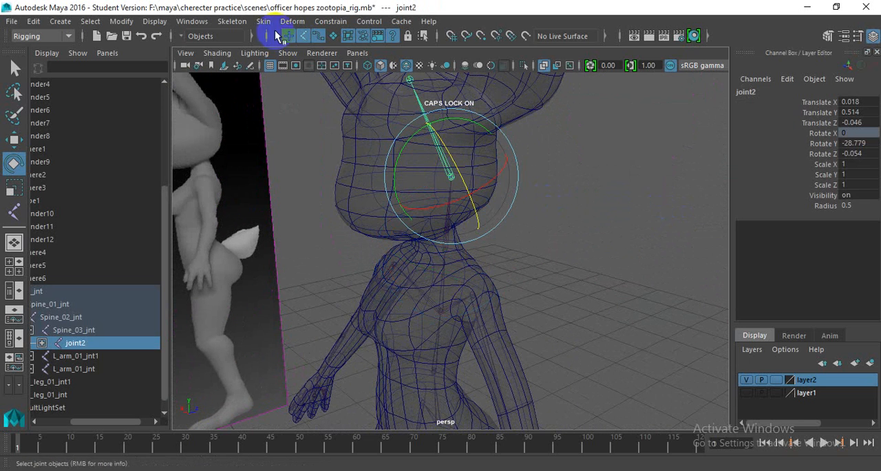
pyautogui.click(234, 21)
pyautogui.click(265, 53)
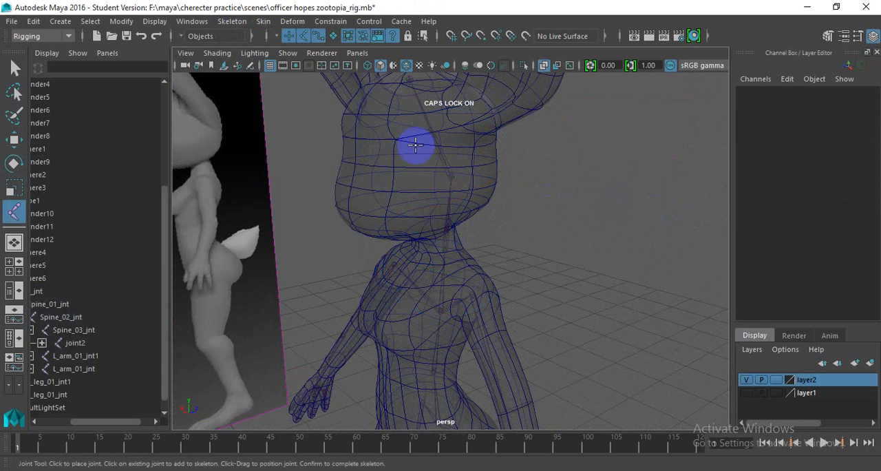
pyautogui.click(452, 178)
pyautogui.keyDown('alt'); pyautogui.moveTo(434, 165); pyautogui.dragTo(358, 211); pyautogui.keyUp('alt')
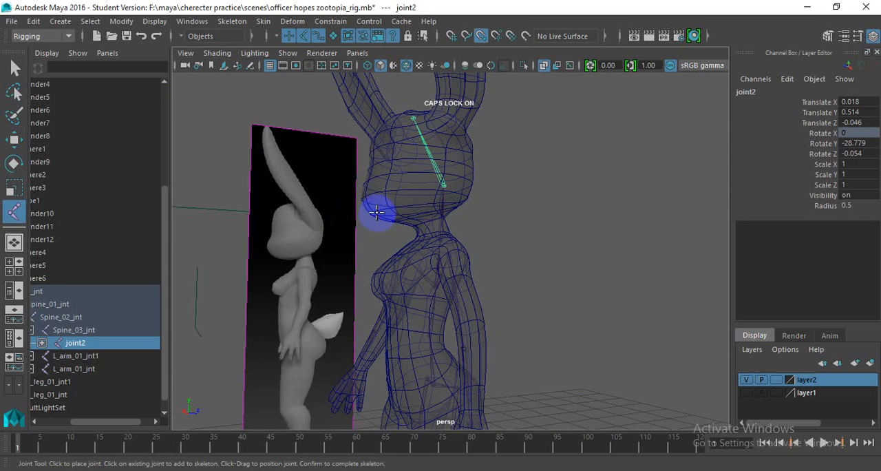
pyautogui.click(374, 212)
pyautogui.keyDown('alt'); pyautogui.moveTo(411, 227); pyautogui.dragTo(407, 250); pyautogui.keyUp('alt')
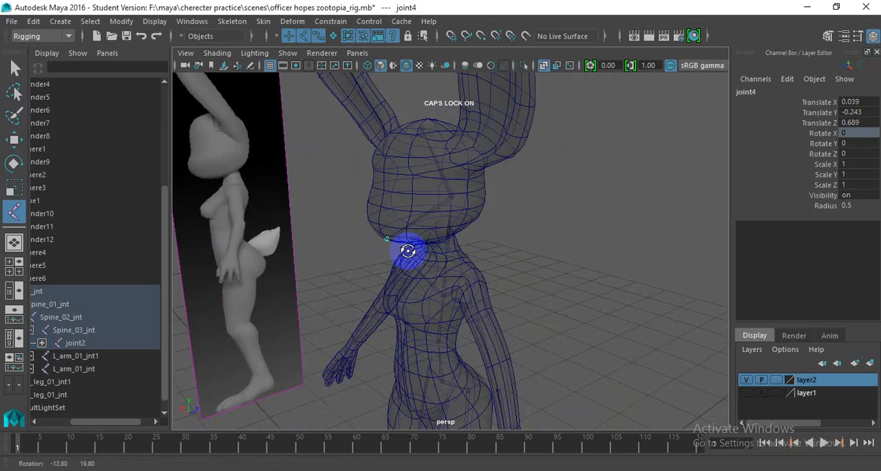
pyautogui.press('Return')
# - Examine the head, jaw and arm chains under Spine_02_jnt from several angles
pyautogui.scroll(-4, 449, 143)
pyautogui.scroll(-3, 449, 142)
pyautogui.keyDown('alt'); pyautogui.moveTo(407, 325); pyautogui.dragTo(500, 257); pyautogui.keyUp('alt')
pyautogui.scroll(4, 472, 241)
pyautogui.scroll(4, 436, 199)
pyautogui.keyDown('alt'); pyautogui.moveTo(436, 198); pyautogui.dragTo(455, 214); pyautogui.keyUp('alt')
pyautogui.click(456, 276)
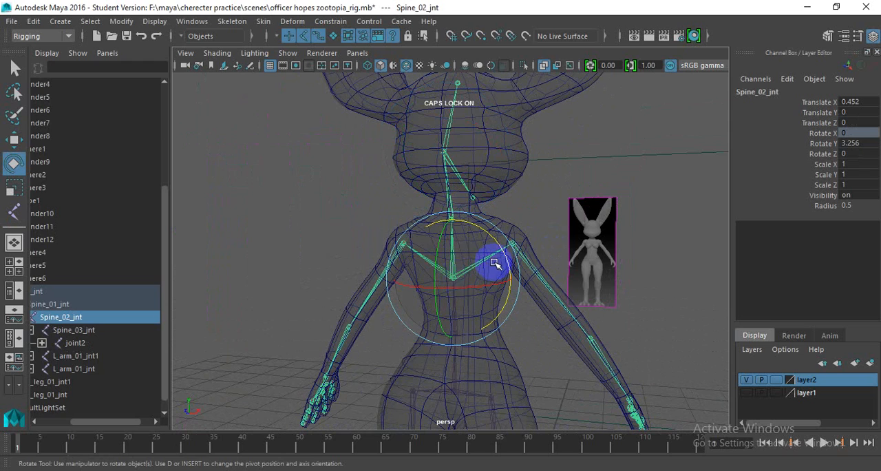
pyautogui.press('super')
pyautogui.press('super')
pyautogui.scroll(-4, 478, 238)
pyautogui.scroll(3, 443, 198)
pyautogui.keyDown('alt'); pyautogui.moveTo(478, 238); pyautogui.dragTo(494, 261); pyautogui.keyUp('alt')
pyautogui.scroll(-5, 443, 180)
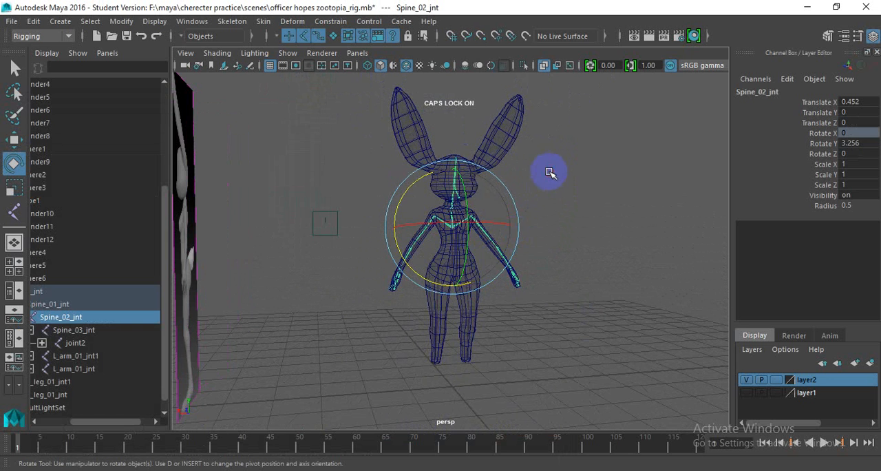
# - Examine the joint hierarchy below Root_jnt and Spine_01_jnt in the torso, undoing any accidental change
pyautogui.click(476, 195)
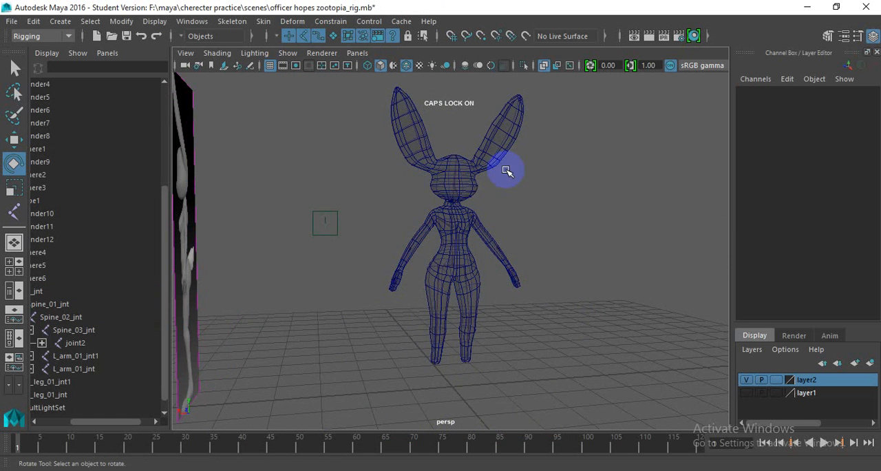
pyautogui.scroll(5, 453, 268)
pyautogui.keyDown('alt'); pyautogui.moveTo(453, 268); pyautogui.dragTo(475, 258); pyautogui.keyUp('alt')
pyautogui.scroll(4, 466, 277)
pyautogui.click(458, 304)
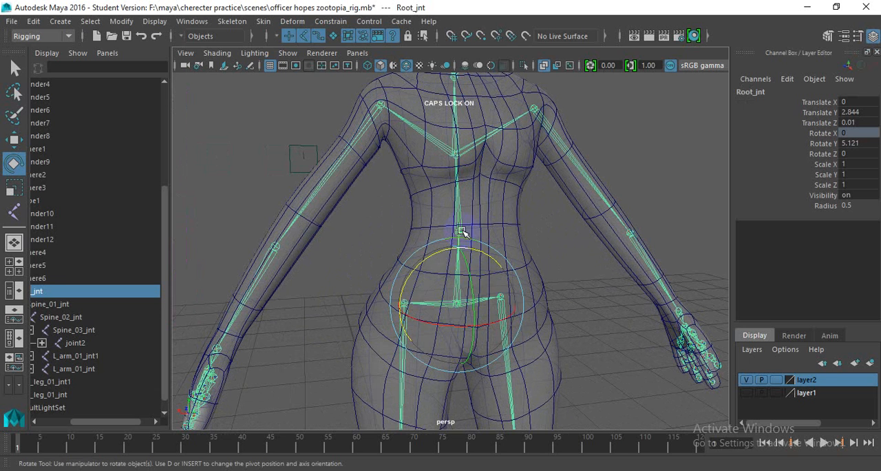
pyautogui.click(463, 233)
pyautogui.scroll(-2, 475, 183)
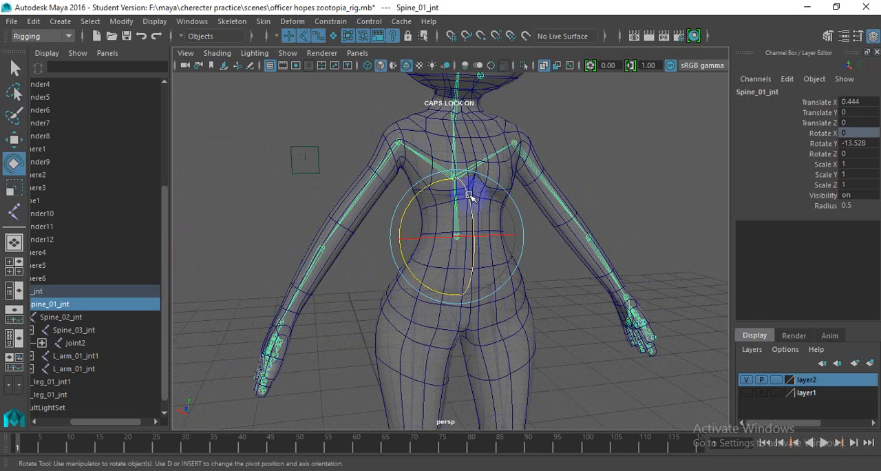
pyautogui.moveTo(469, 195); pyautogui.dragTo(480, 249)
pyautogui.scroll(-4, 476, 215)
pyautogui.keyDown('alt'); pyautogui.moveTo(476, 215); pyautogui.dragTo(521, 237); pyautogui.keyUp('alt')
pyautogui.hotkey('ctrl', 'z')
pyautogui.keyDown('alt'); pyautogui.moveTo(423, 238); pyautogui.dragTo(487, 194); pyautogui.keyUp('alt')
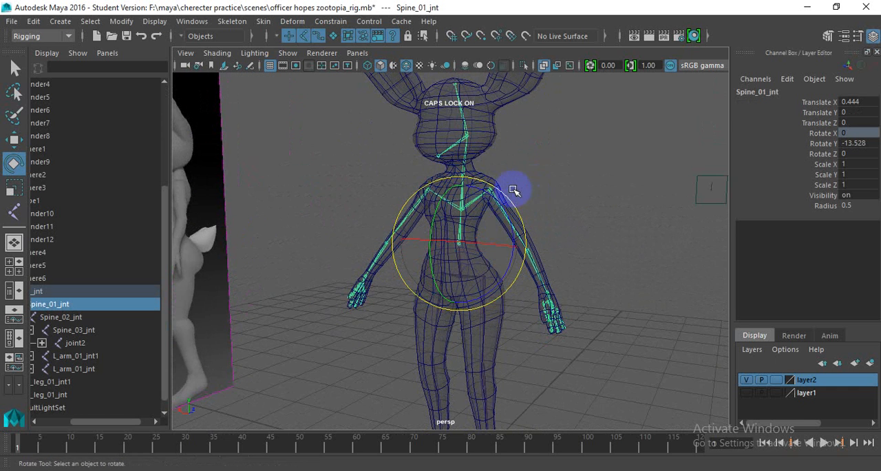
# - Examine the shoulder areas and the whole character from several sides
pyautogui.click(513, 191)
pyautogui.click(489, 191)
pyautogui.keyDown('alt'); pyautogui.moveTo(490, 191); pyautogui.dragTo(505, 252); pyautogui.keyUp('alt')
pyautogui.click(592, 234)
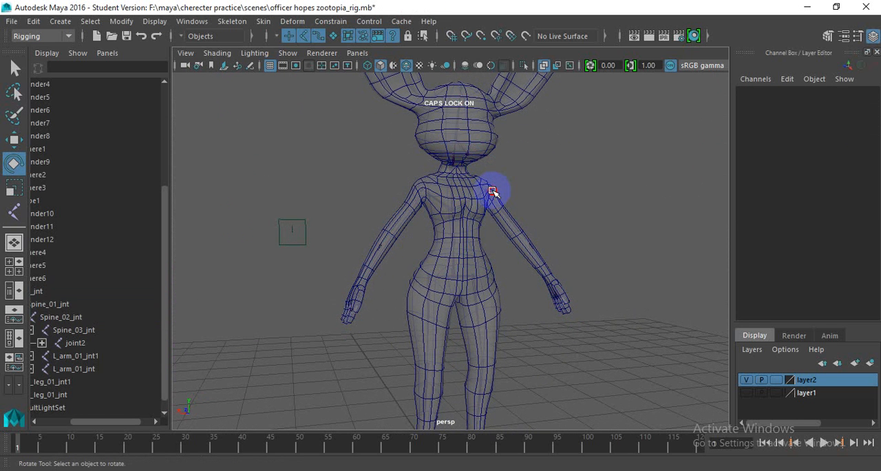
pyautogui.click(493, 192)
pyautogui.keyDown('alt'); pyautogui.moveTo(519, 219); pyautogui.dragTo(425, 196); pyautogui.keyUp('alt')
pyautogui.scroll(-4, 460, 244)
pyautogui.keyDown('alt'); pyautogui.moveTo(461, 243); pyautogui.dragTo(409, 231); pyautogui.keyUp('alt')
pyautogui.click(396, 186)
pyautogui.keyDown('alt'); pyautogui.moveTo(395, 186); pyautogui.dragTo(281, 212); pyautogui.keyUp('alt')
pyautogui.scroll(-2, 417, 227)
pyautogui.keyDown('alt'); pyautogui.moveTo(417, 226); pyautogui.dragTo(433, 172, button='middle'); pyautogui.keyUp('alt')
pyautogui.scroll(5, 457, 226)
pyautogui.keyDown('alt'); pyautogui.moveTo(458, 226); pyautogui.dragTo(501, 241); pyautogui.keyUp('alt')
pyautogui.scroll(-4, 398, 263)
pyautogui.scroll(-3, 452, 267)
pyautogui.keyDown('alt'); pyautogui.moveTo(501, 240); pyautogui.dragTo(405, 237, button='right'); pyautogui.keyUp('alt')
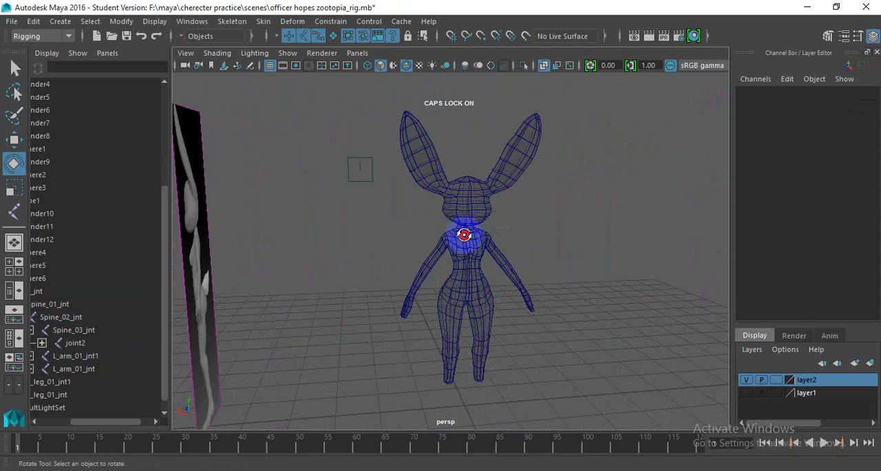